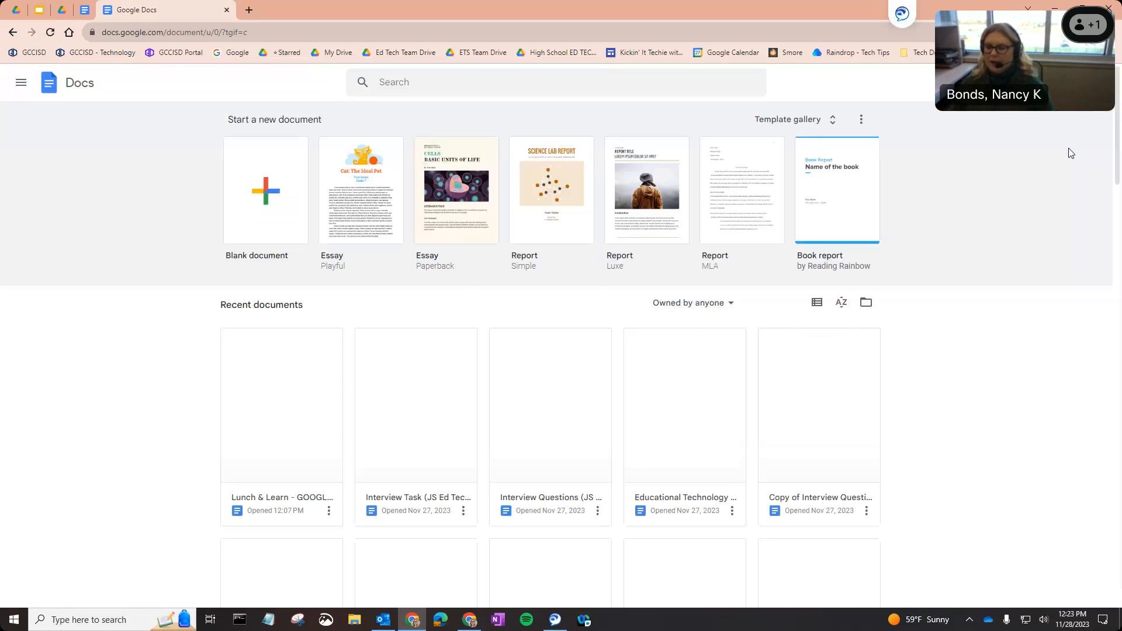
Open the full Google Docs template gallery from the Docs home page.
left_click(259, 179)
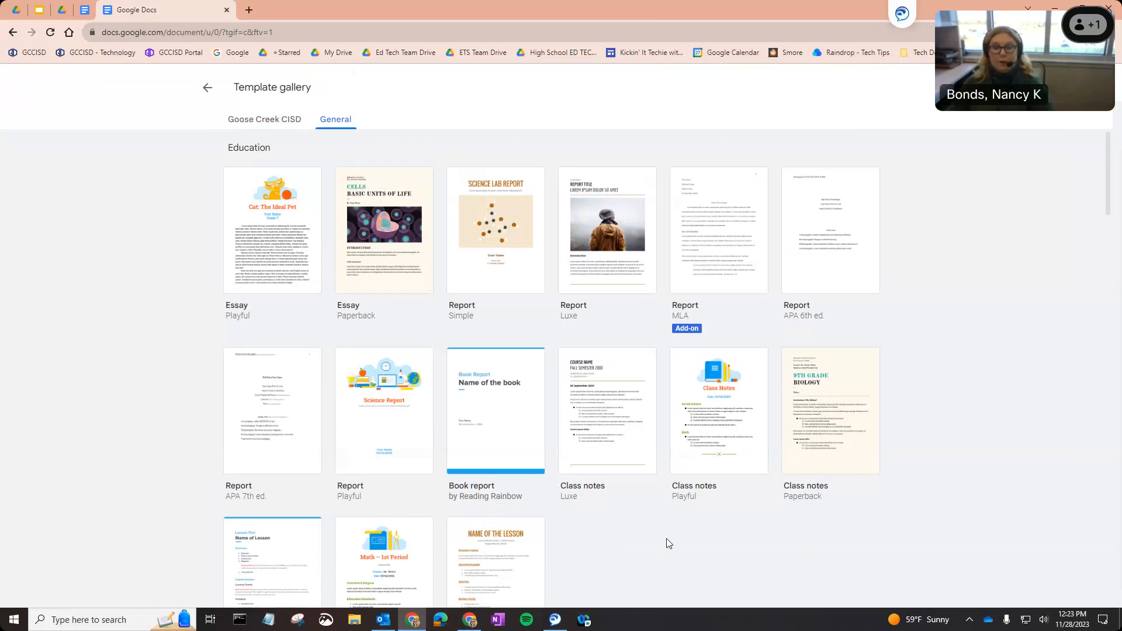
Browse down through all template categories and back, then create an essay from the Playful template.
scroll(664, 509, "down", 5)
scroll(662, 503, "down", 6)
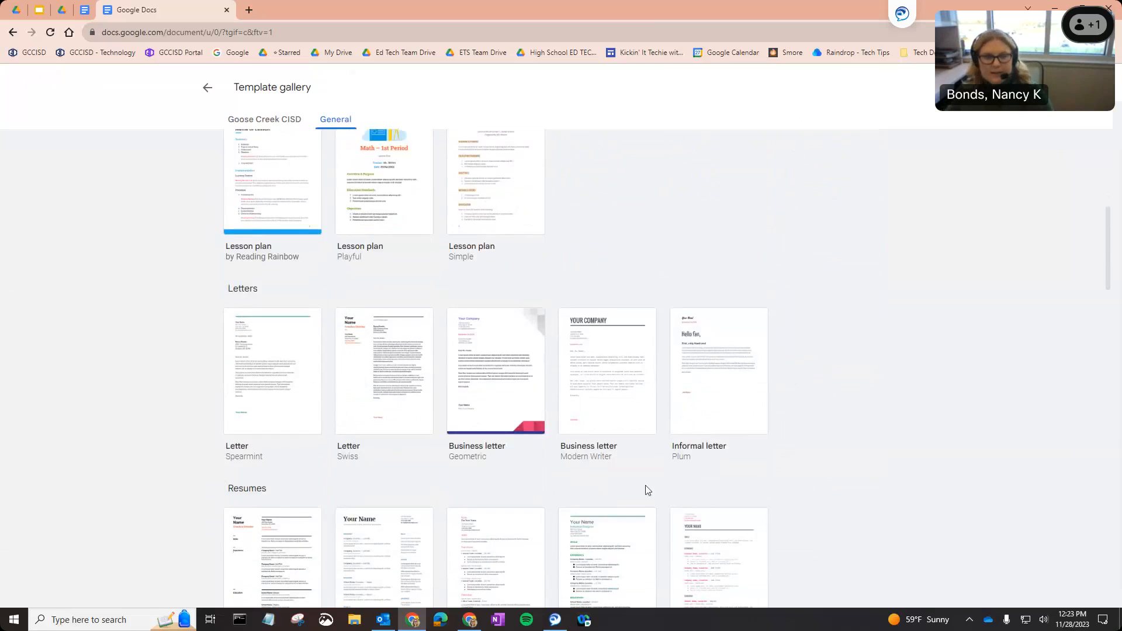
scroll(430, 411, "down", 8)
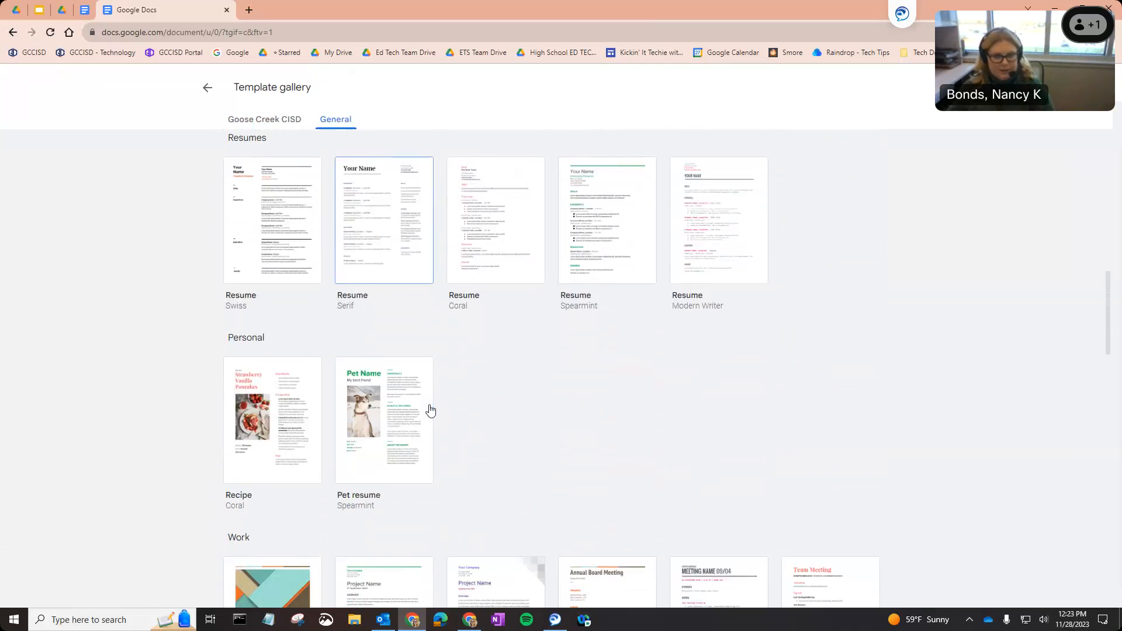
scroll(430, 410, "down", 10)
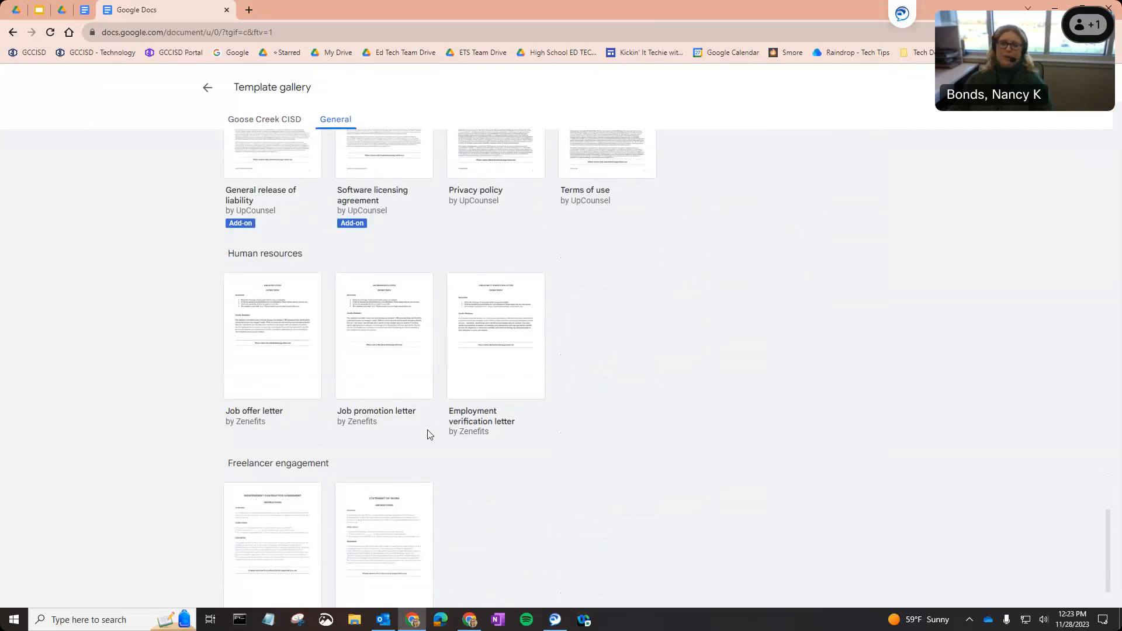
scroll(427, 431, "down", 2)
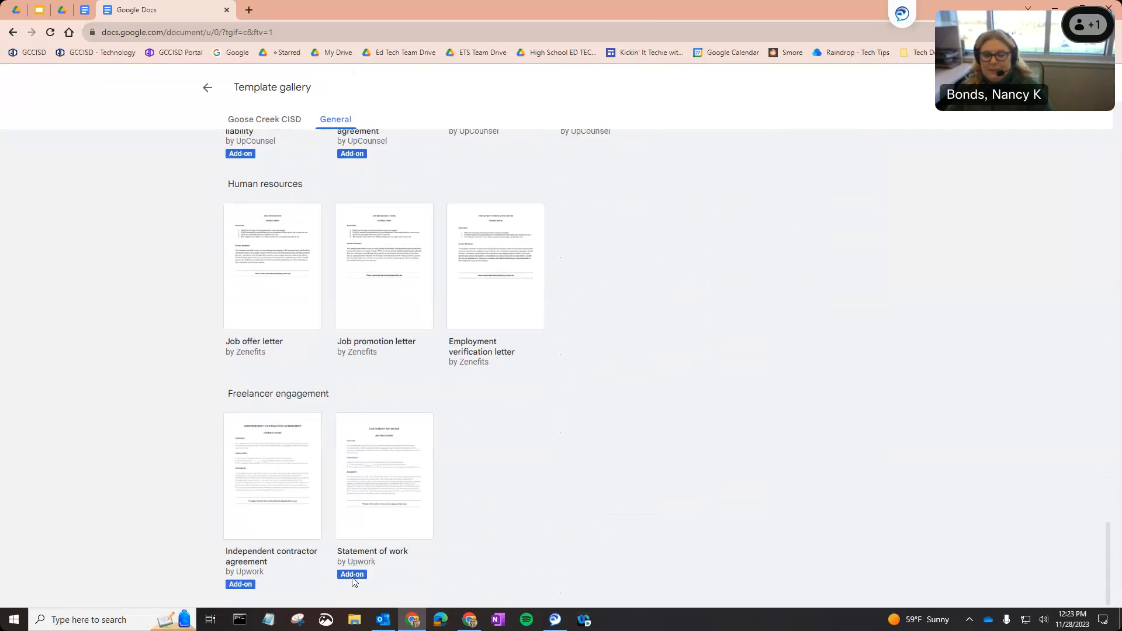
scroll(349, 578, "up", 12)
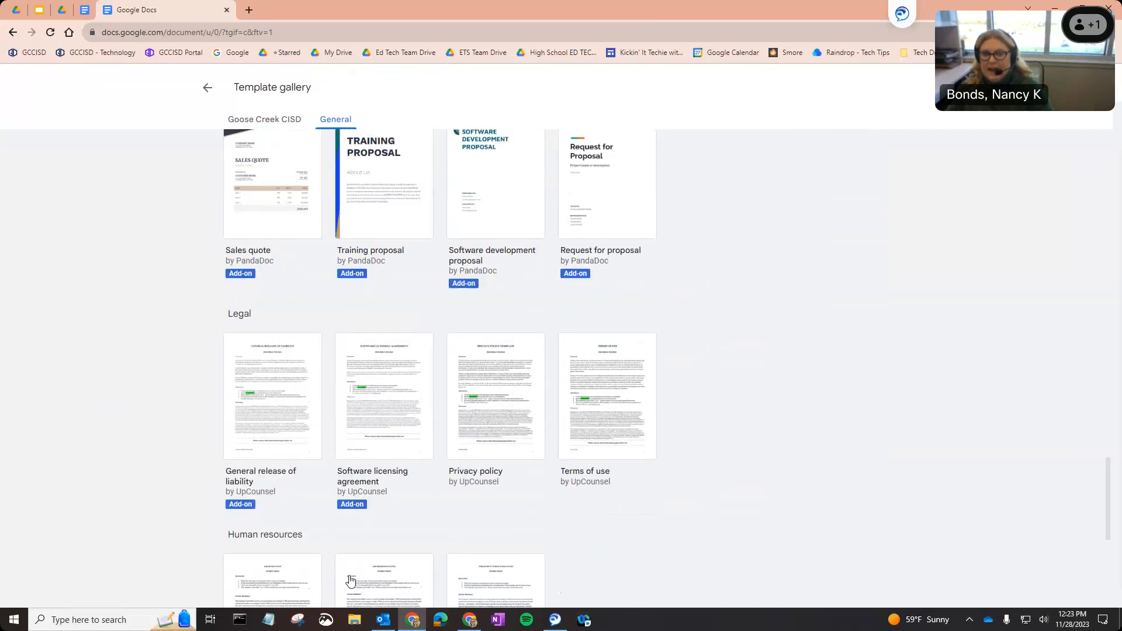
scroll(349, 579, "up", 15)
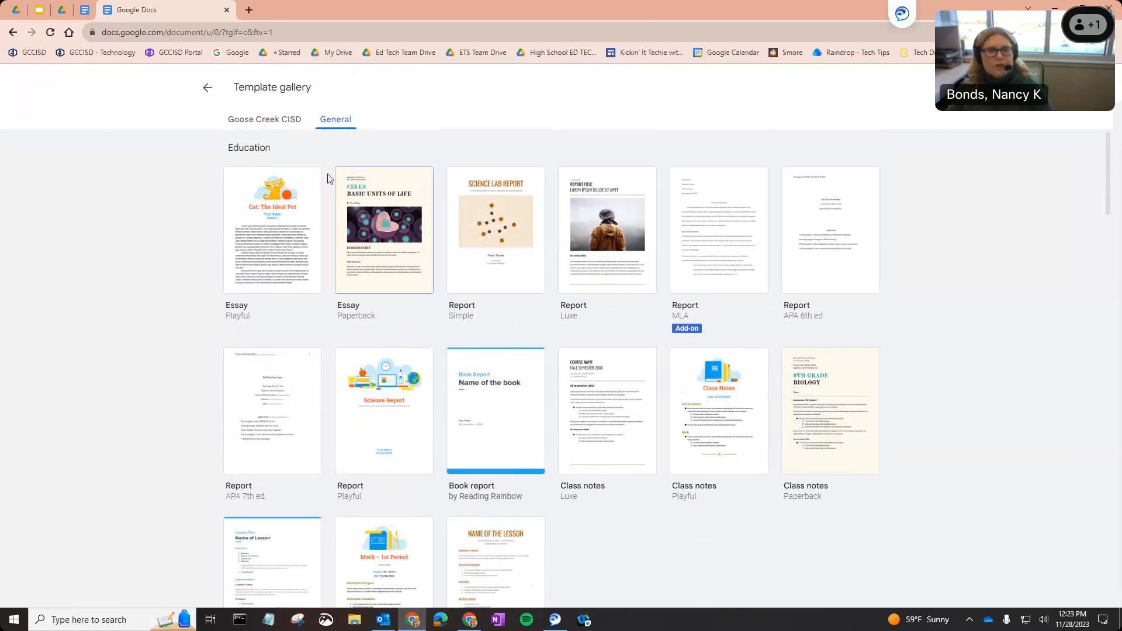
left_click(273, 248)
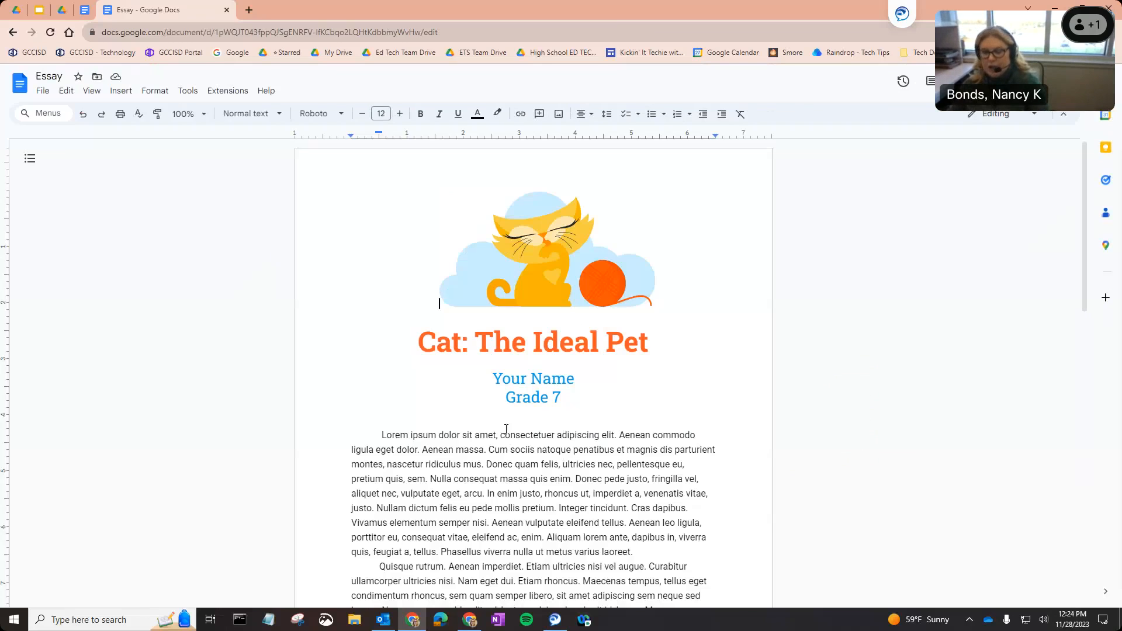
Open the File menu of the new 'Cat: The Ideal Pet' Essay document.
left_click(48, 94)
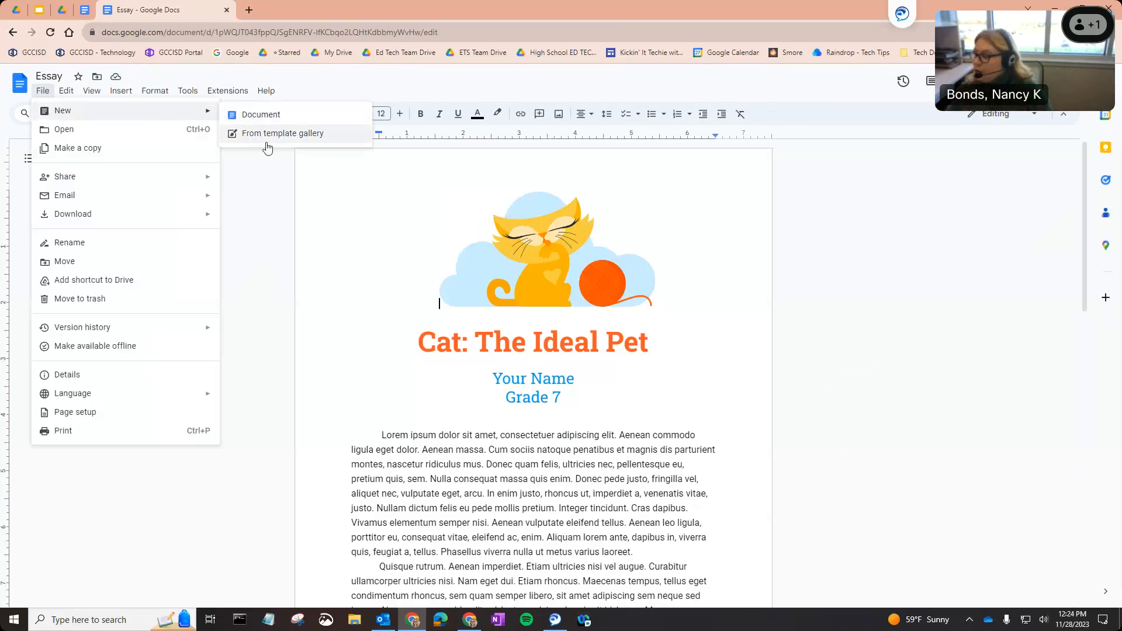
left_click(267, 134)
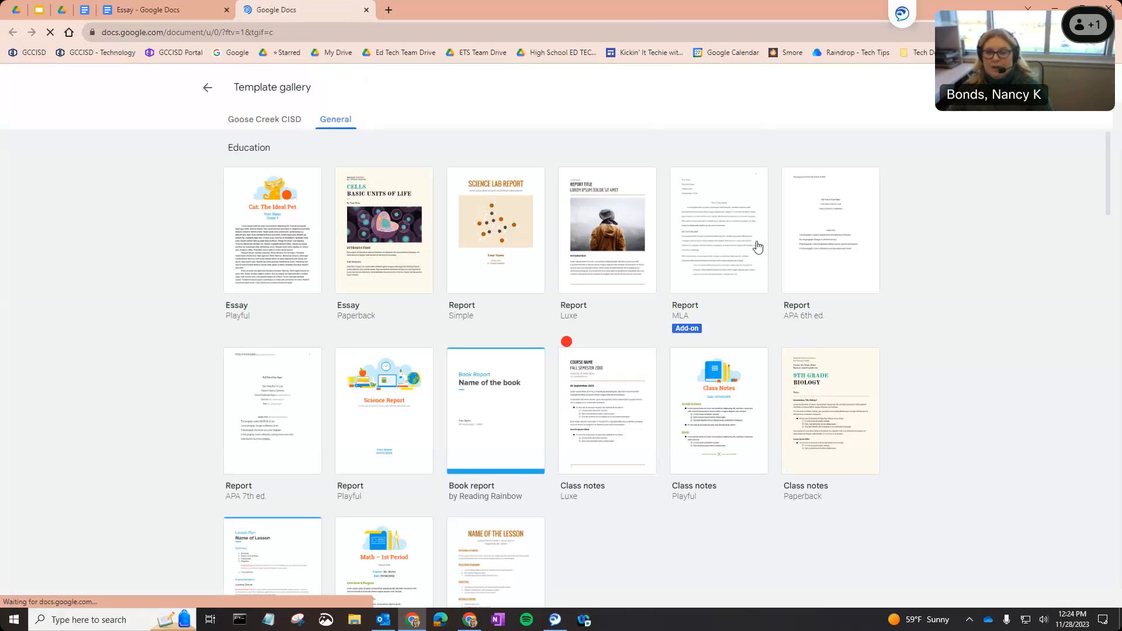
left_click(208, 87)
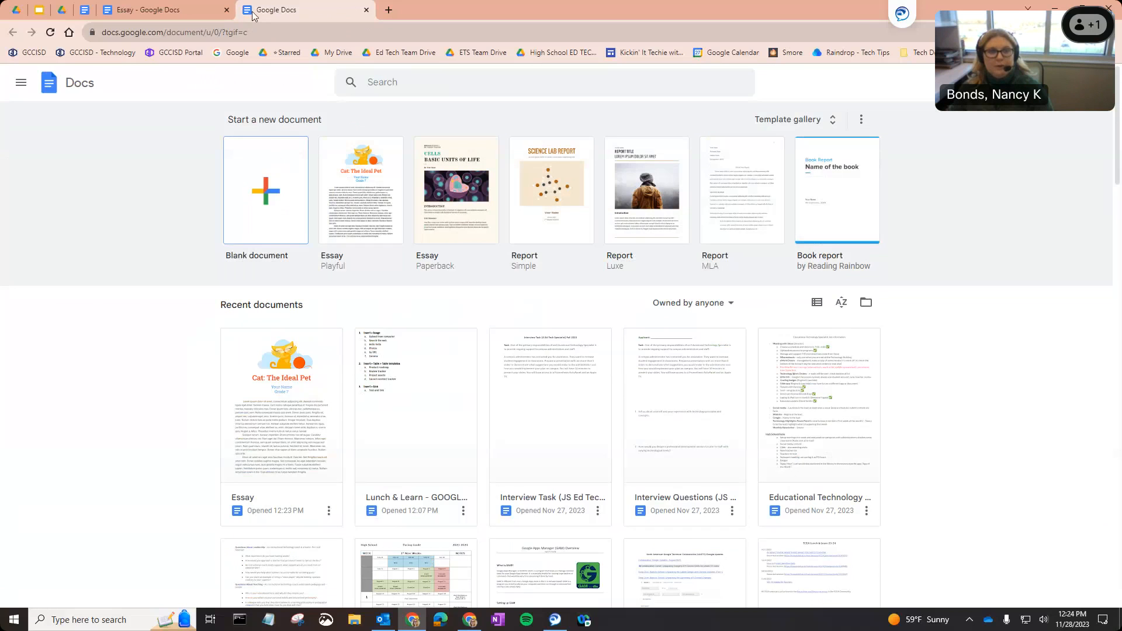
left_click_drag(253, 15, 170, 111)
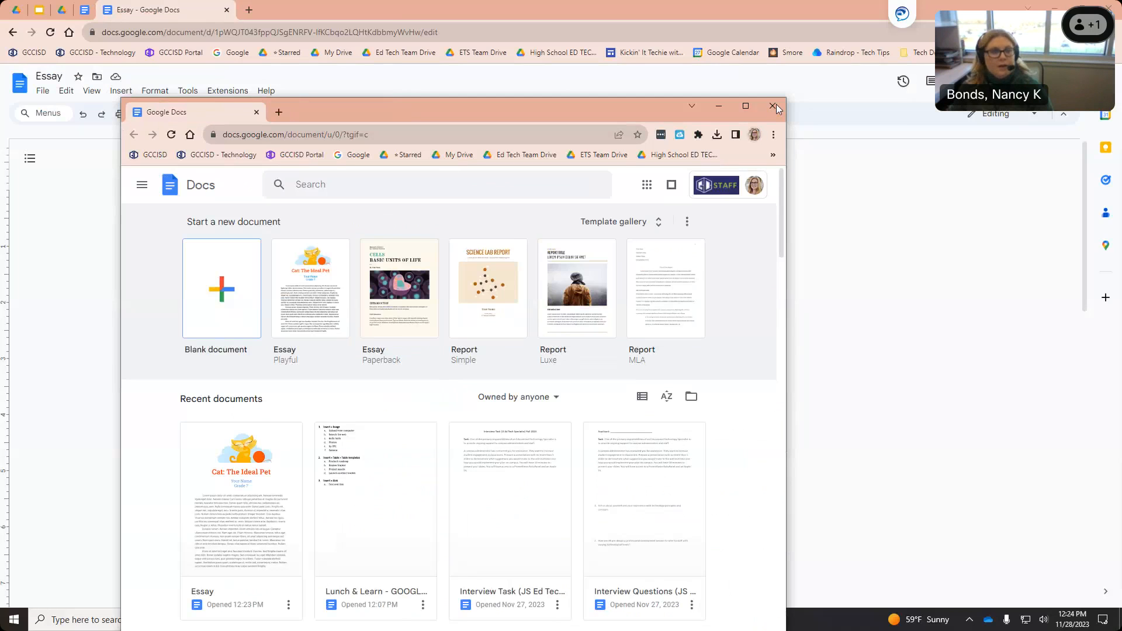
left_click(776, 104)
left_click(43, 92)
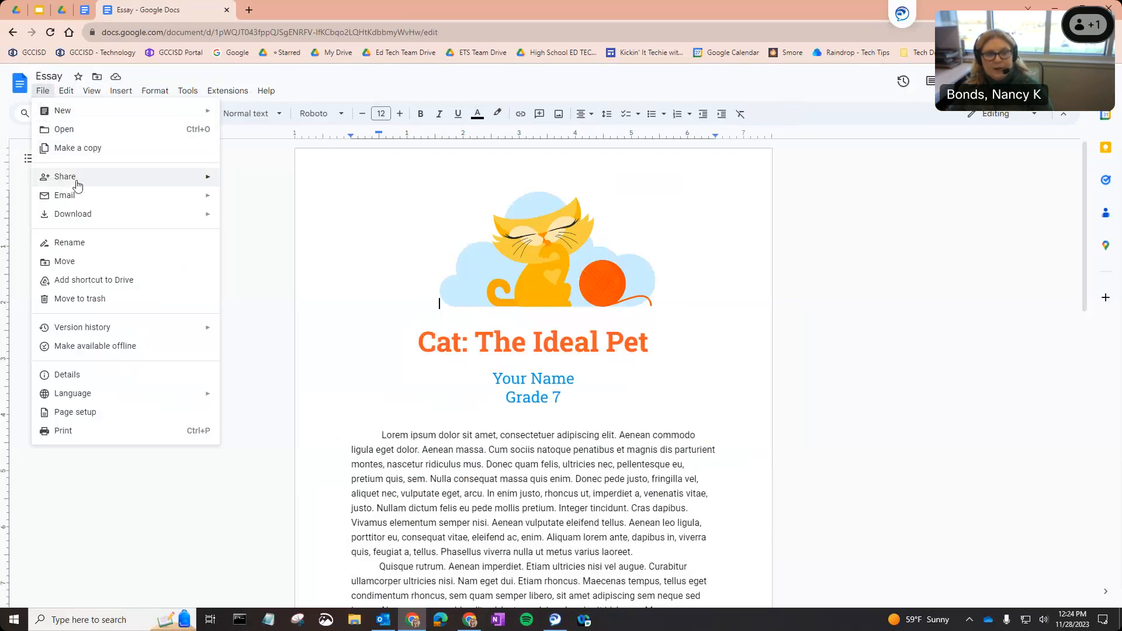
Open the Essay's Share with others dialog and add a colleague by name as an invitee.
mouse_move(103, 186)
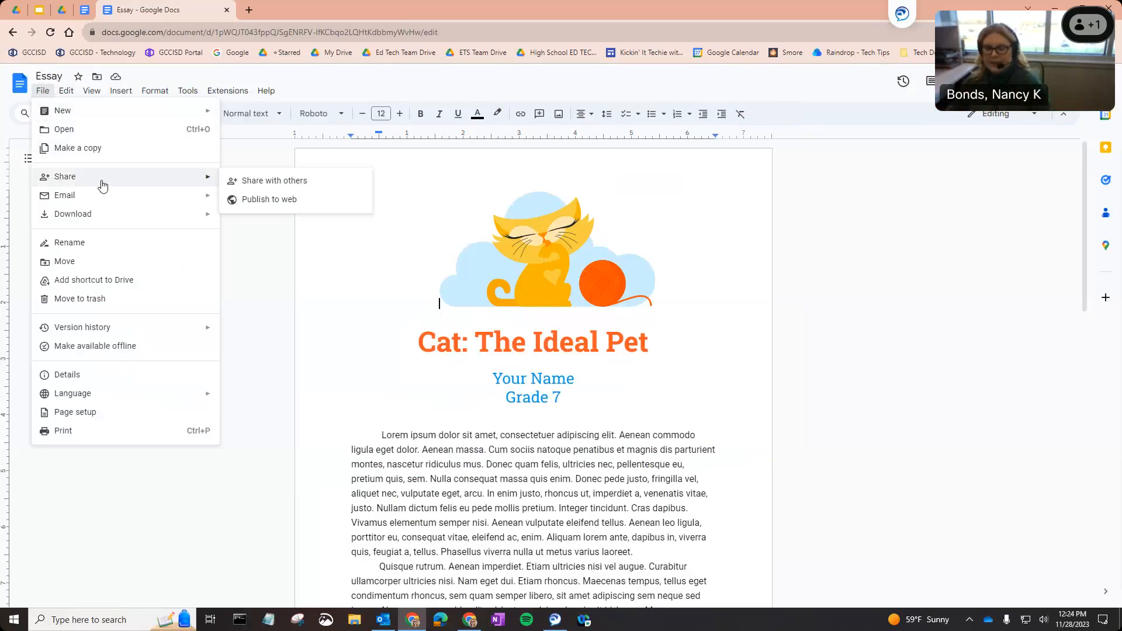
left_click(239, 184)
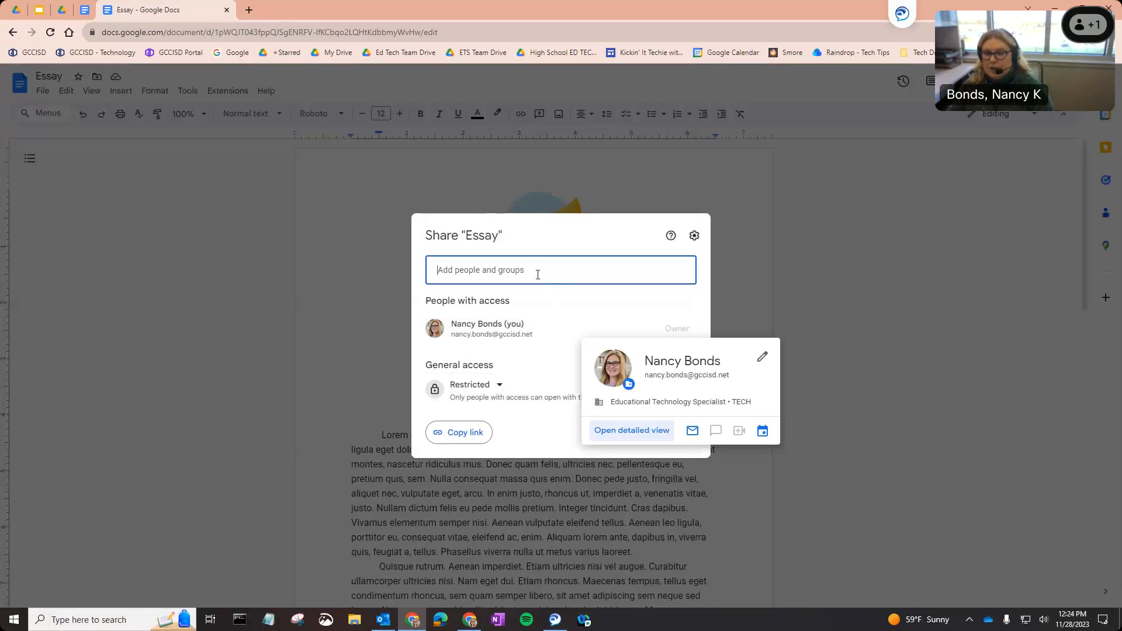
left_click(537, 273)
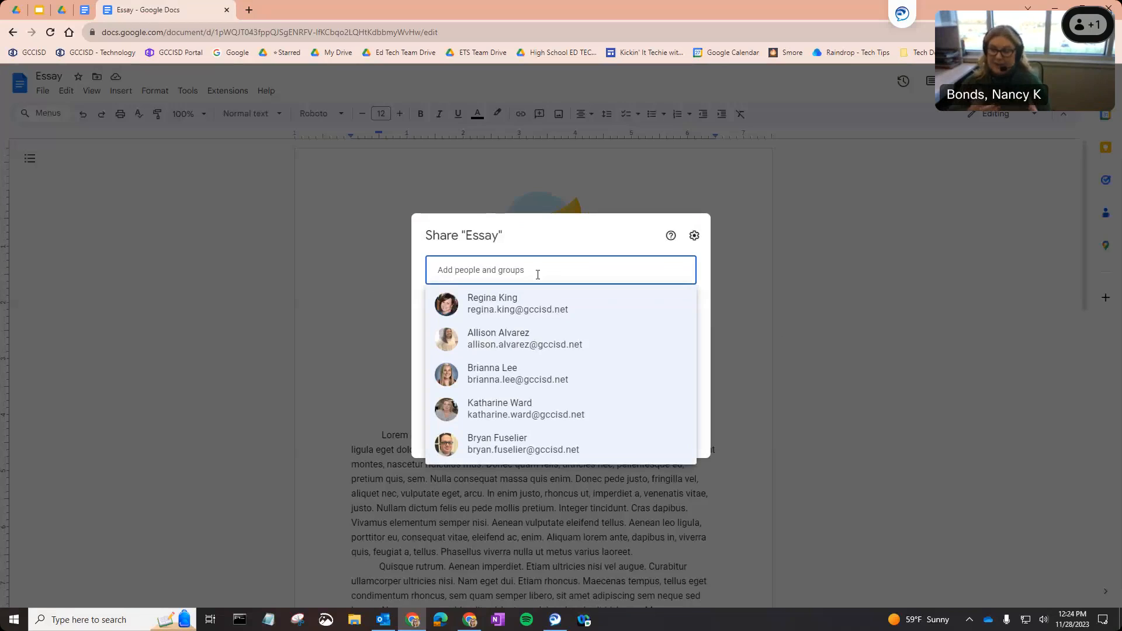
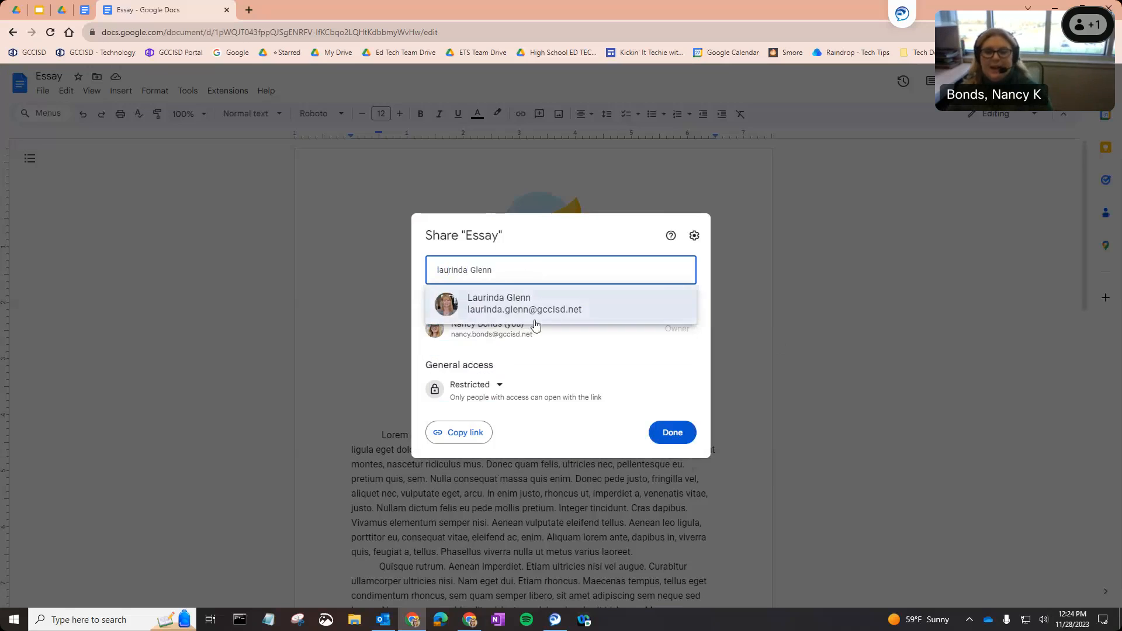
left_click(534, 318)
Leave the colleague's role as Editor, then cancel the invite.
left_click(660, 274)
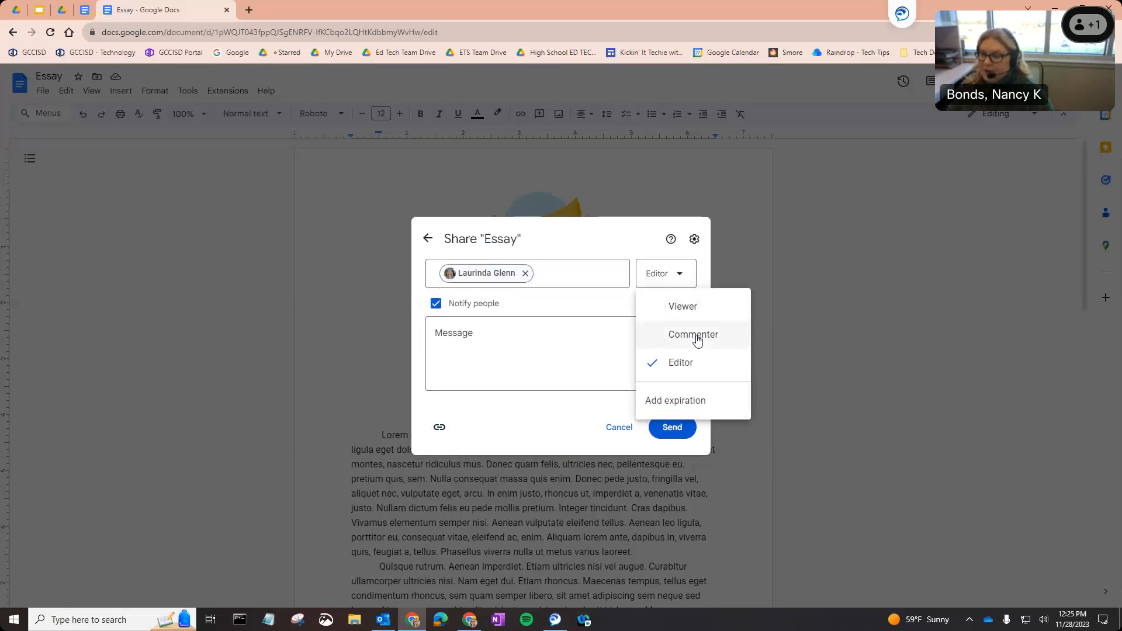
left_click(631, 404)
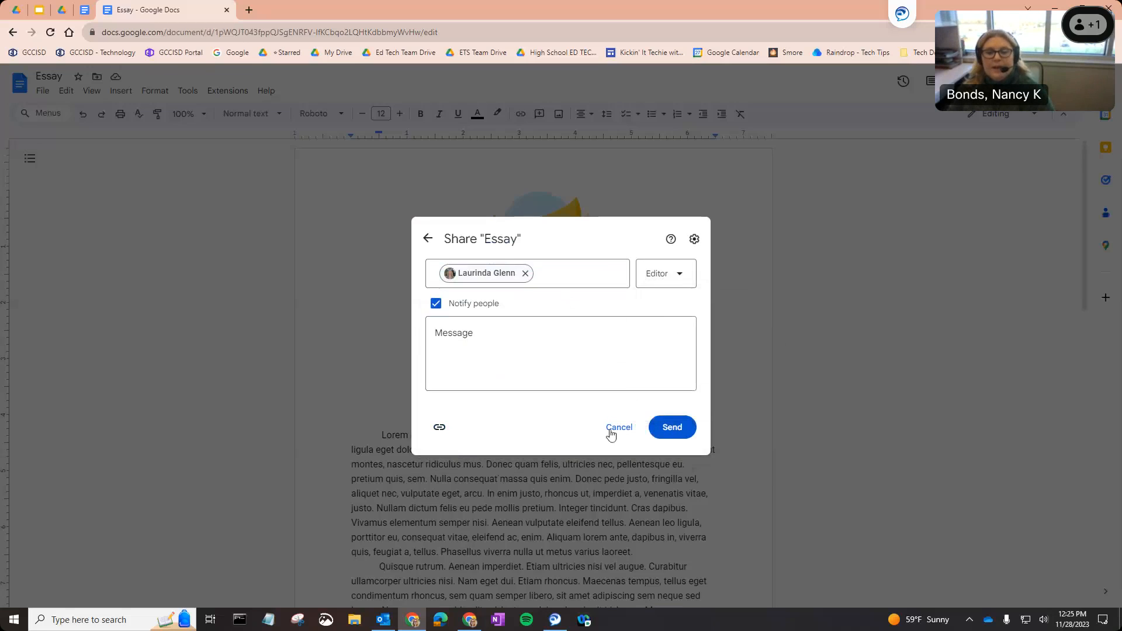
left_click(428, 239)
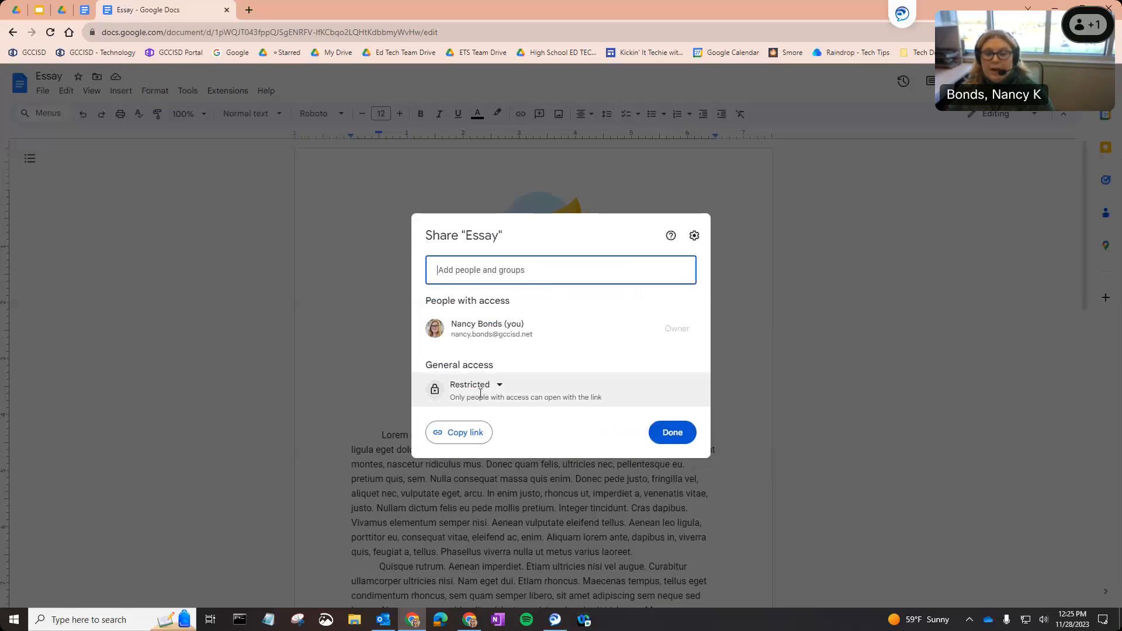
Set general access to Anyone with the link as Viewer, copy the link, and finish.
left_click(480, 388)
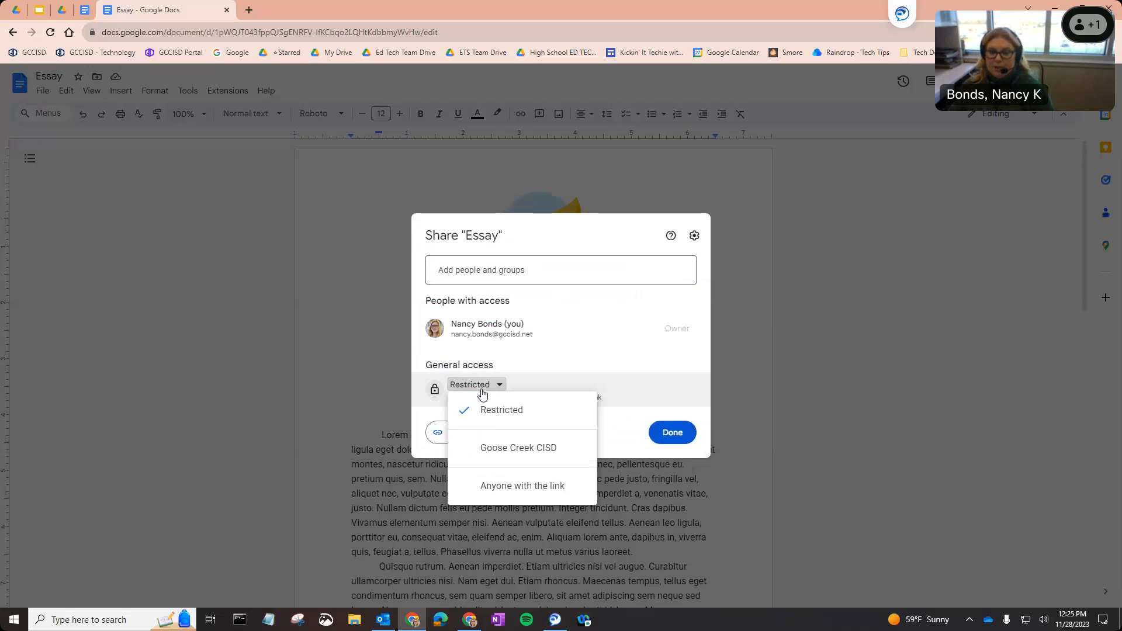
left_click(521, 491)
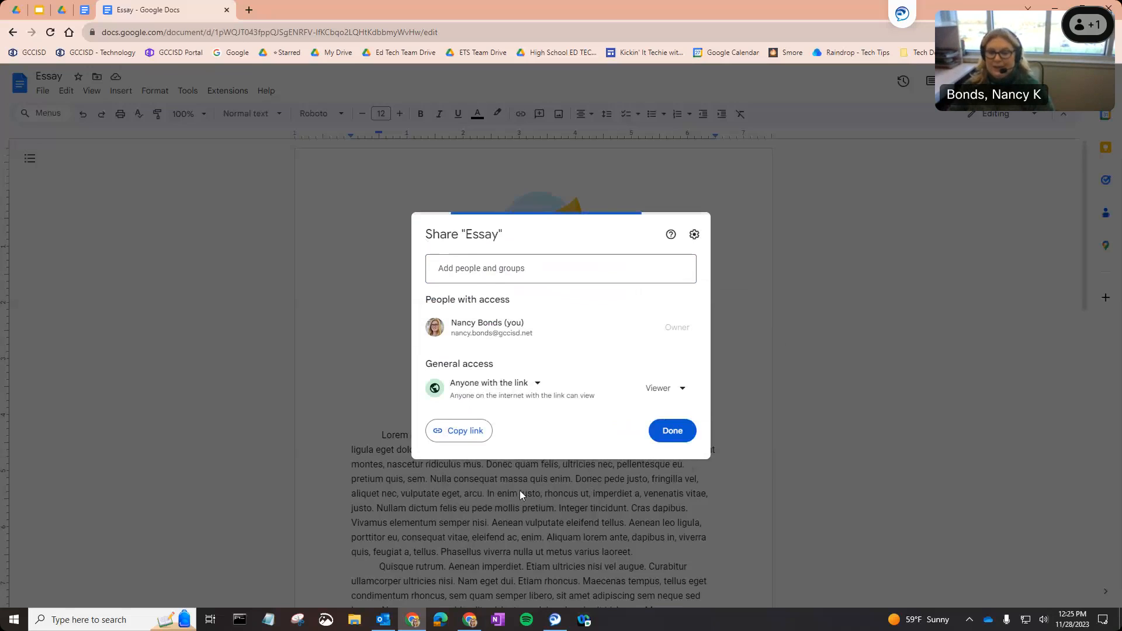
left_click(658, 397)
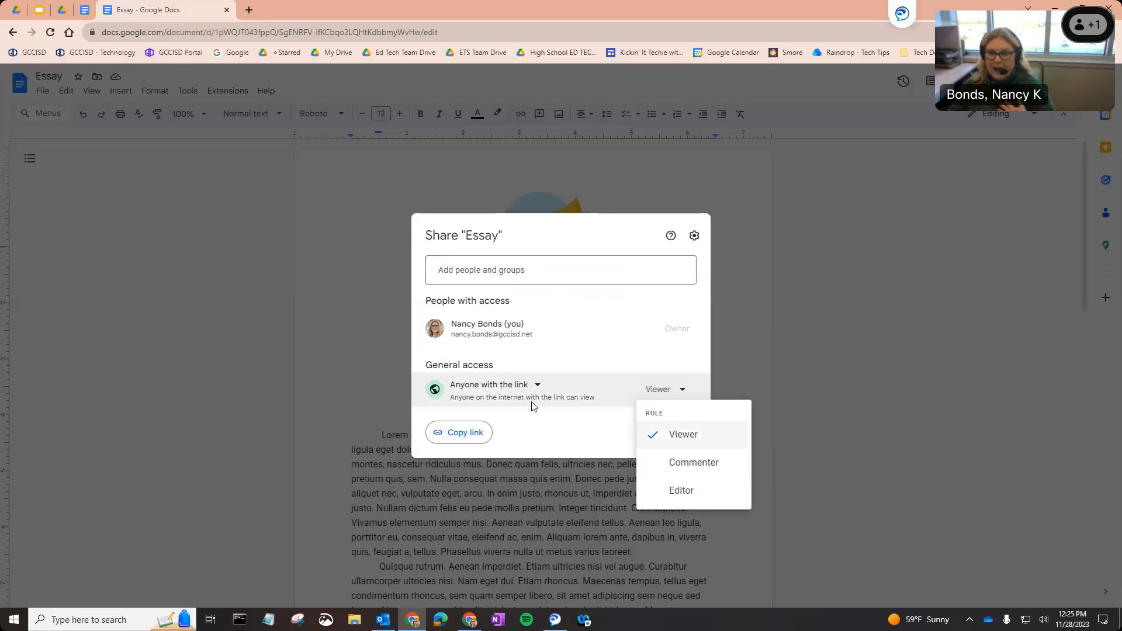
left_click(476, 432)
left_click(480, 433)
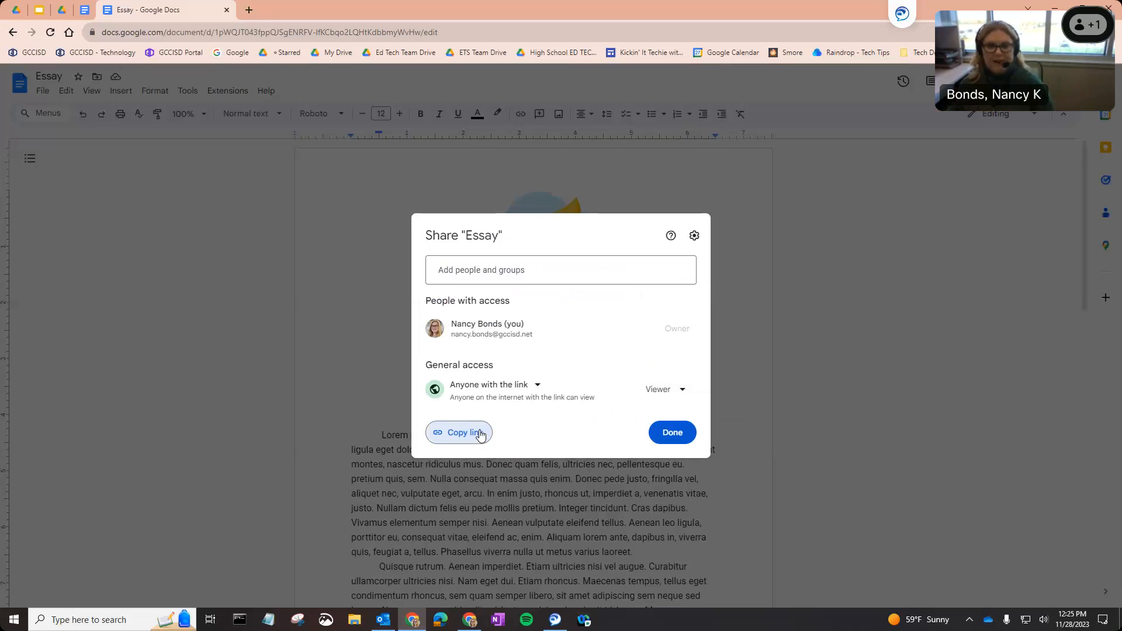
left_click(670, 444)
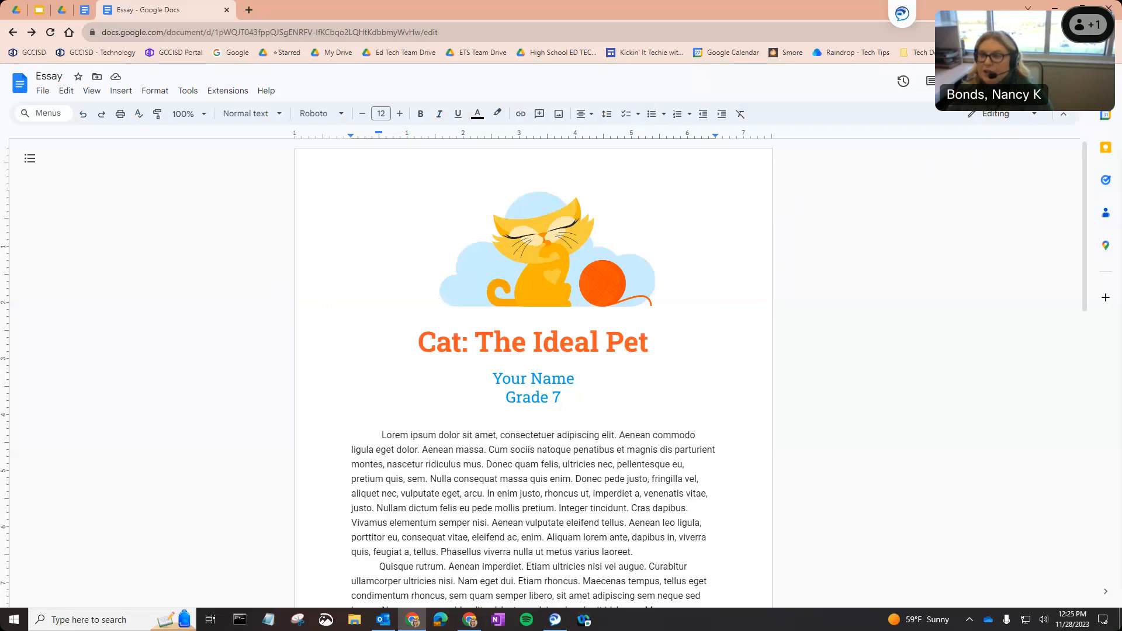
Recheck the Essay's sharing settings, close them, and open the File menu.
left_click(1025, 82)
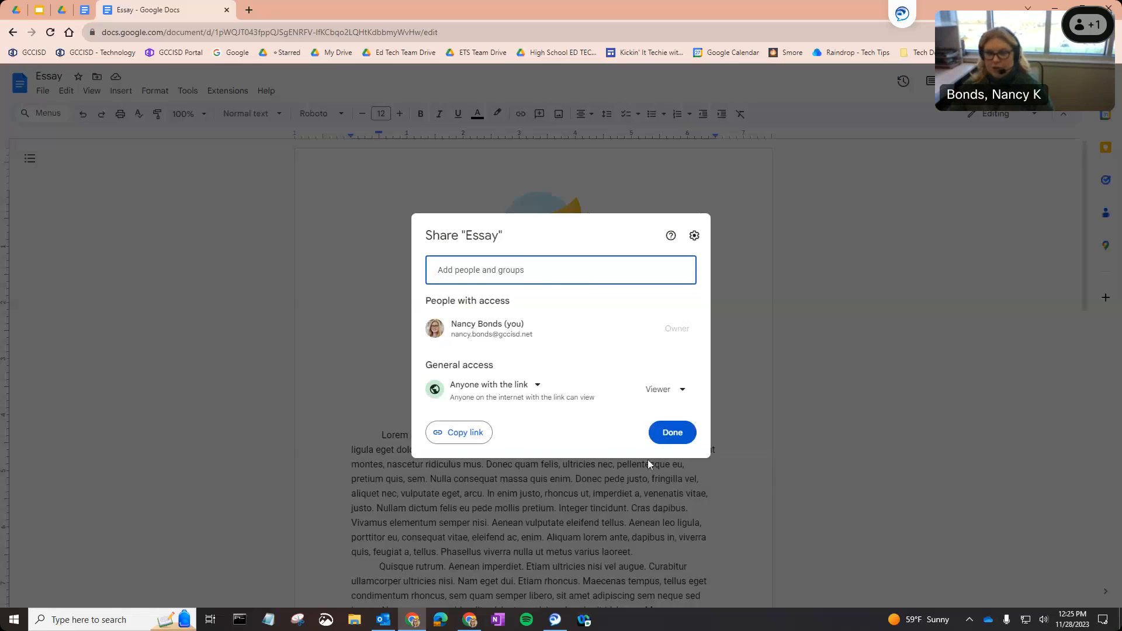
left_click(667, 434)
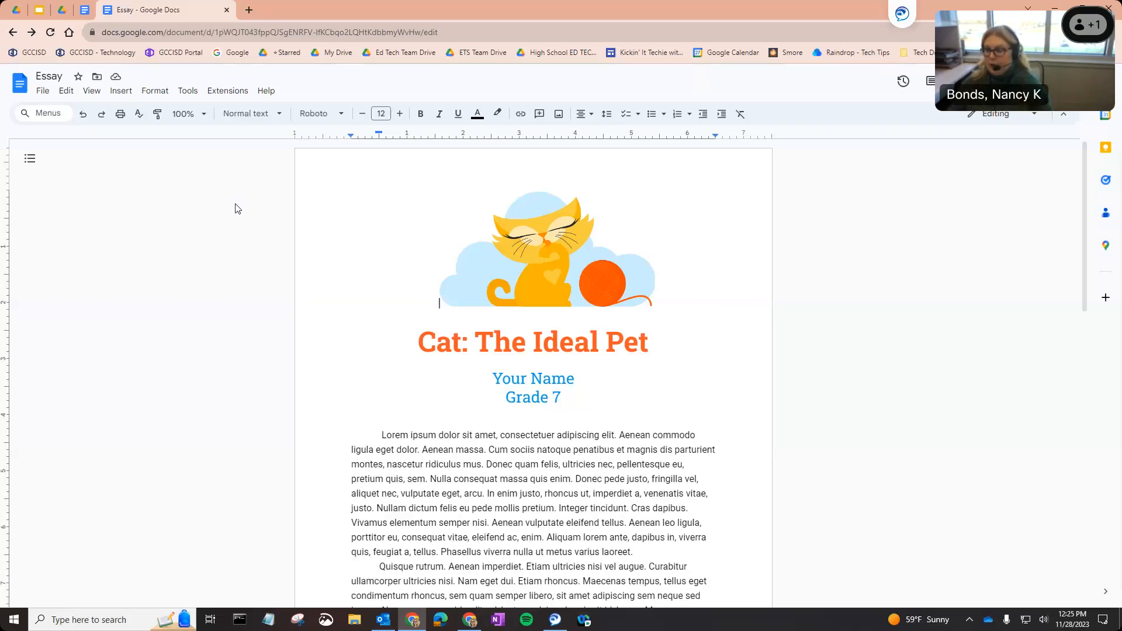
left_click(45, 95)
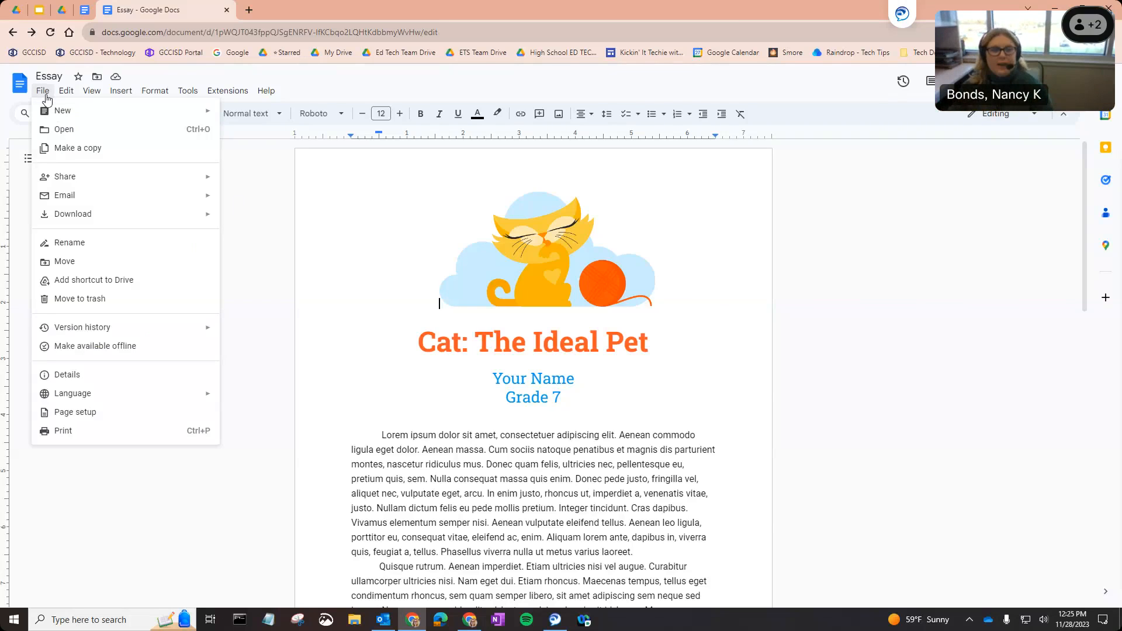
Download the Essay as Microsoft Word (.docx) and open Essay (2).docx in Word.
mouse_move(103, 223)
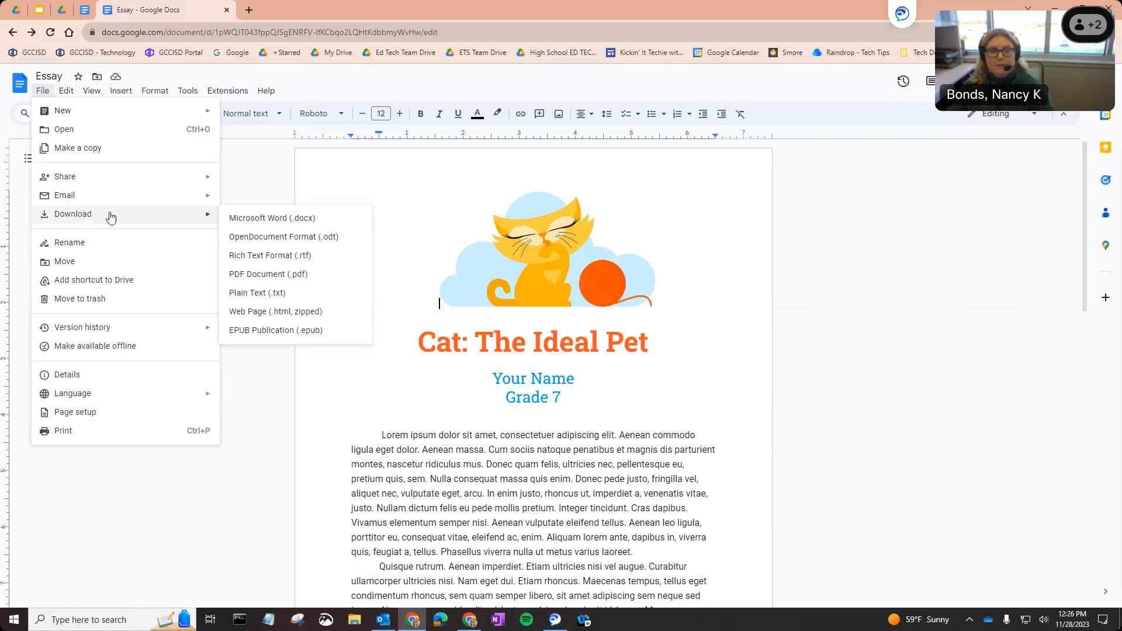
left_click(233, 220)
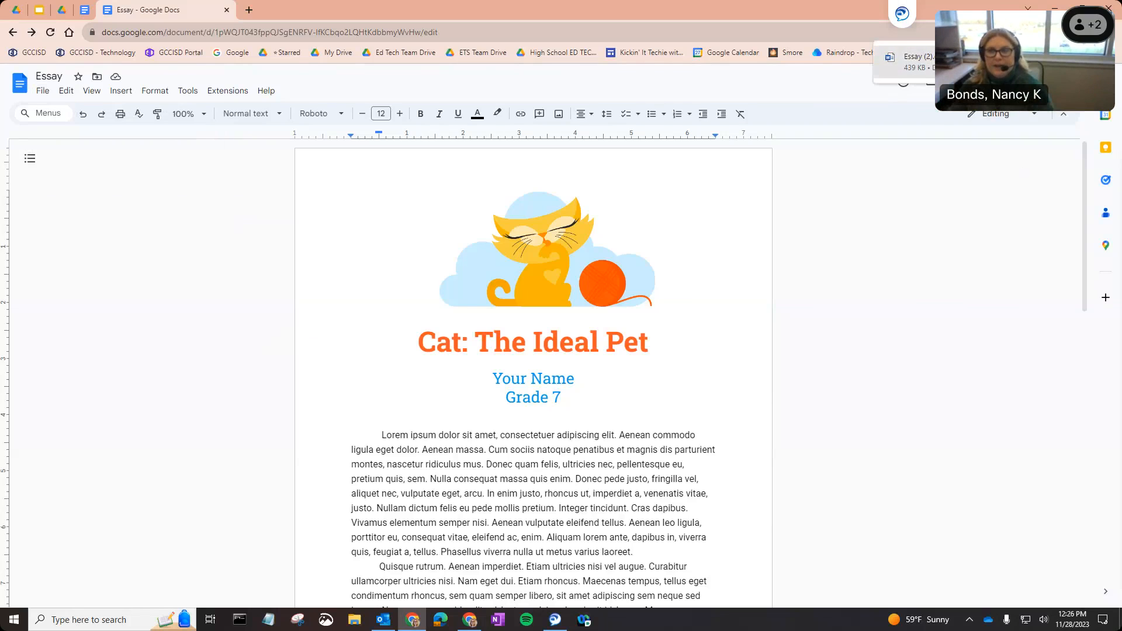
left_click(958, 61)
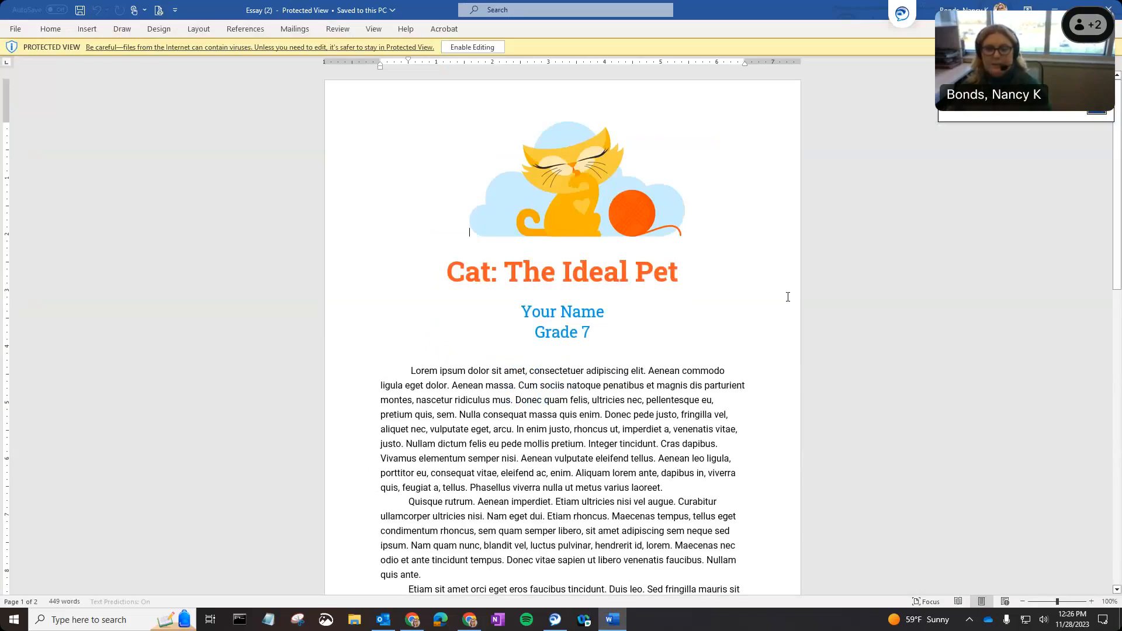
Scroll through the Word copy, jump back to the top with Ctrl+Home, and close Word.
scroll(678, 375, "down", 15)
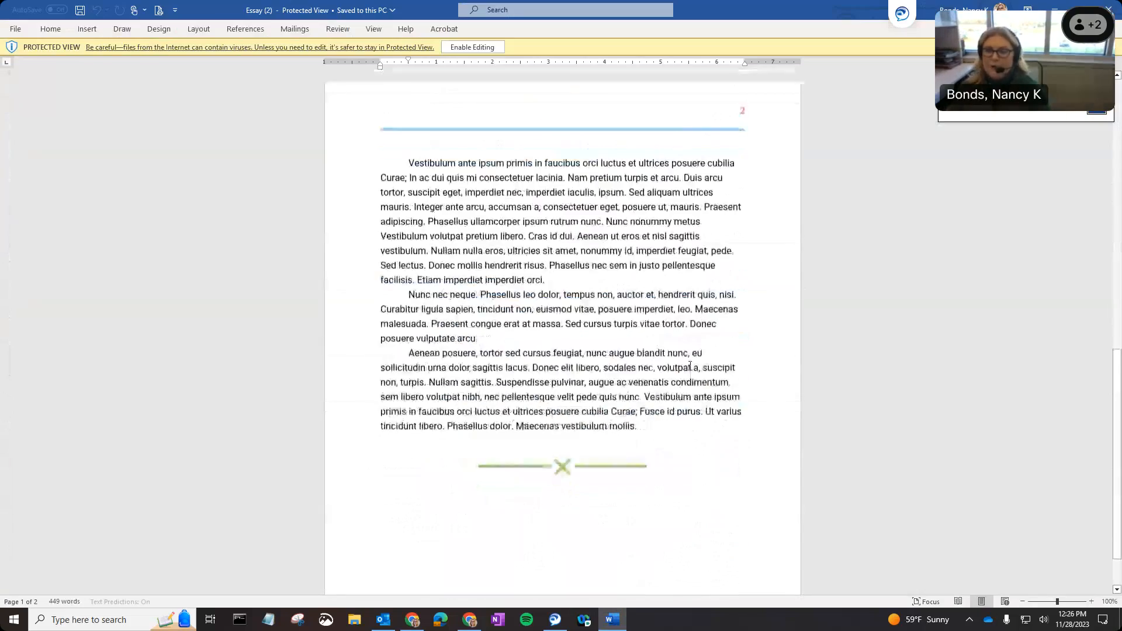
key("ctrl+Home")
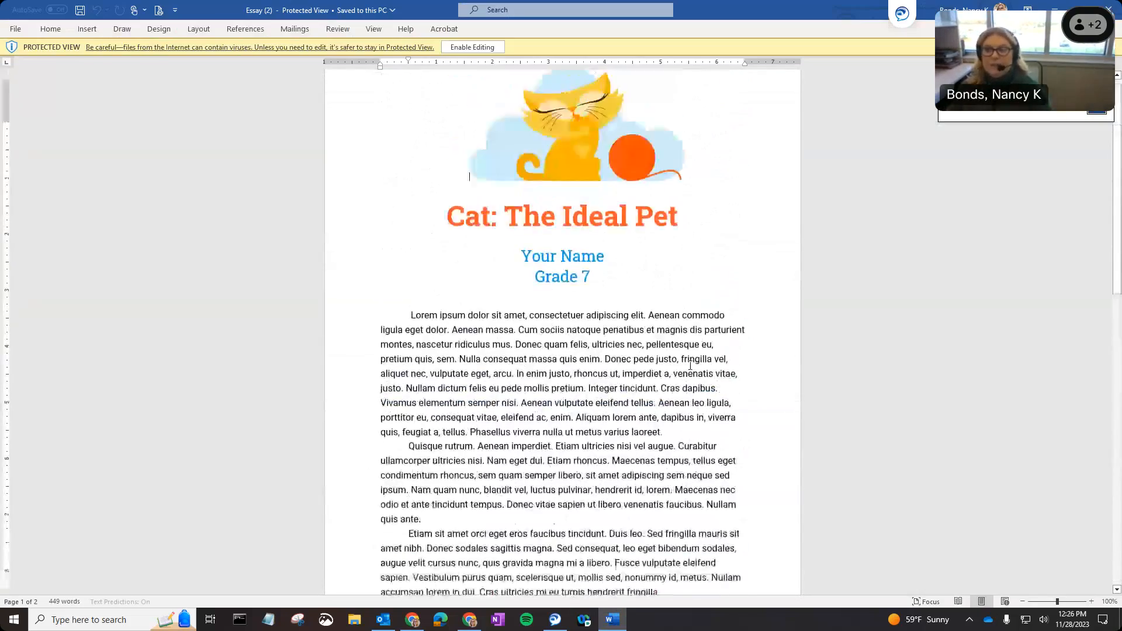
left_click(1115, 7)
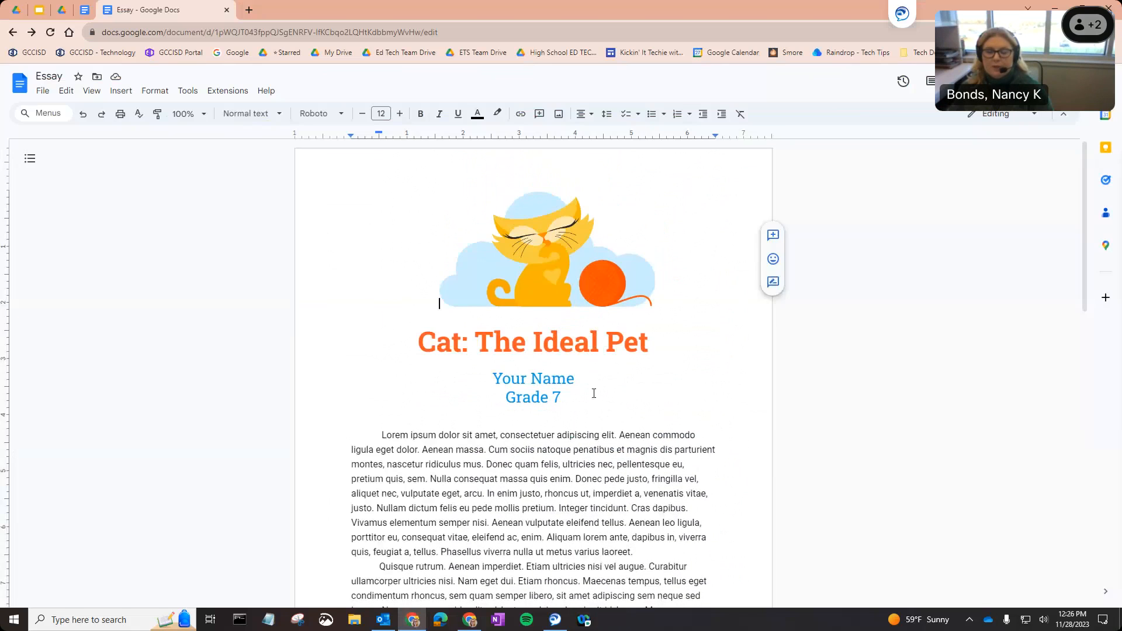
Download the Essay as PDF Document (.pdf) and open Essay (2).pdf in the browser.
left_click(43, 93)
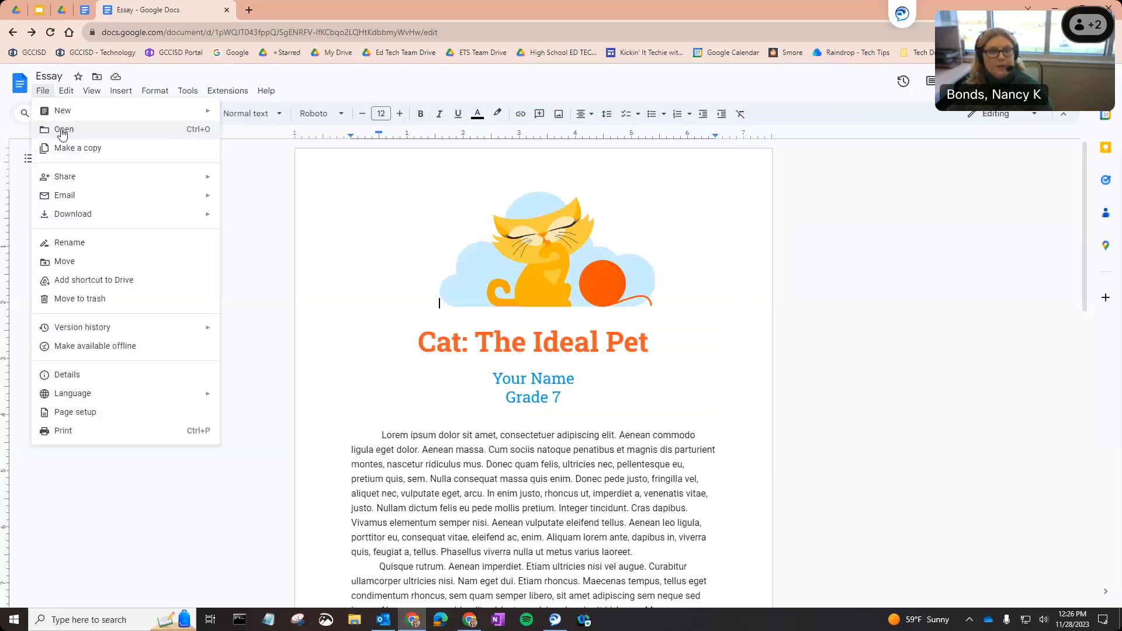
mouse_move(125, 216)
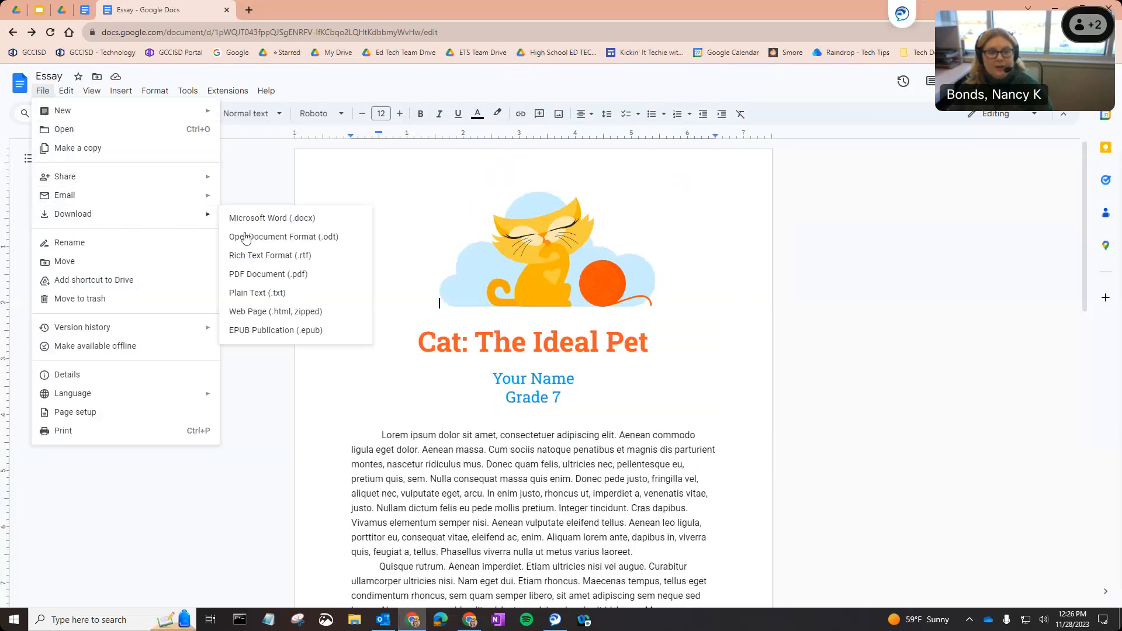
left_click(277, 280)
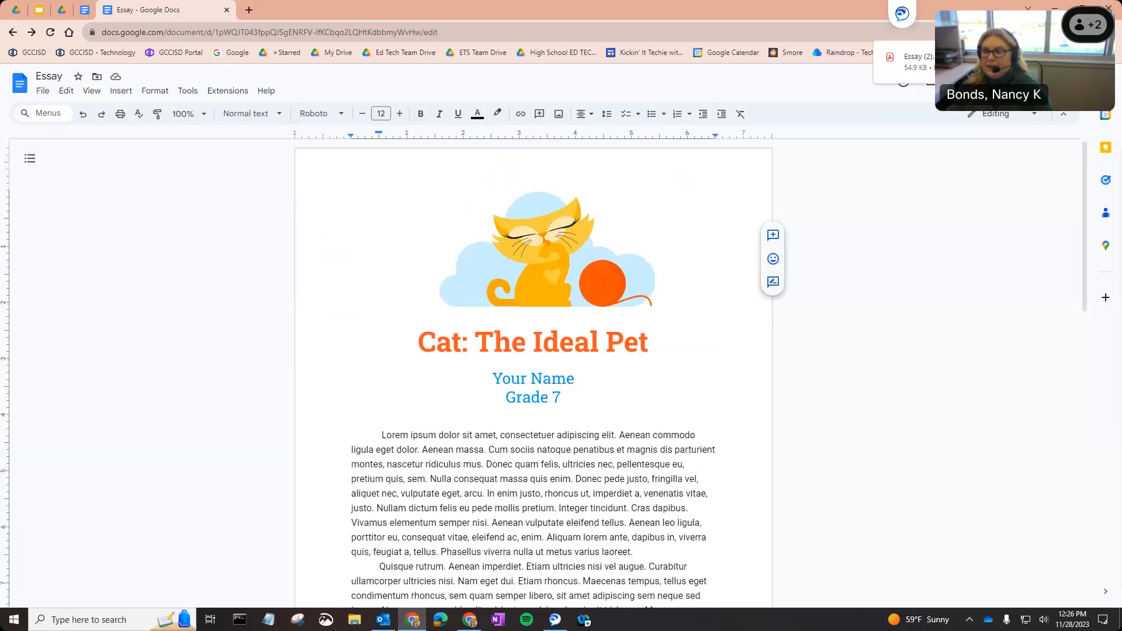
left_click(918, 62)
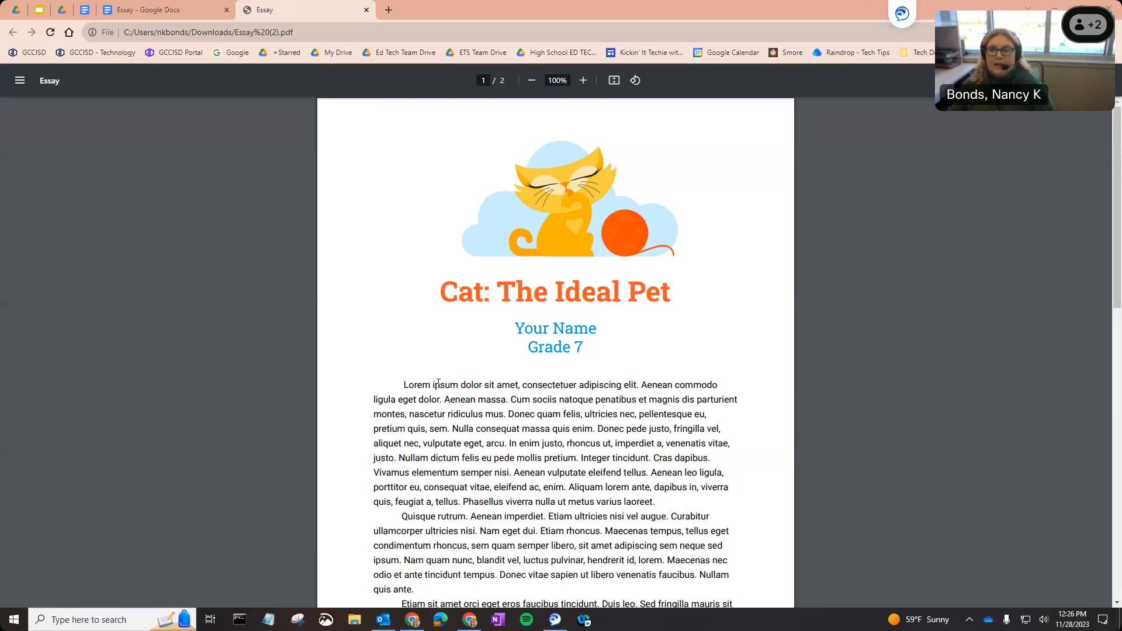
Scroll through the two PDF pages, close the detached PDF window, and switch back to the Docs tabs.
scroll(438, 384, "down", 20)
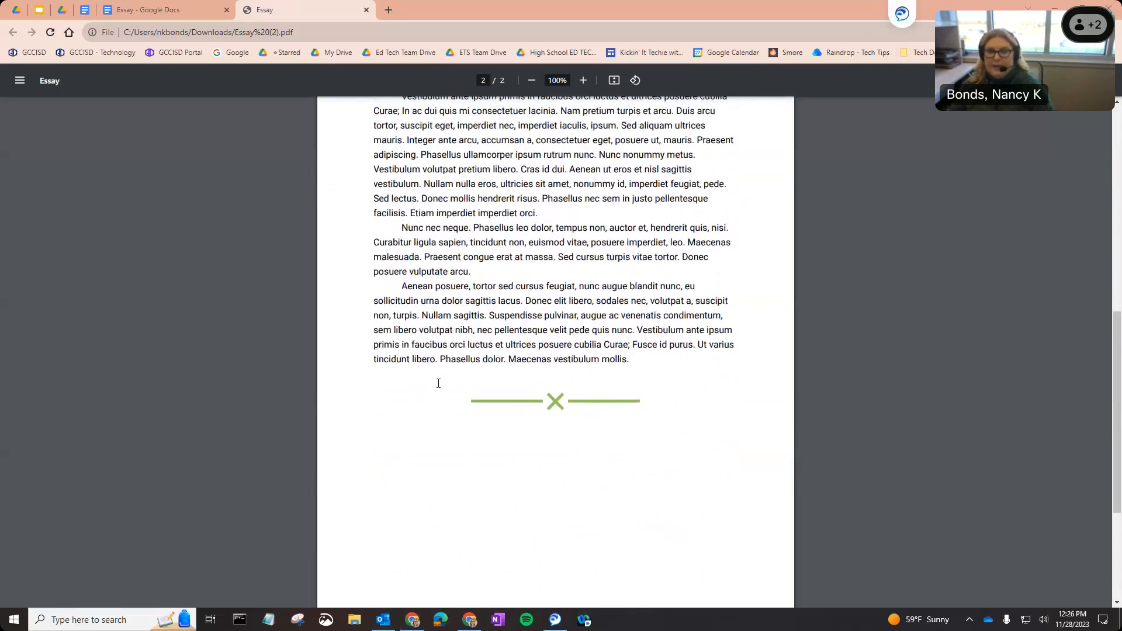
scroll(439, 383, "up", 20)
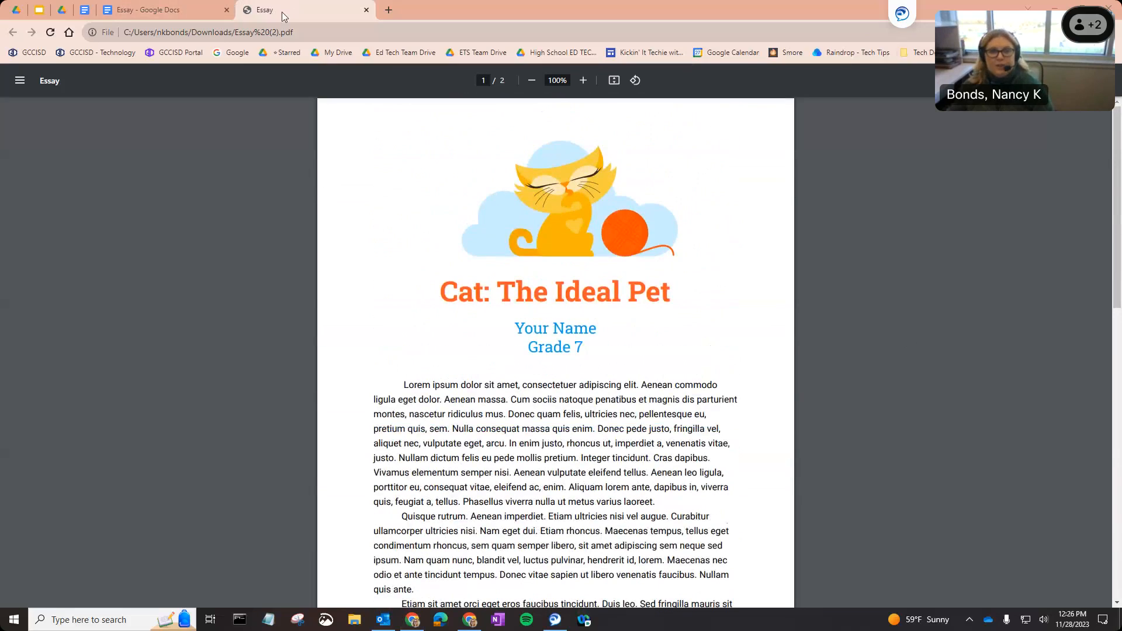
left_click_drag(282, 12, 148, 106)
left_click(738, 101)
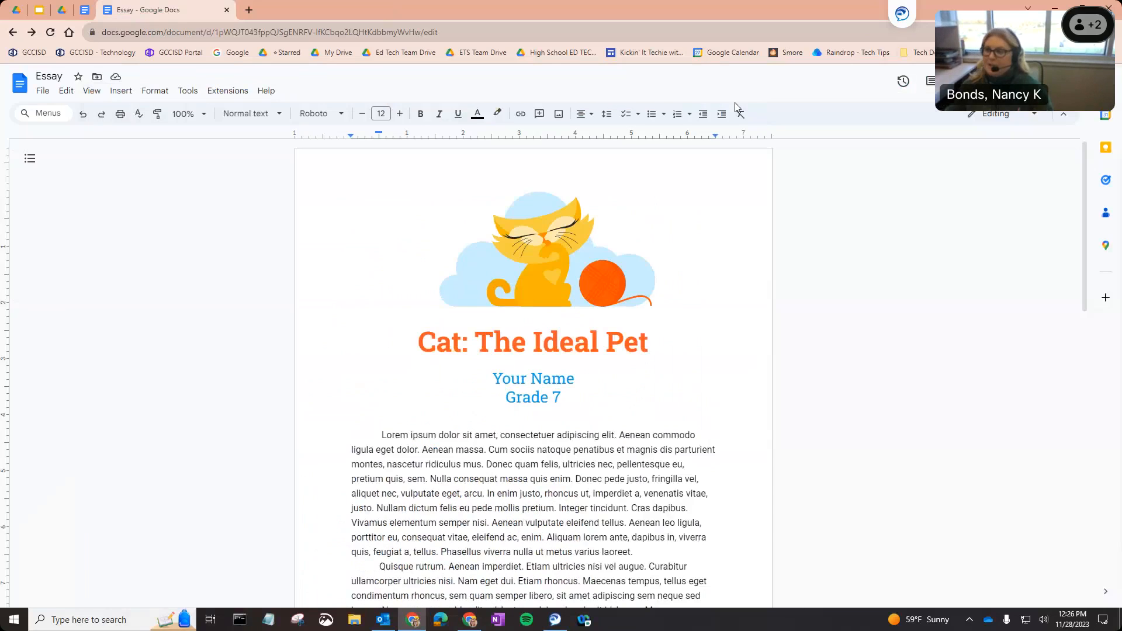
left_click(84, 11)
Start moving the Essay via File > Move and open its current My Drive folder.
left_click(128, 12)
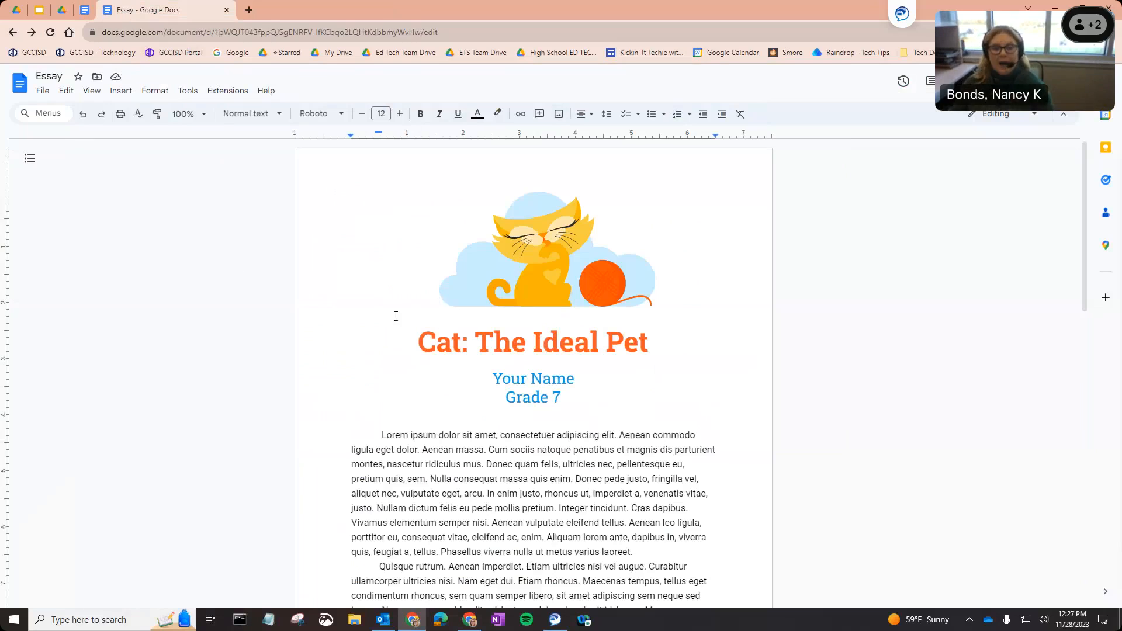
left_click(41, 94)
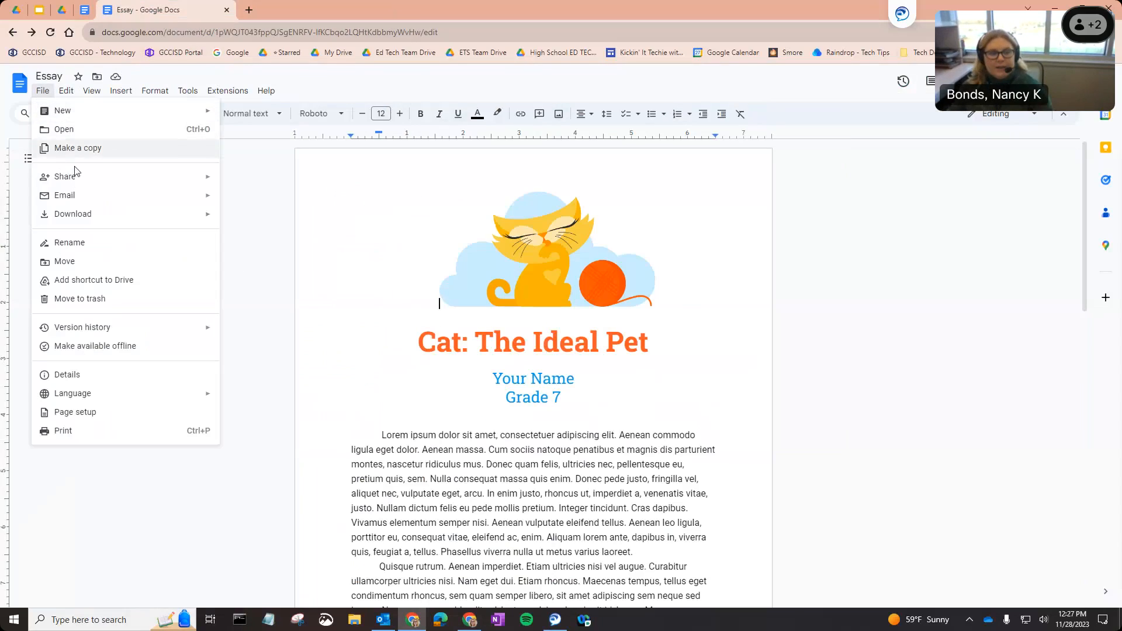
left_click(69, 264)
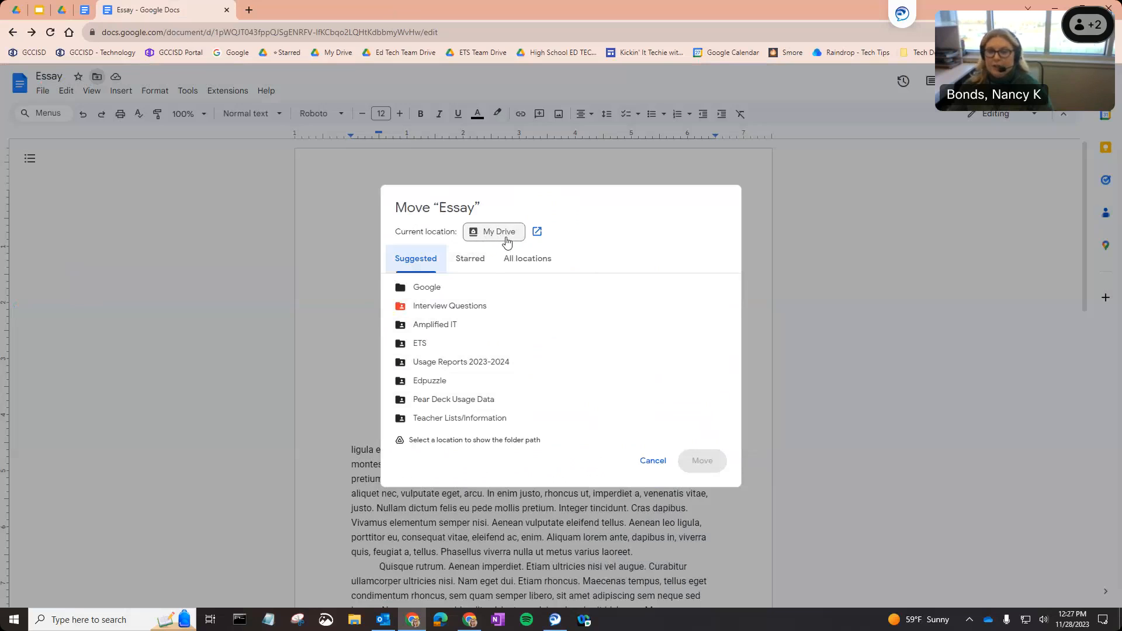
left_click(538, 232)
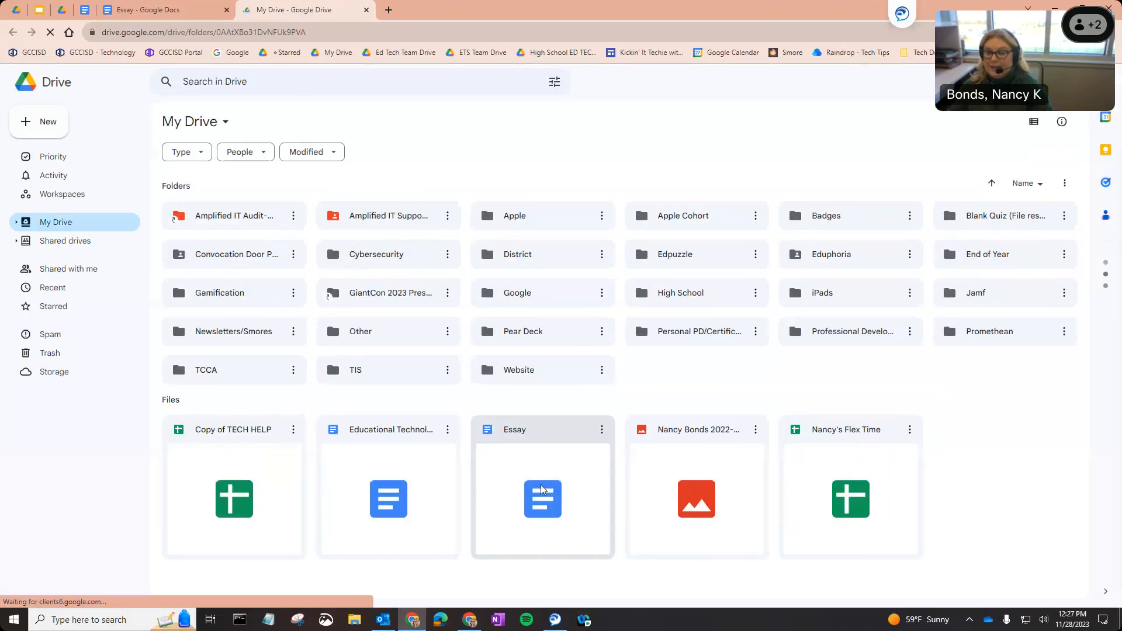
Check that the Essay file sits in My Drive, then return to the Essay document.
left_click(540, 486)
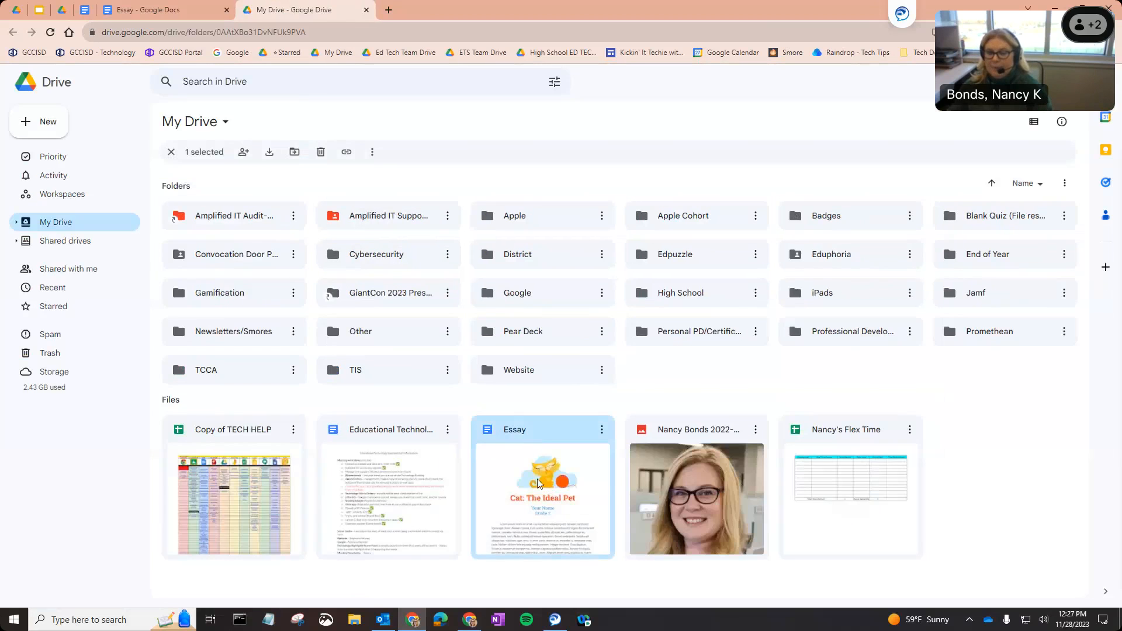
left_click(182, 4)
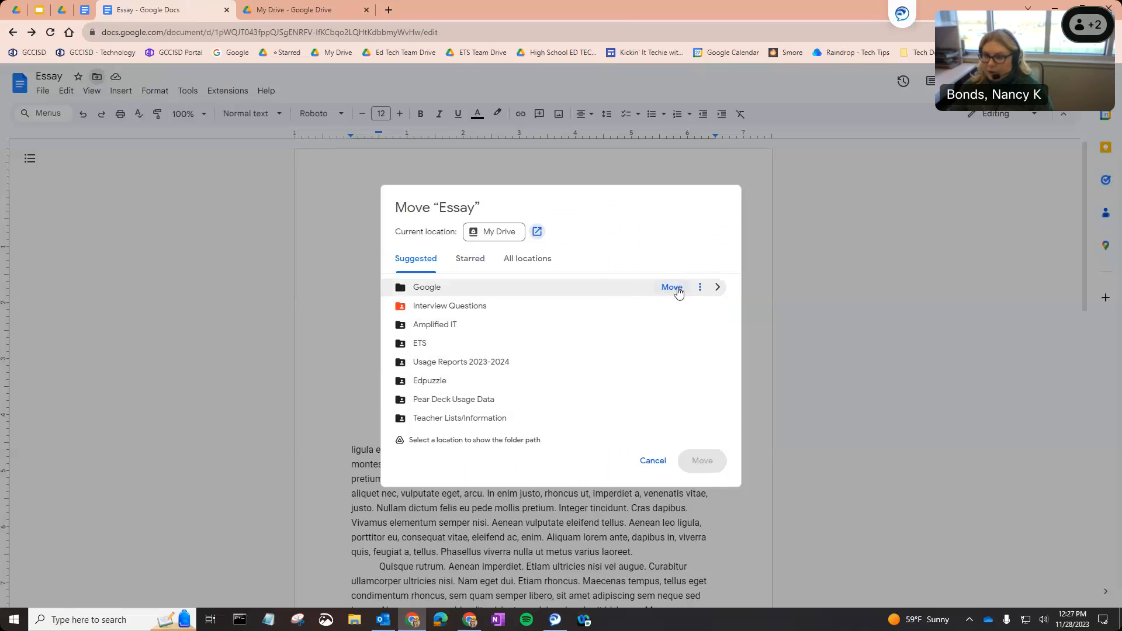
Look inside the Google folder, then move the Essay into the Google folder.
left_click(718, 287)
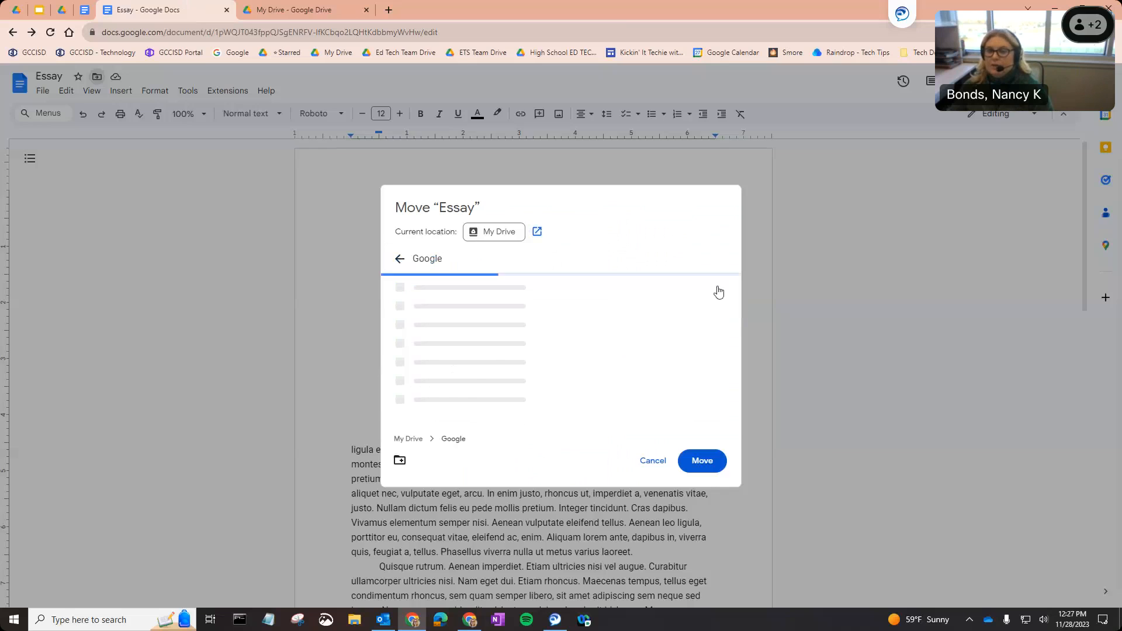
scroll(622, 355, "down", 2)
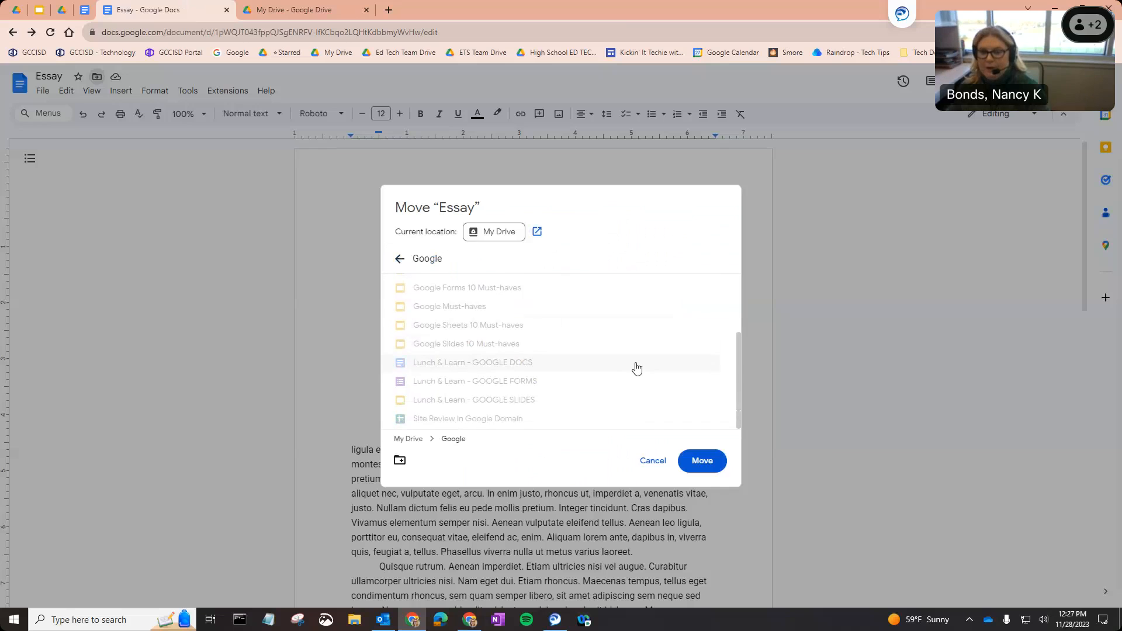
scroll(636, 368, "up", 2)
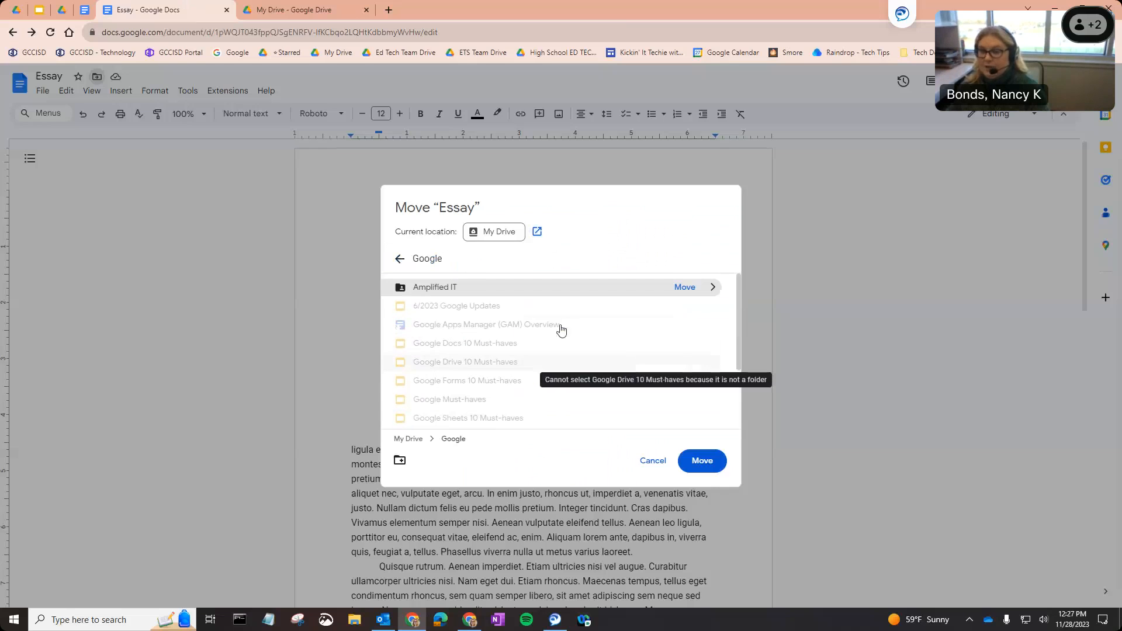
left_click(406, 264)
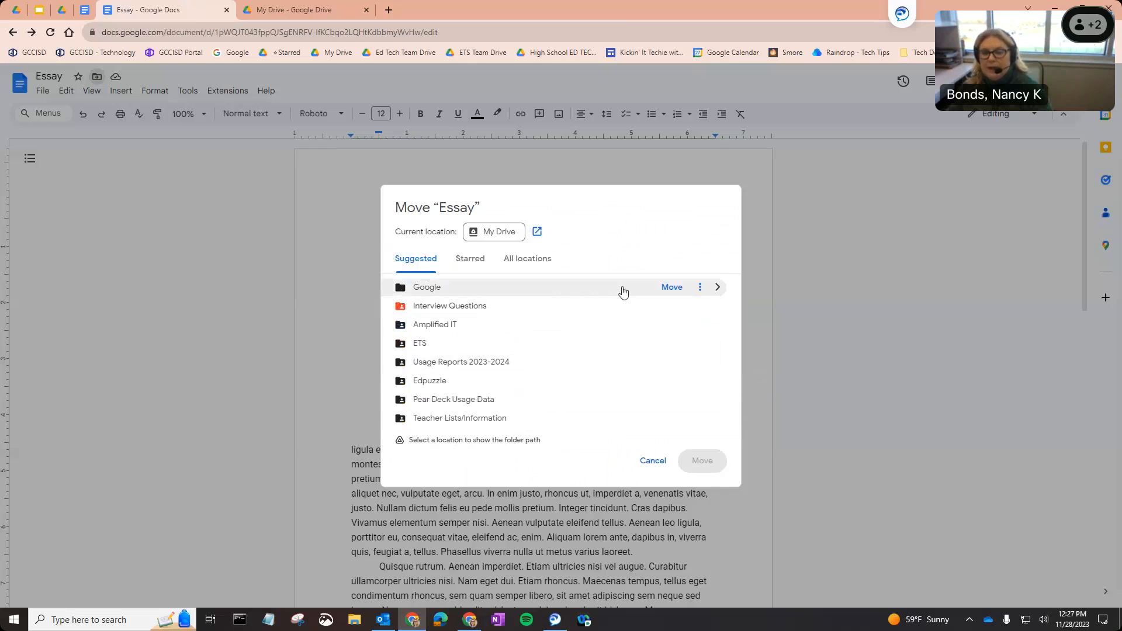
left_click(671, 287)
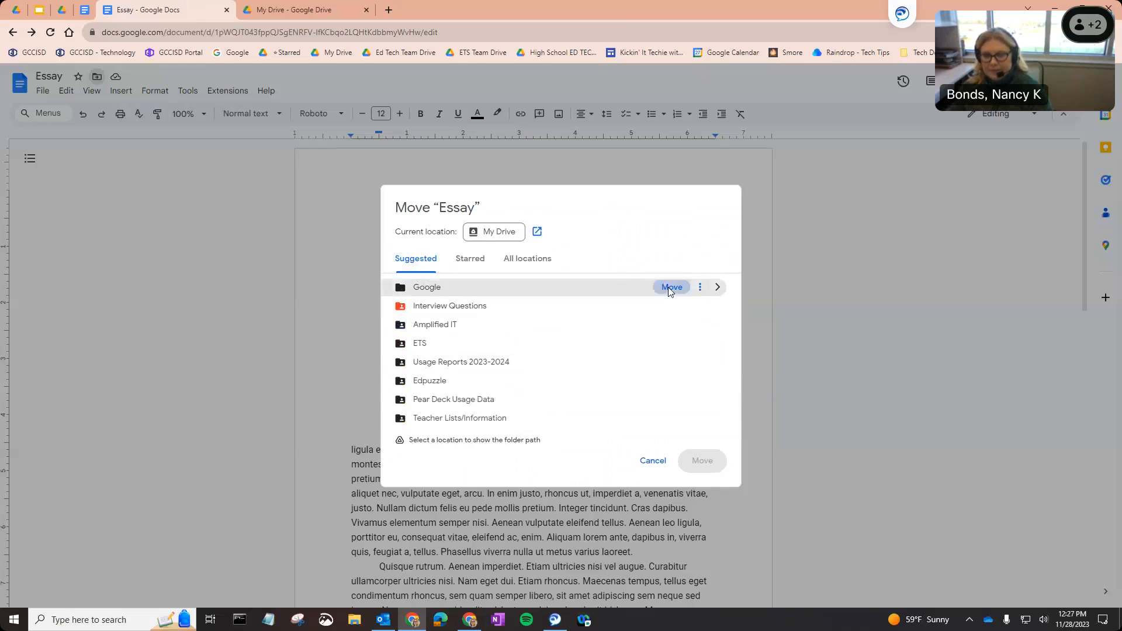
Open the Google folder in Drive and select the Essay file there.
left_click(282, 13)
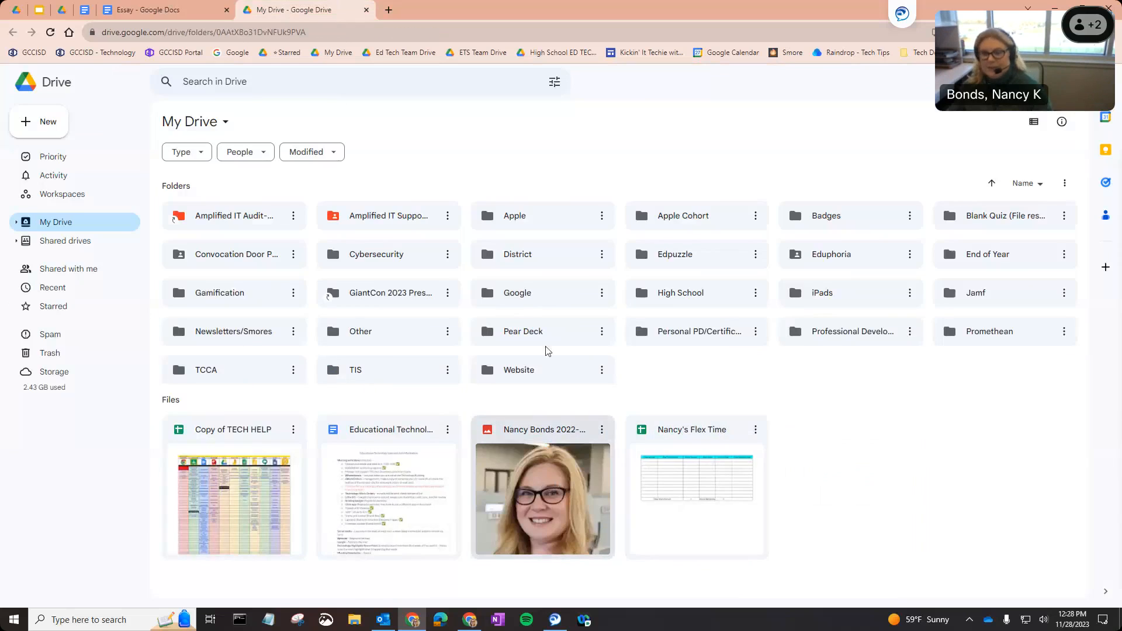
double_click(517, 294)
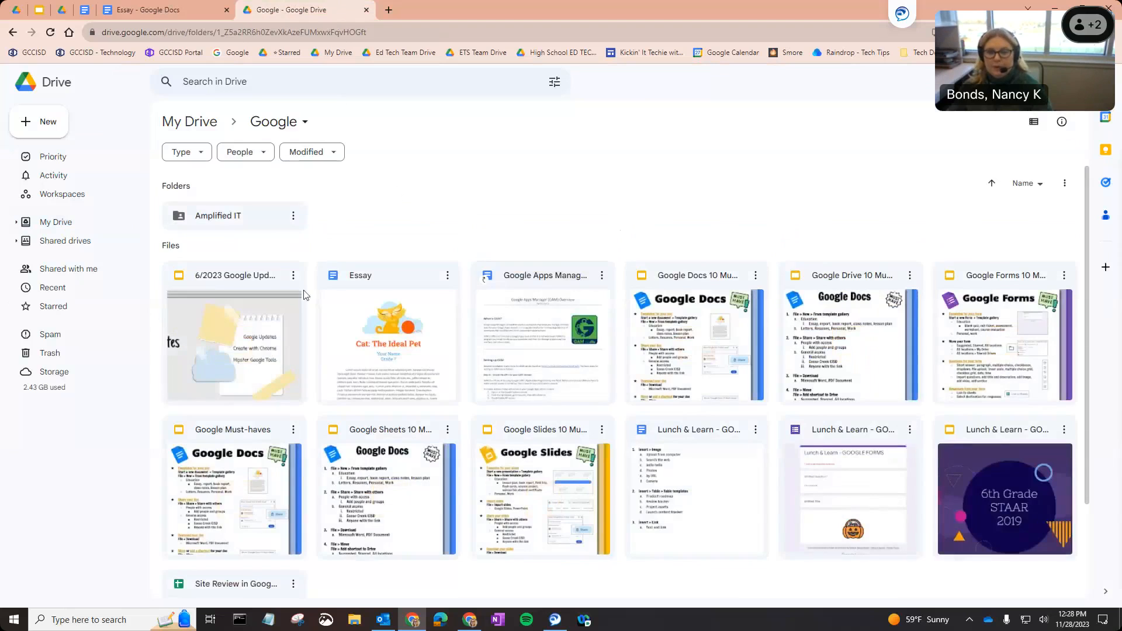
left_click(402, 321)
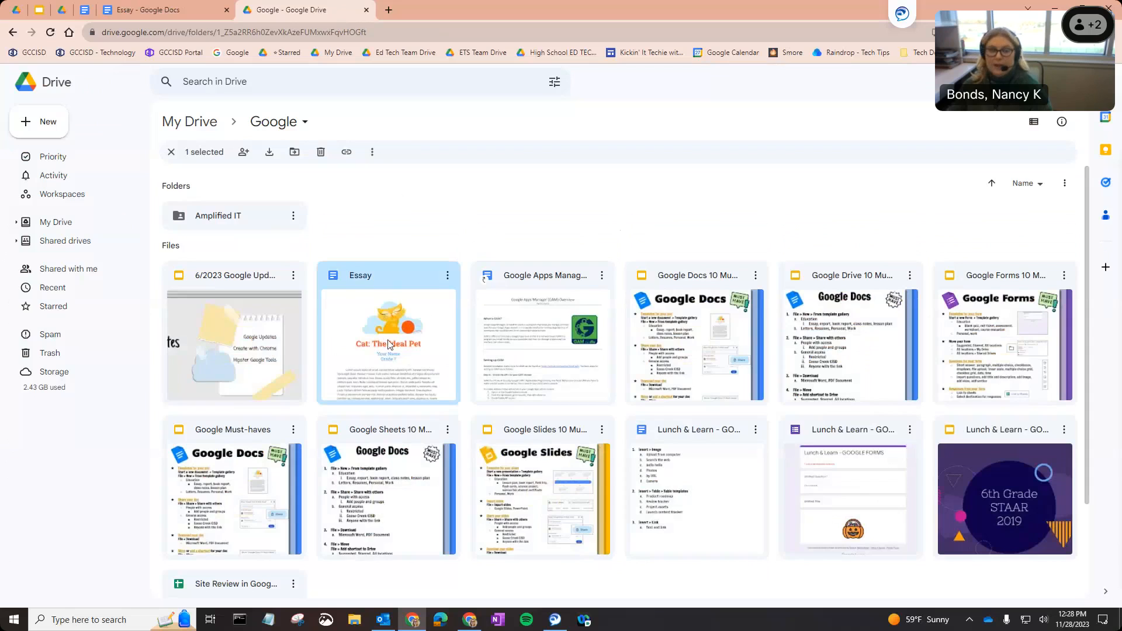
Try dragging the Essay and view its actions menu without changes, then return to the document.
left_click_drag(388, 344, 293, 249)
left_click_drag(343, 305, 367, 326)
right_click(368, 326)
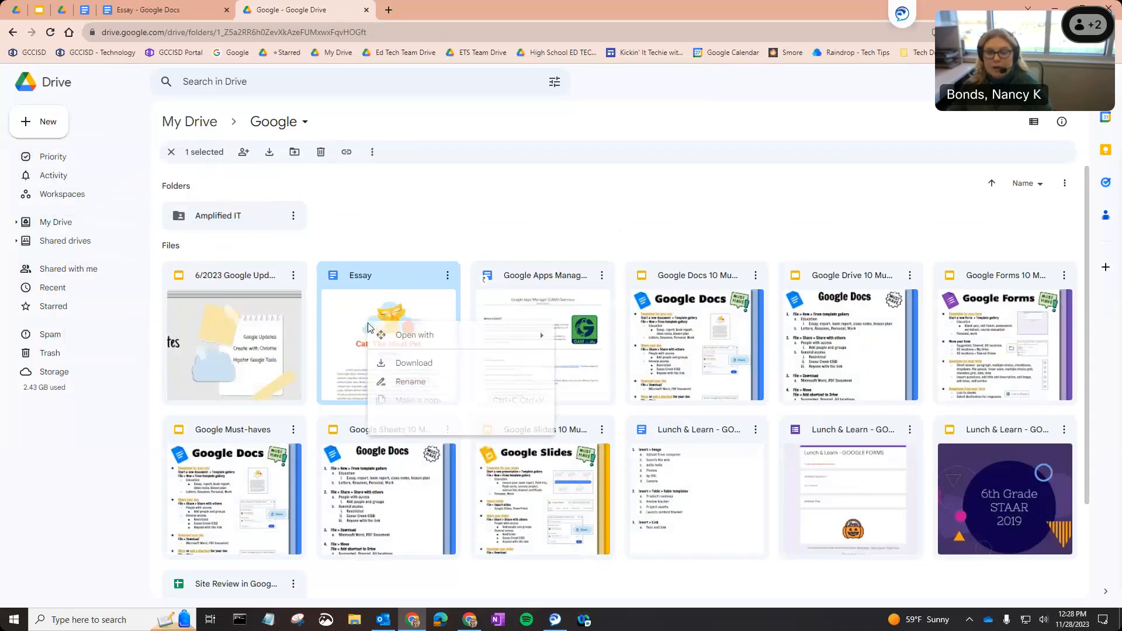
mouse_move(505, 453)
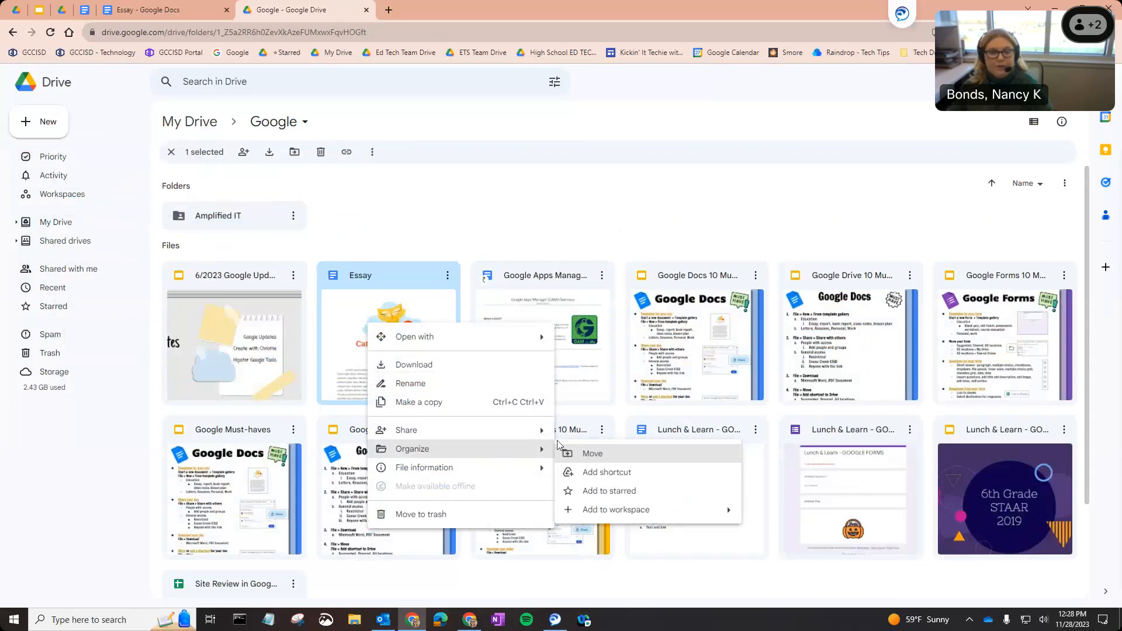
left_click(388, 225)
left_click(147, 10)
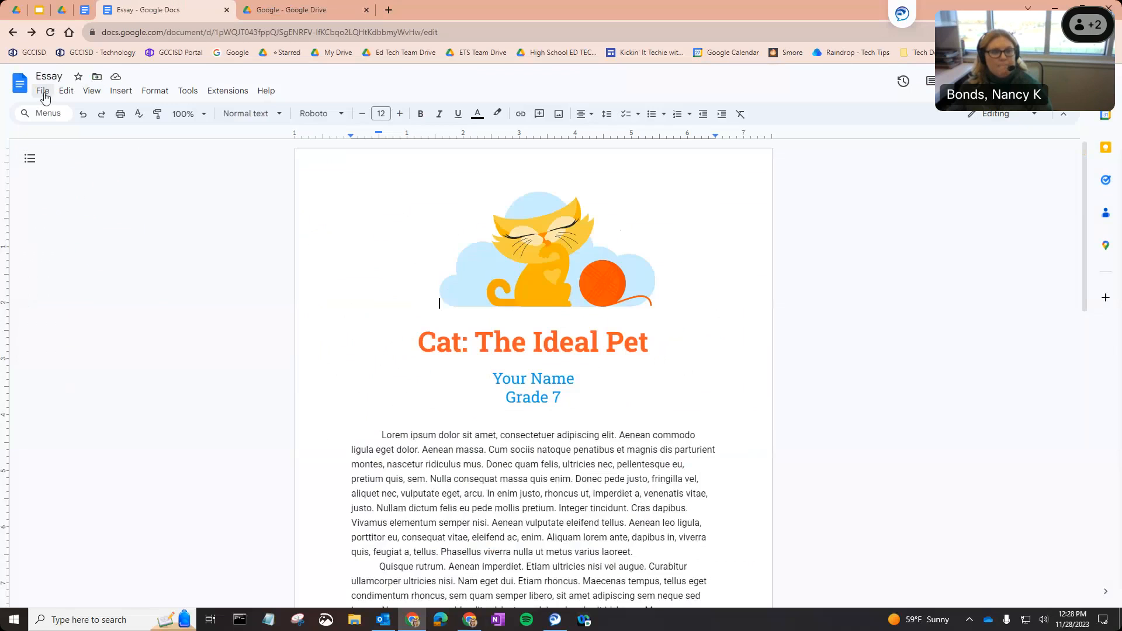
Start adding a shortcut to the Essay and browse the Starred, All locations and Shared drives destinations.
left_click(43, 90)
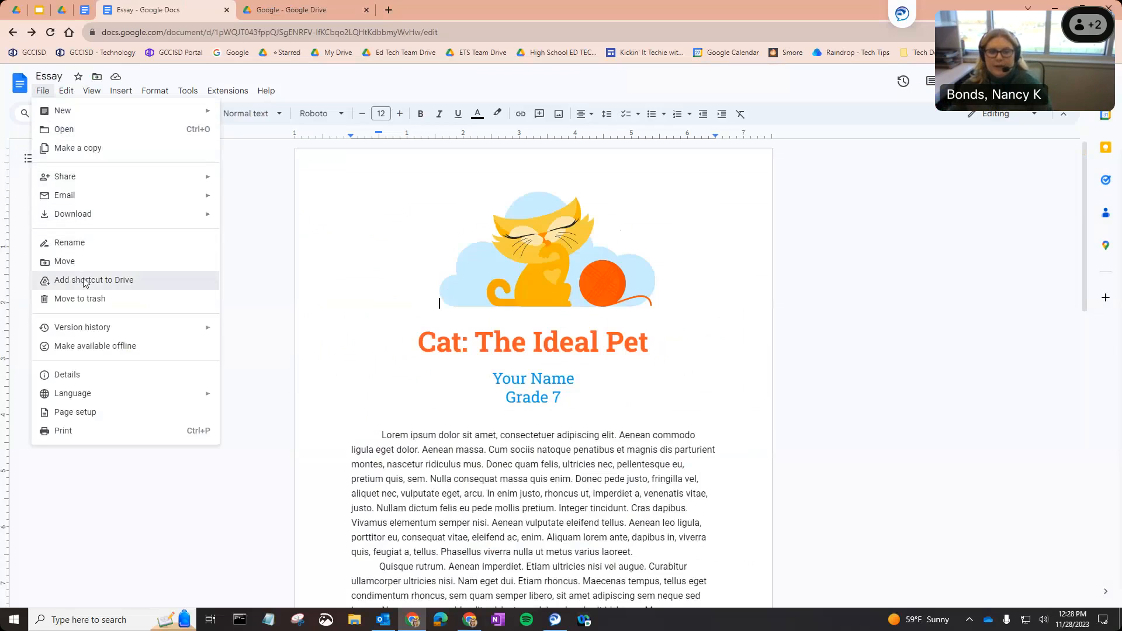
left_click(83, 279)
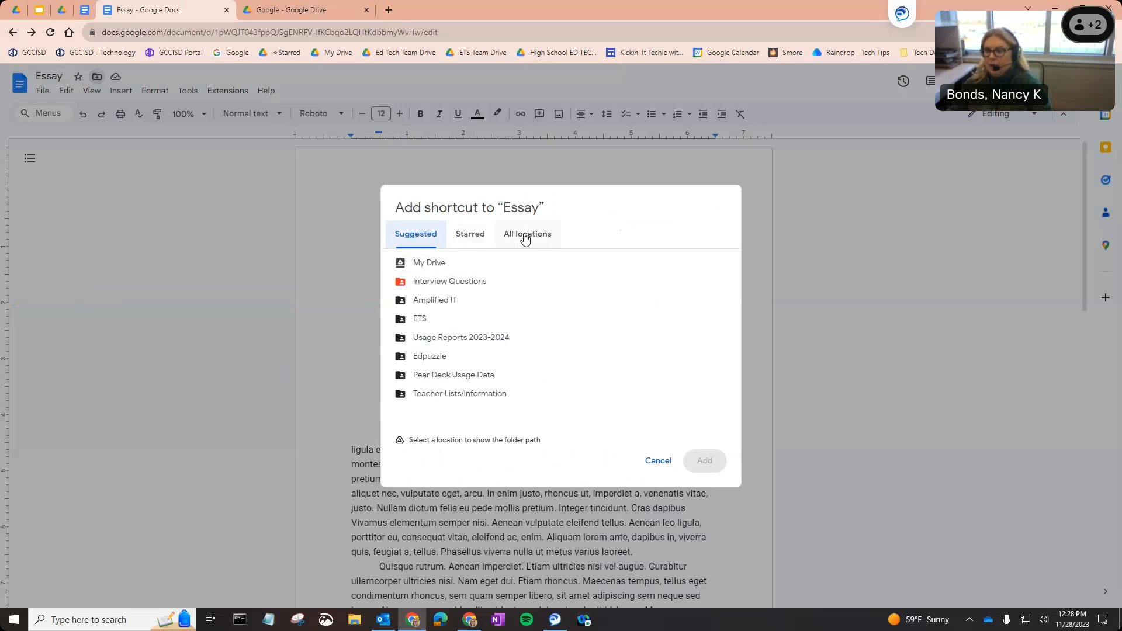
left_click(479, 237)
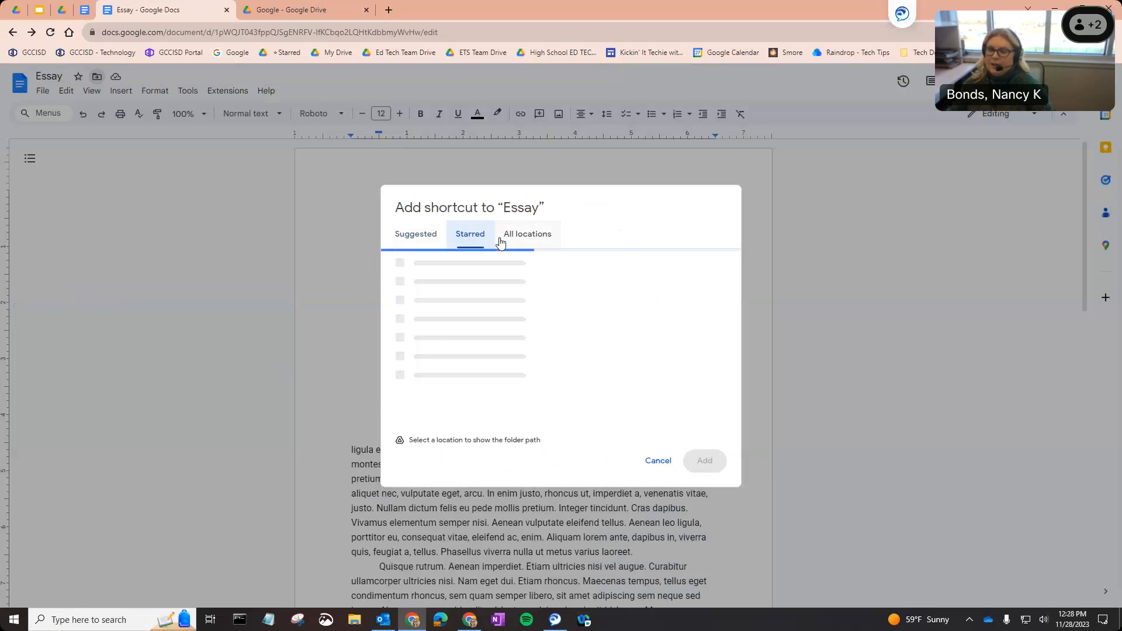
left_click(503, 239)
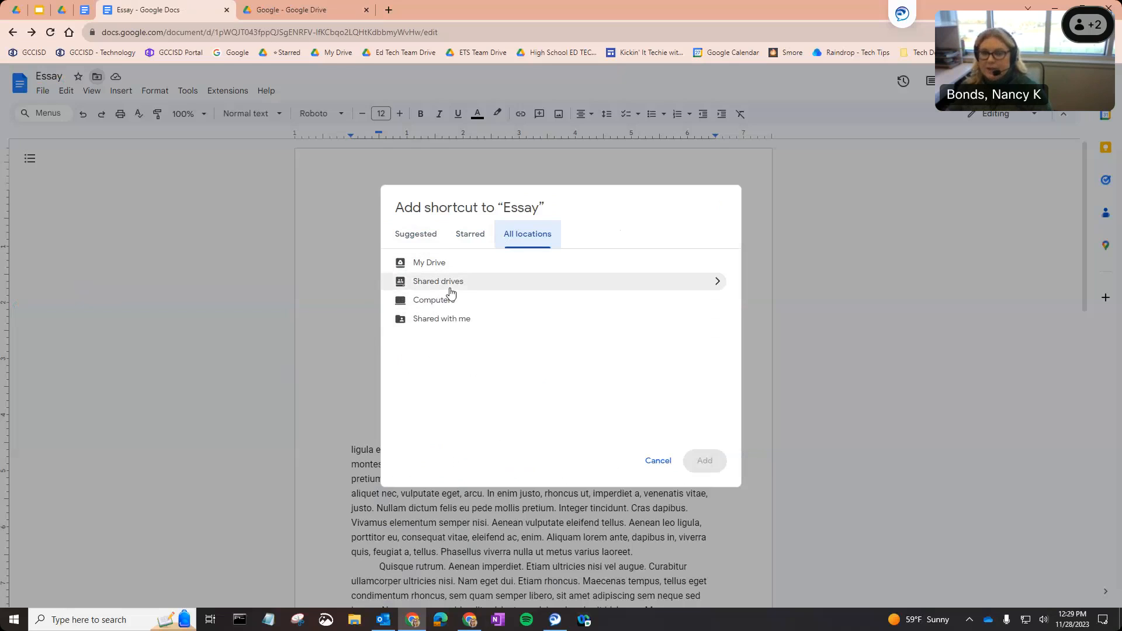
left_click(716, 282)
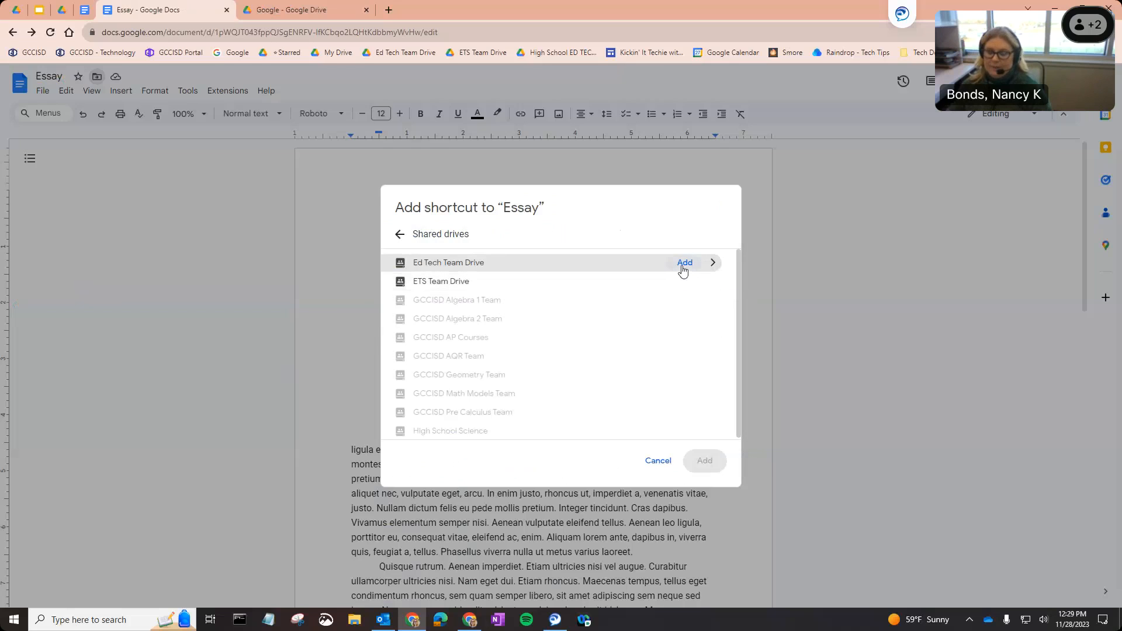
left_click(400, 234)
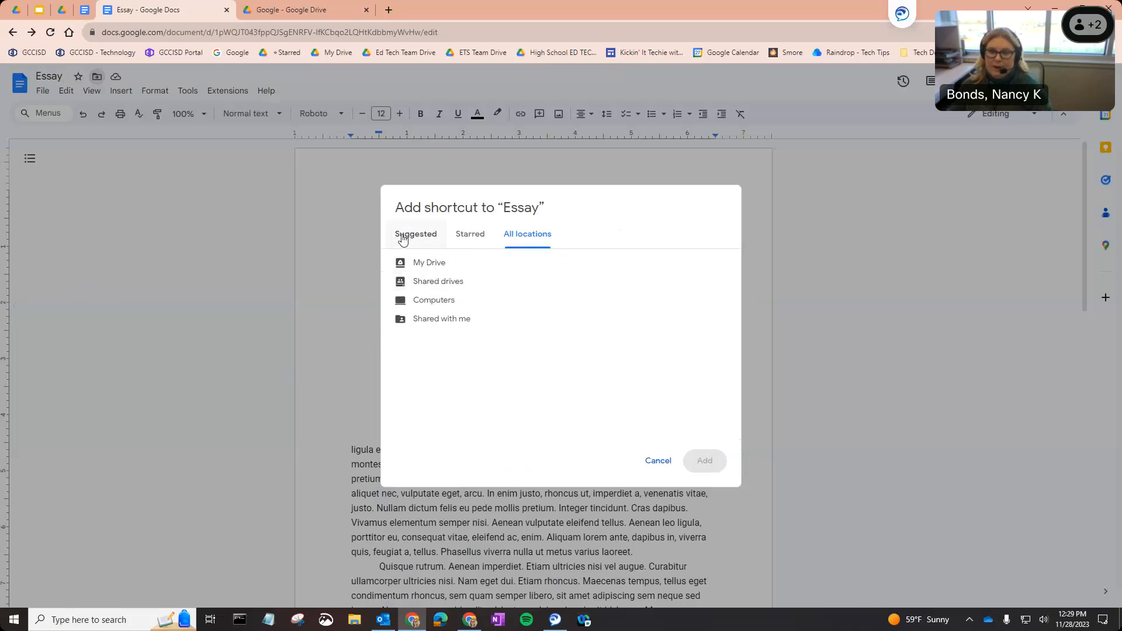
left_click(402, 237)
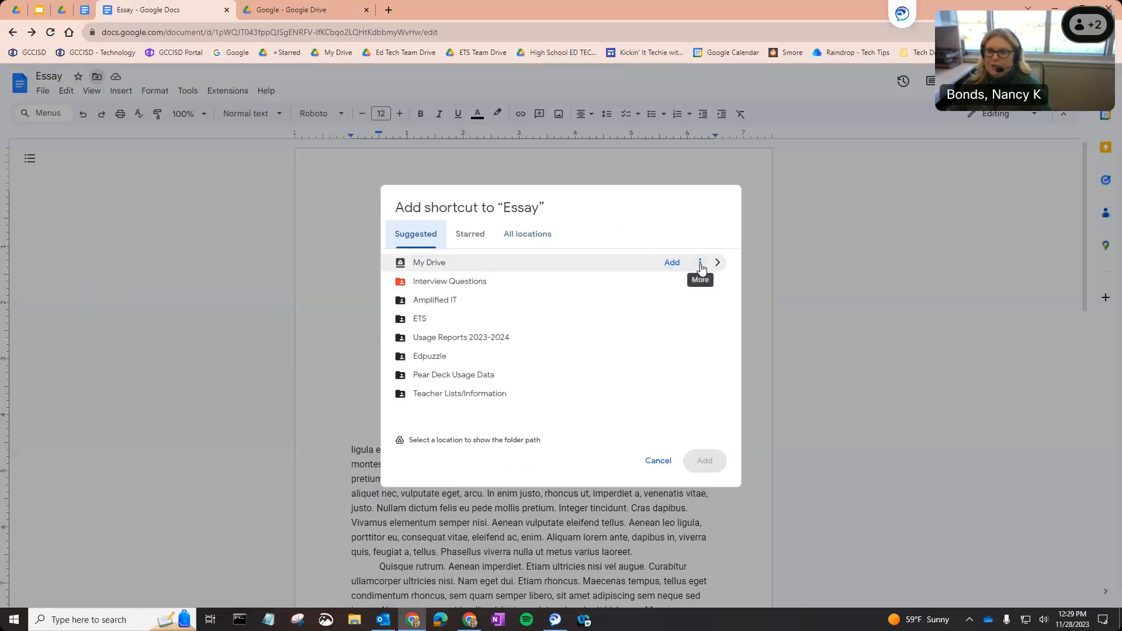
Select My Drive as the destination and add the Essay shortcut there.
left_click(700, 264)
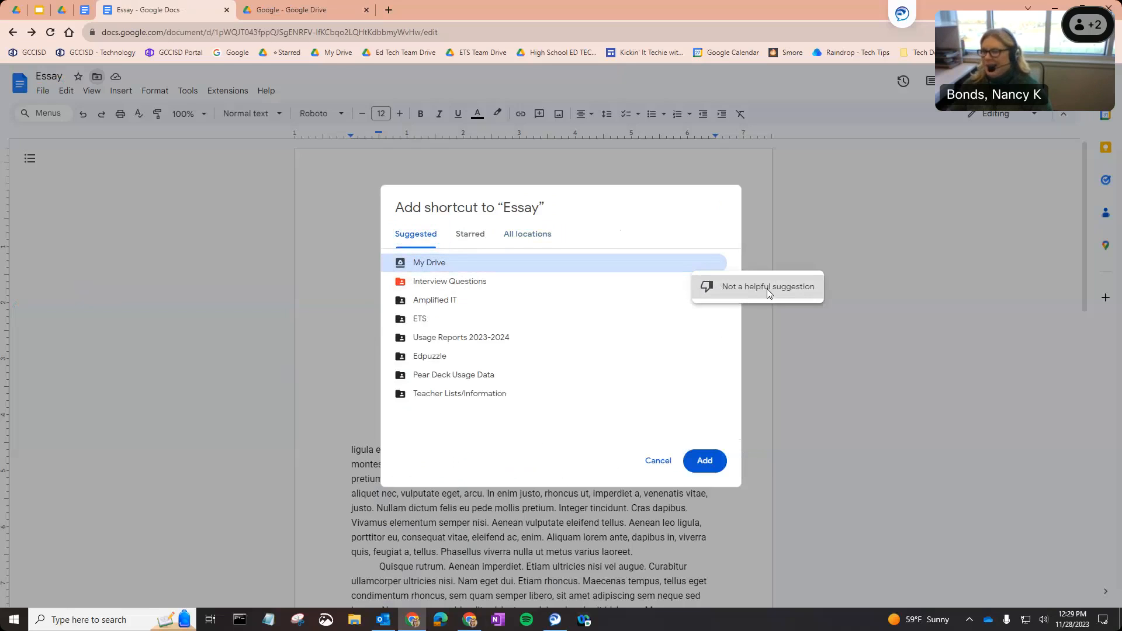
left_click(588, 237)
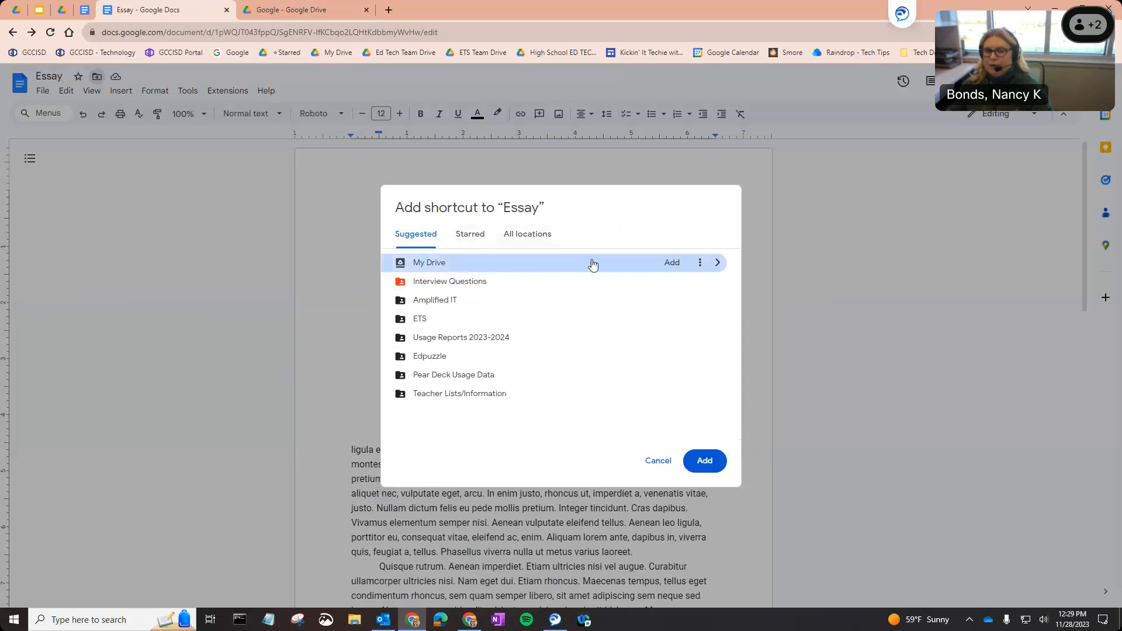
left_click(671, 261)
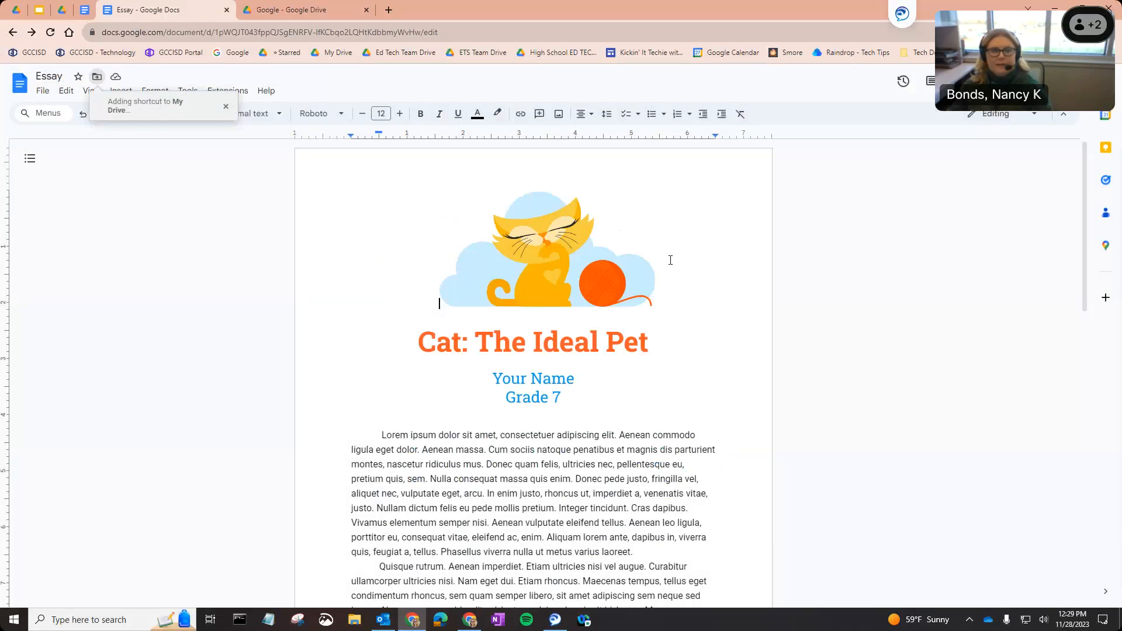
left_click(264, 4)
Go up to My Drive and move the Essay shortcut to the trash.
left_click(391, 370)
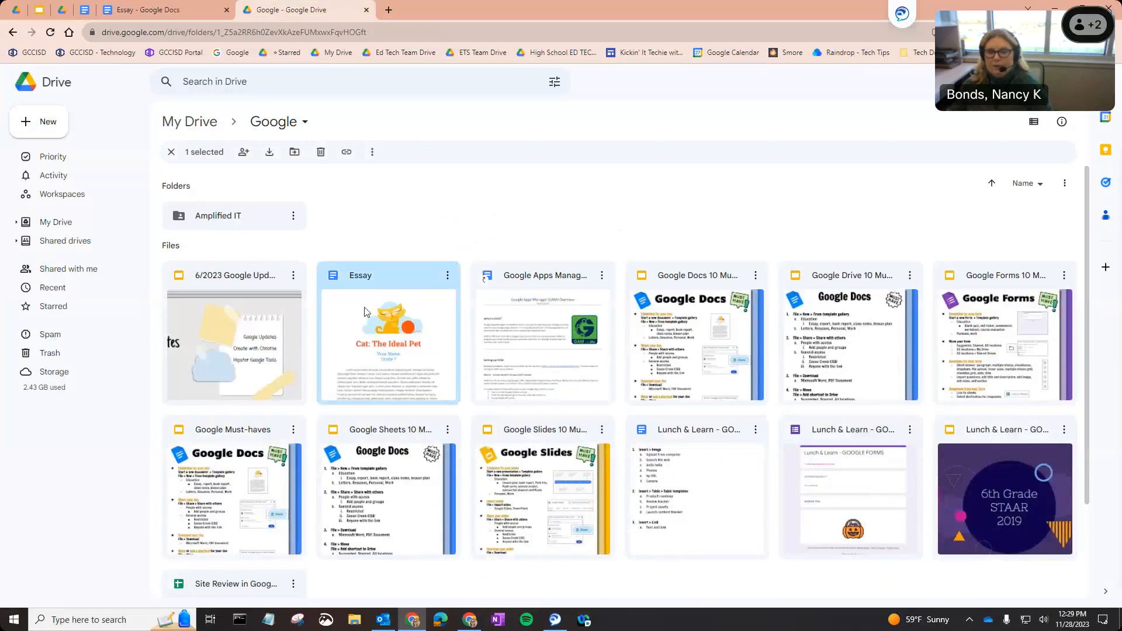
left_click(211, 128)
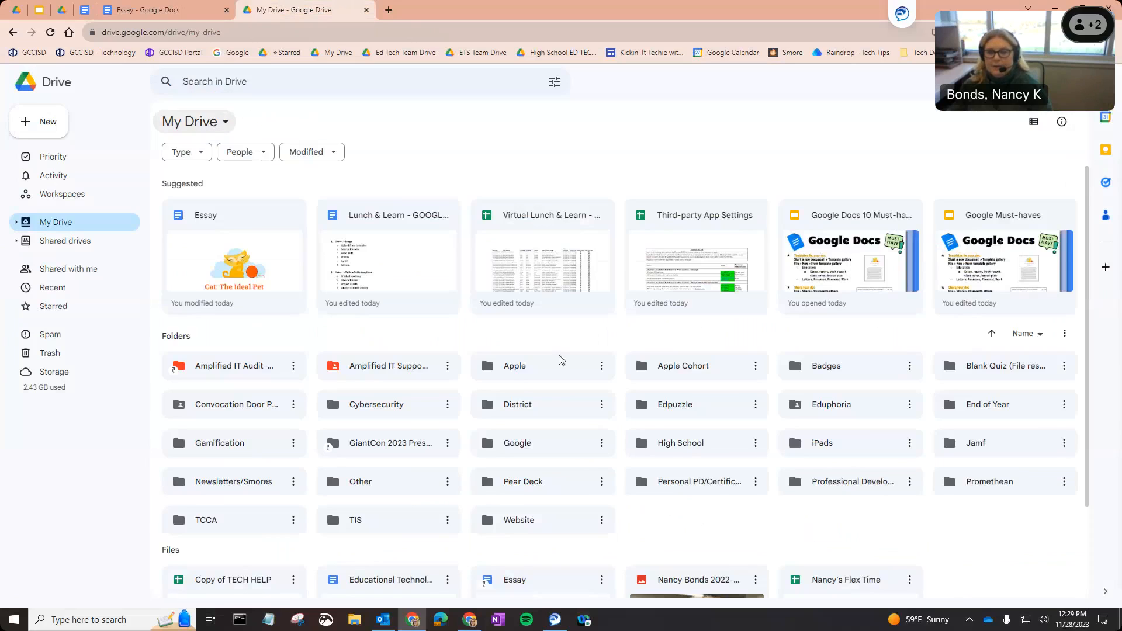
scroll(584, 444, "down", 3)
left_click(520, 518)
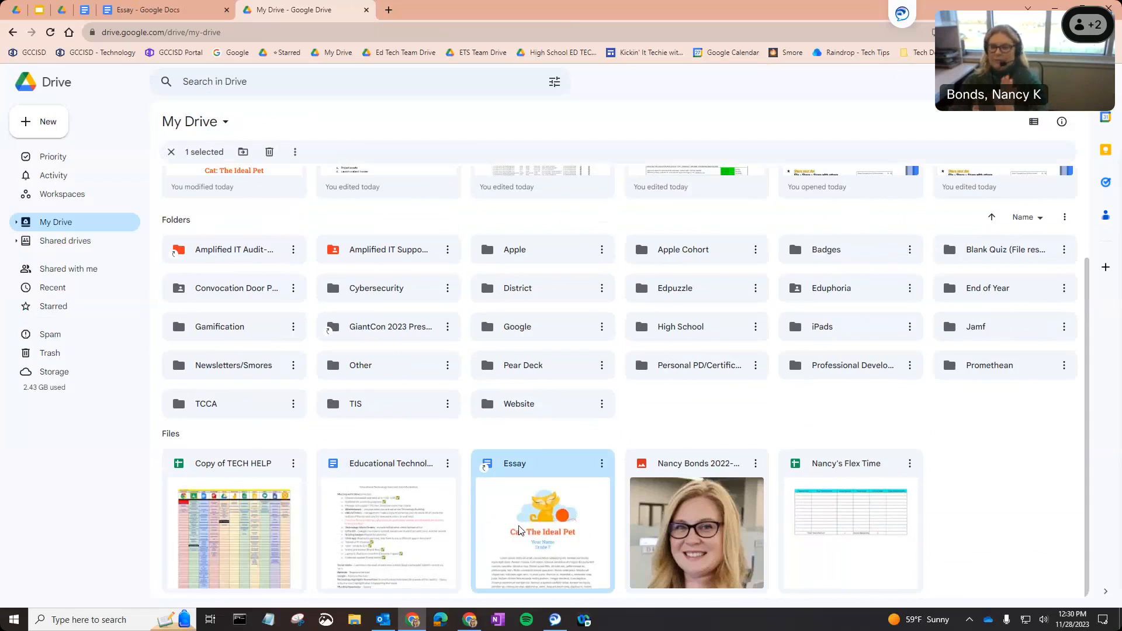
right_click(551, 494)
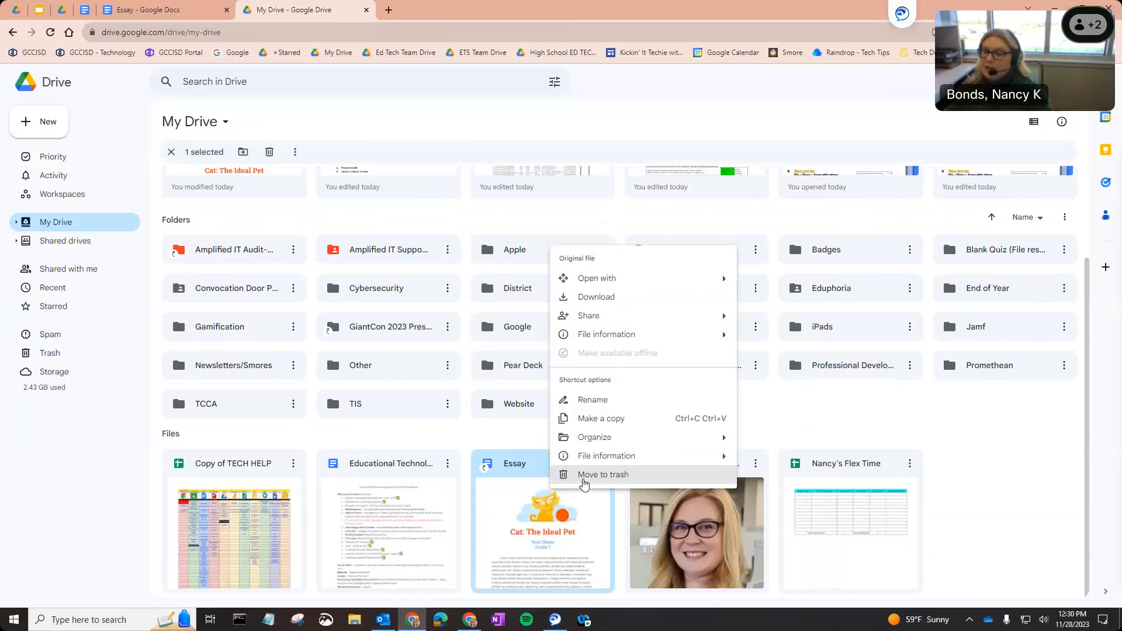
left_click(584, 479)
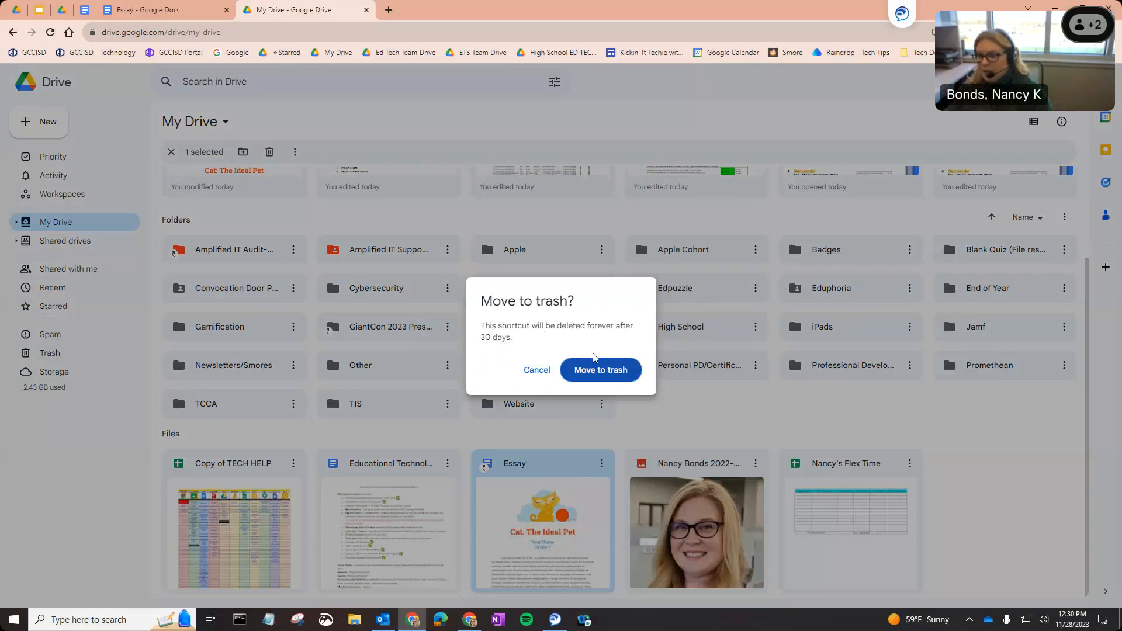
left_click(599, 372)
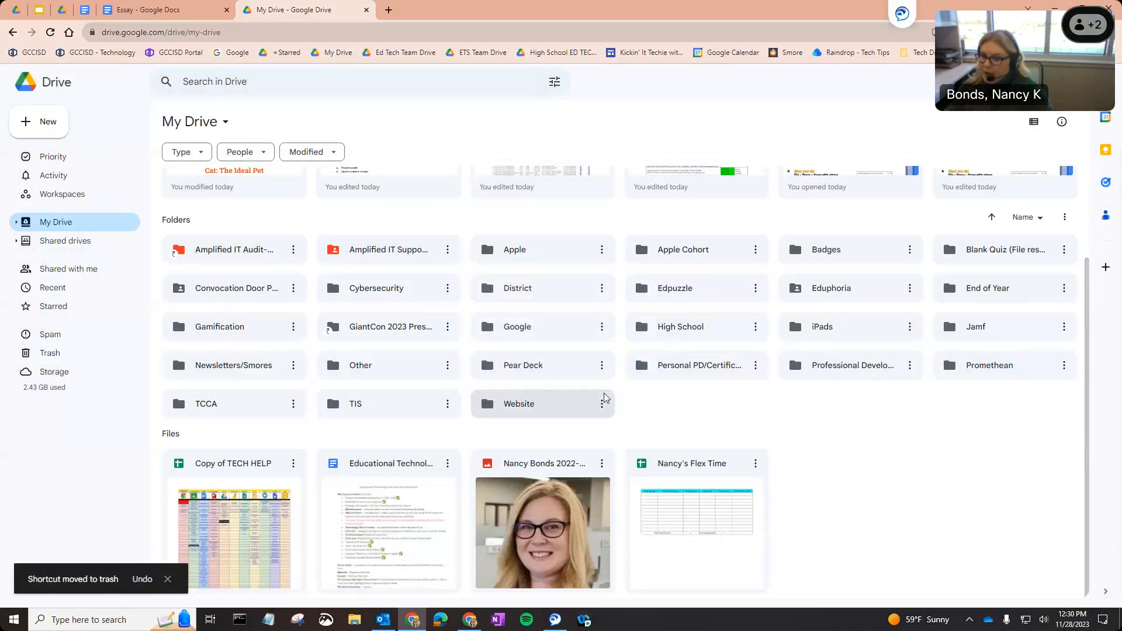
Reopen the Google folder, select the original Essay file and return to the document.
left_click(547, 331)
double_click(548, 331)
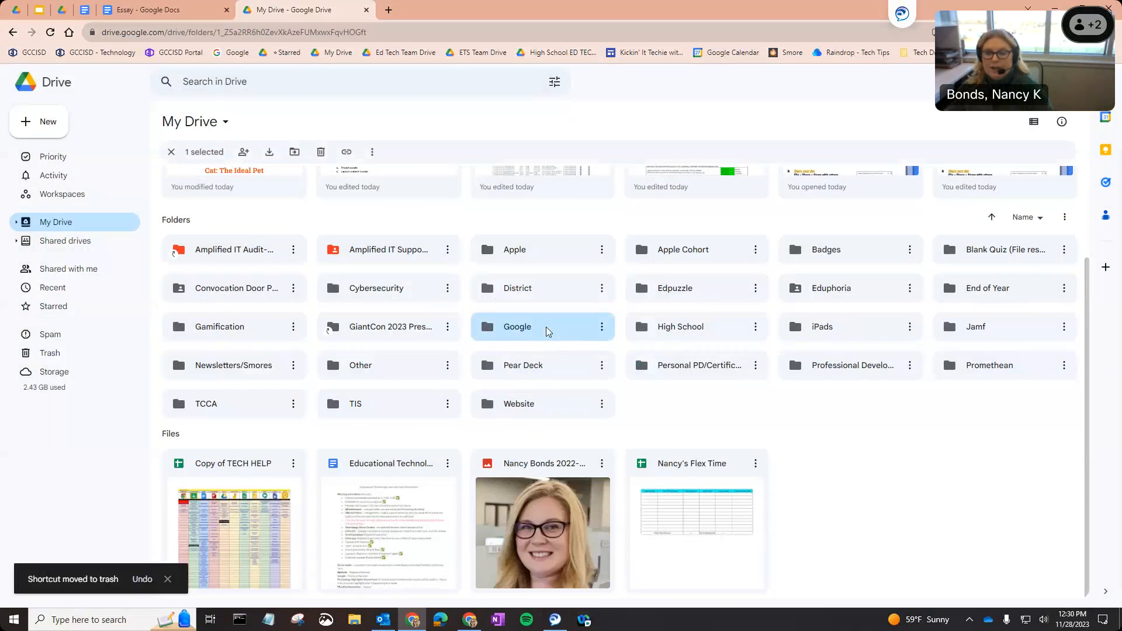
left_click(388, 336)
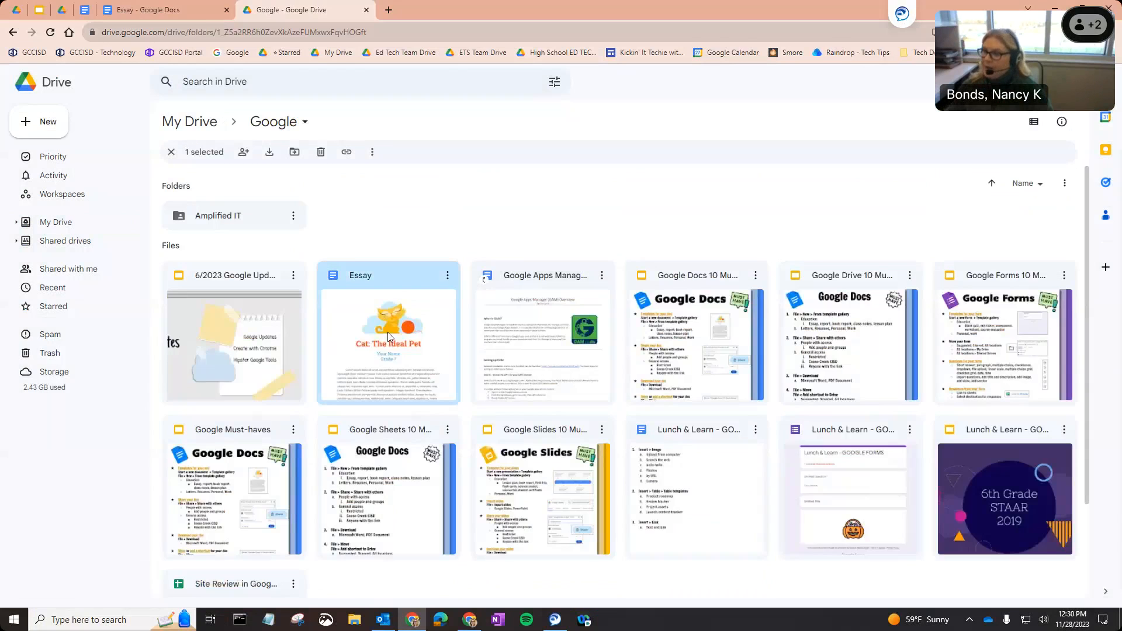
left_click(163, 5)
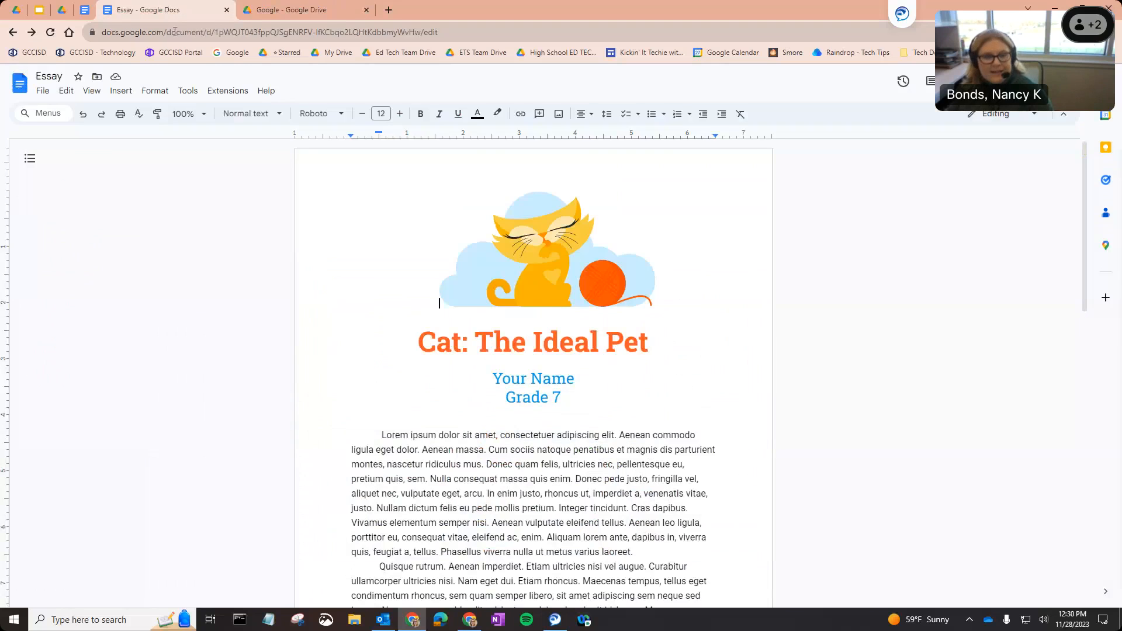
Open the full version history of the Lunch & Learn document from the File menu.
left_click(86, 9)
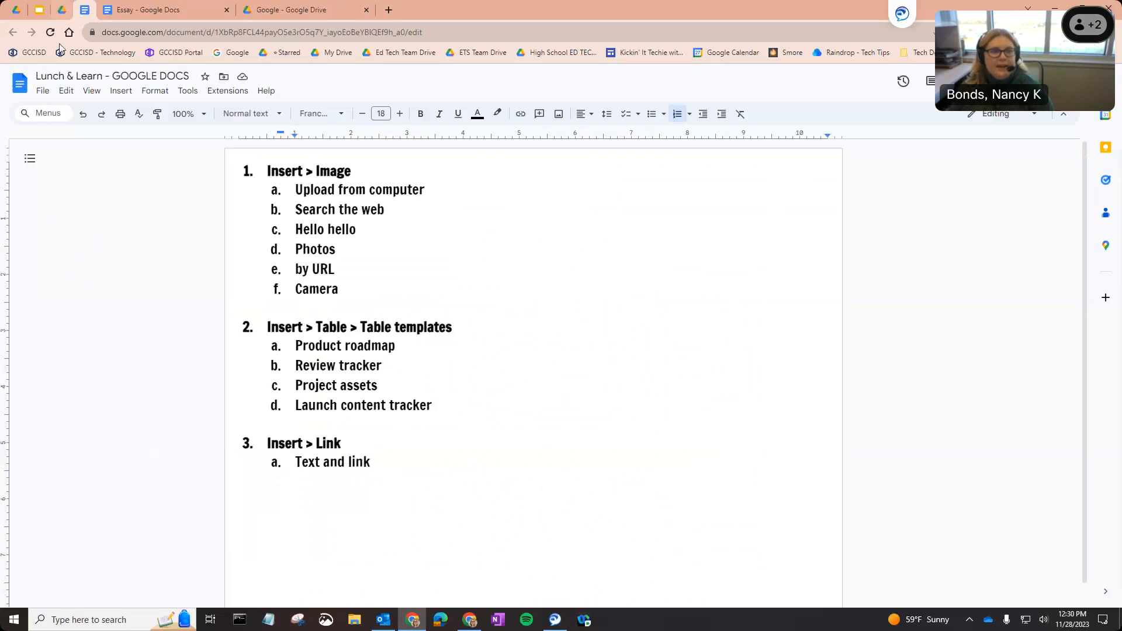
left_click(46, 92)
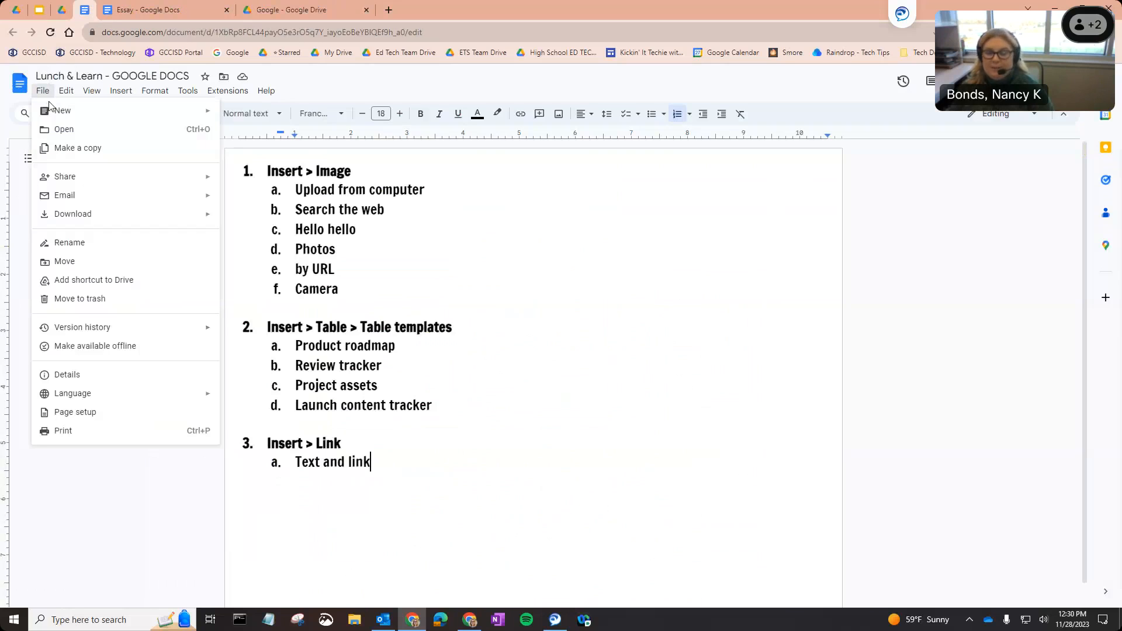
mouse_move(68, 119)
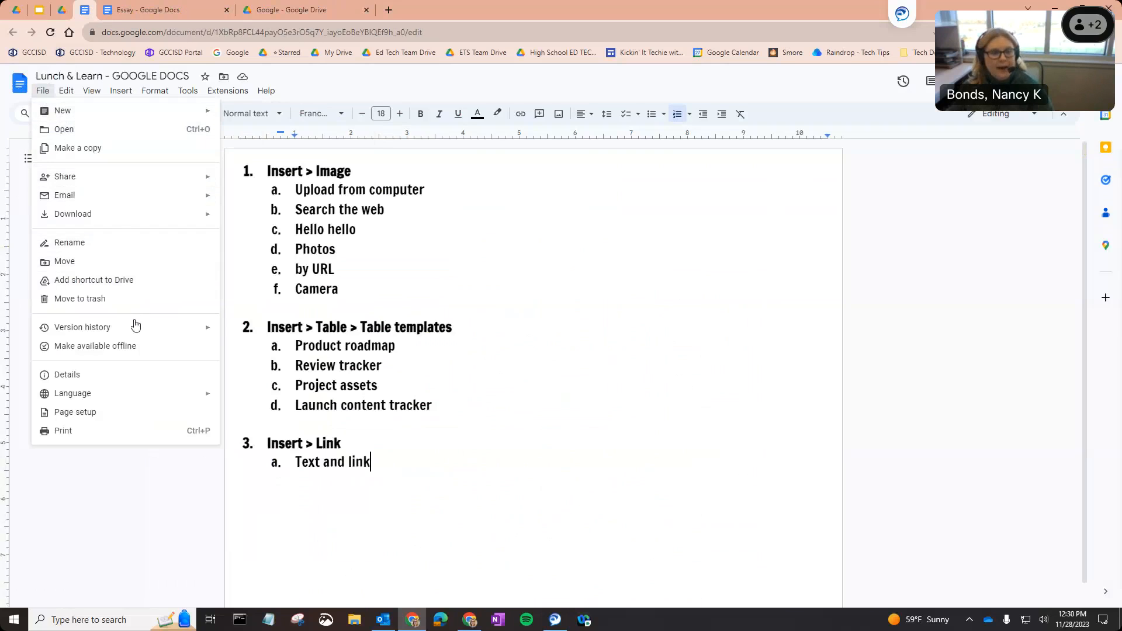
mouse_move(137, 334)
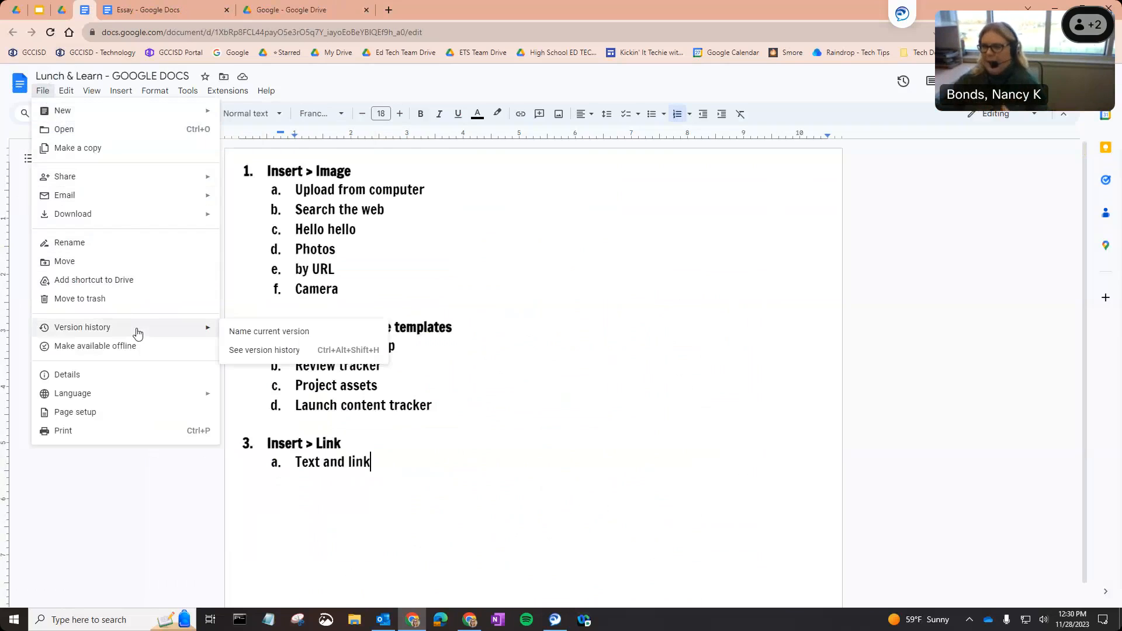
left_click(265, 350)
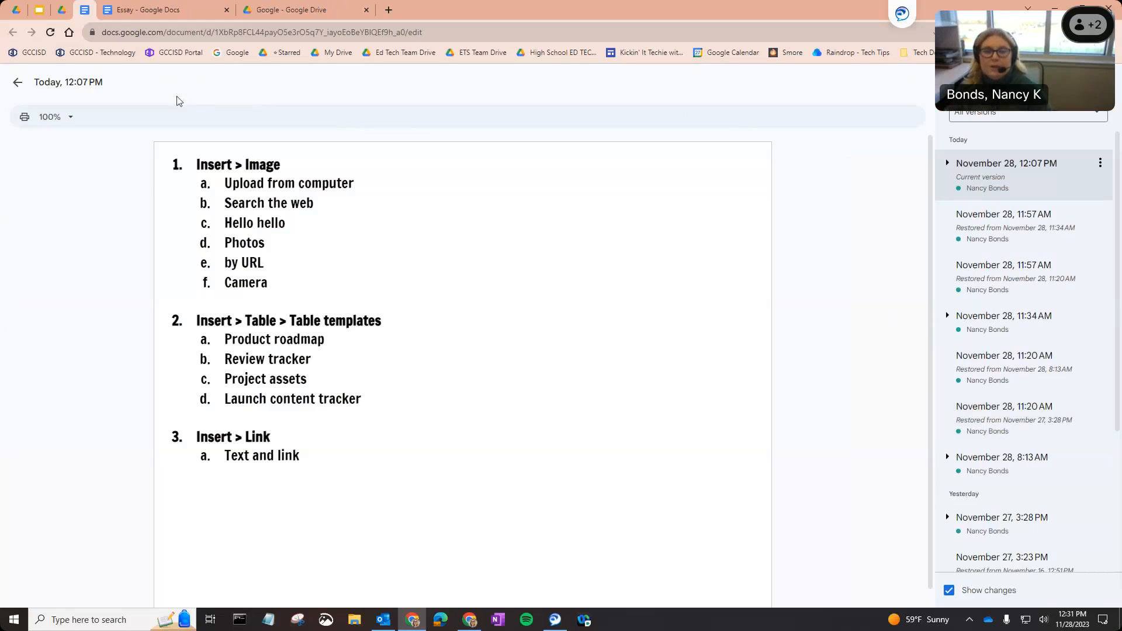
Preview the 11:57 AM and 11:34 AM versions, then restore the second 11:57 AM version.
left_click(1018, 233)
left_click(1029, 293)
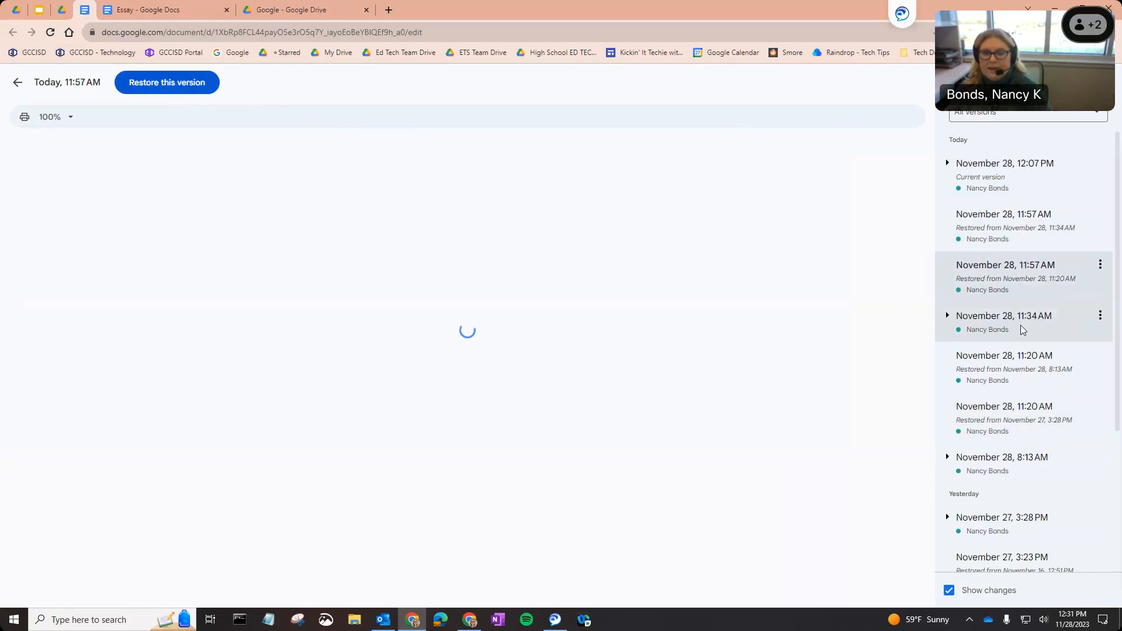
scroll(816, 402, "down", 3)
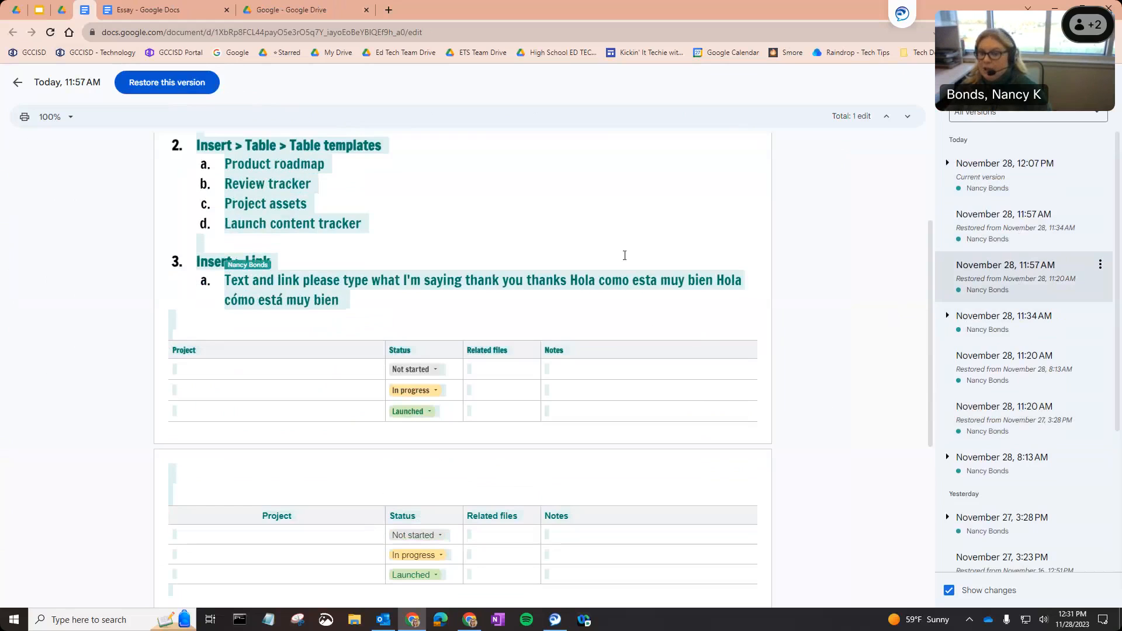
left_click(1035, 329)
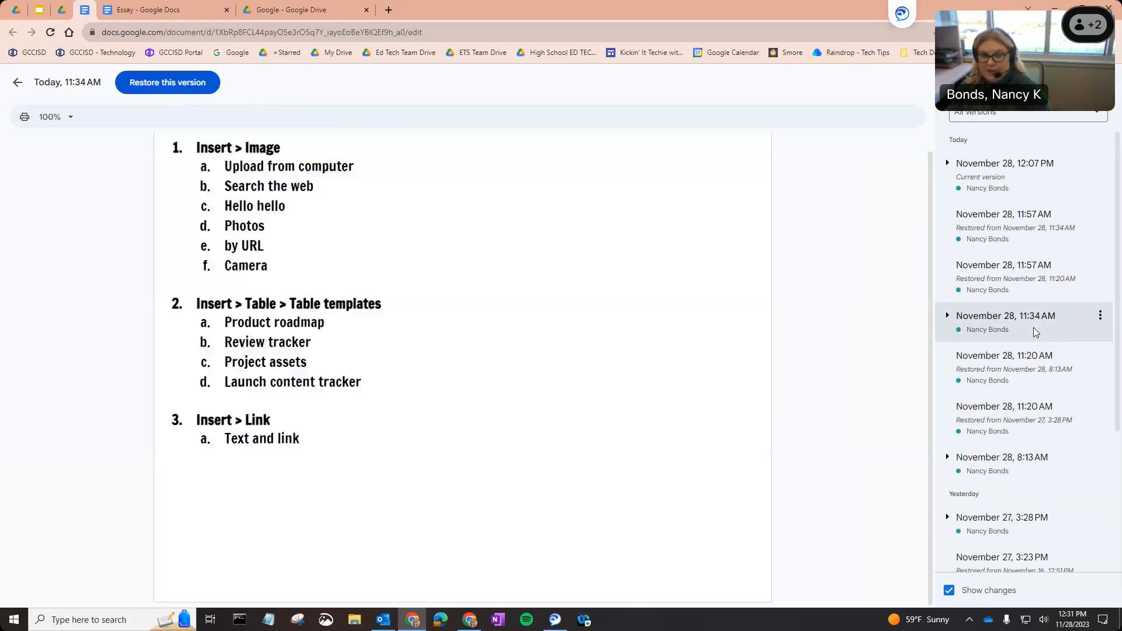
left_click(1013, 283)
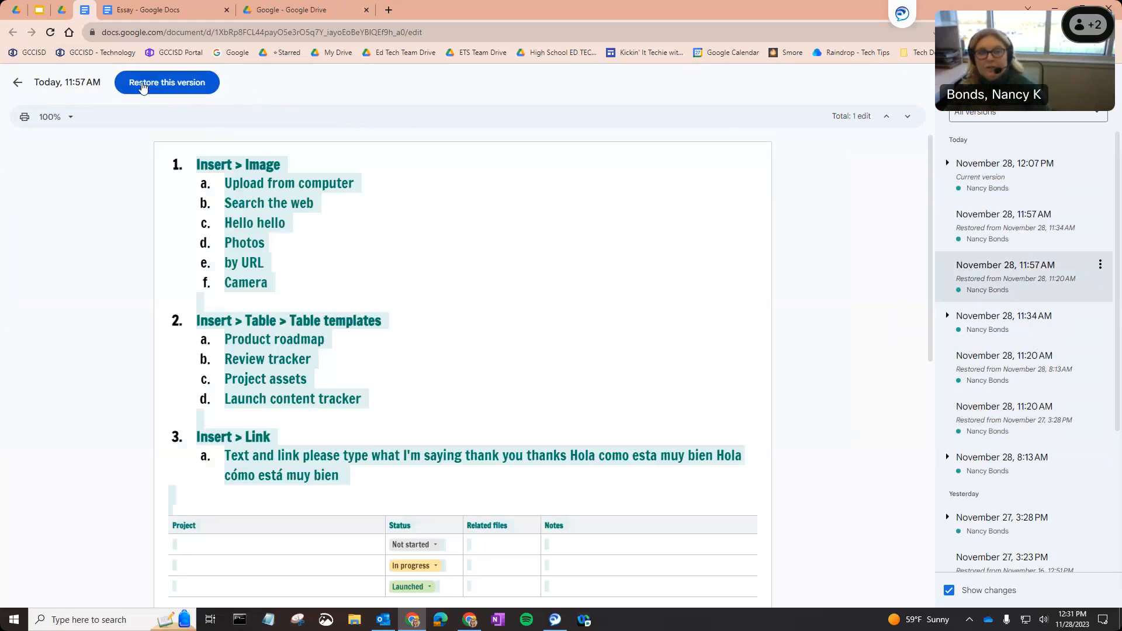
left_click(177, 86)
left_click(683, 370)
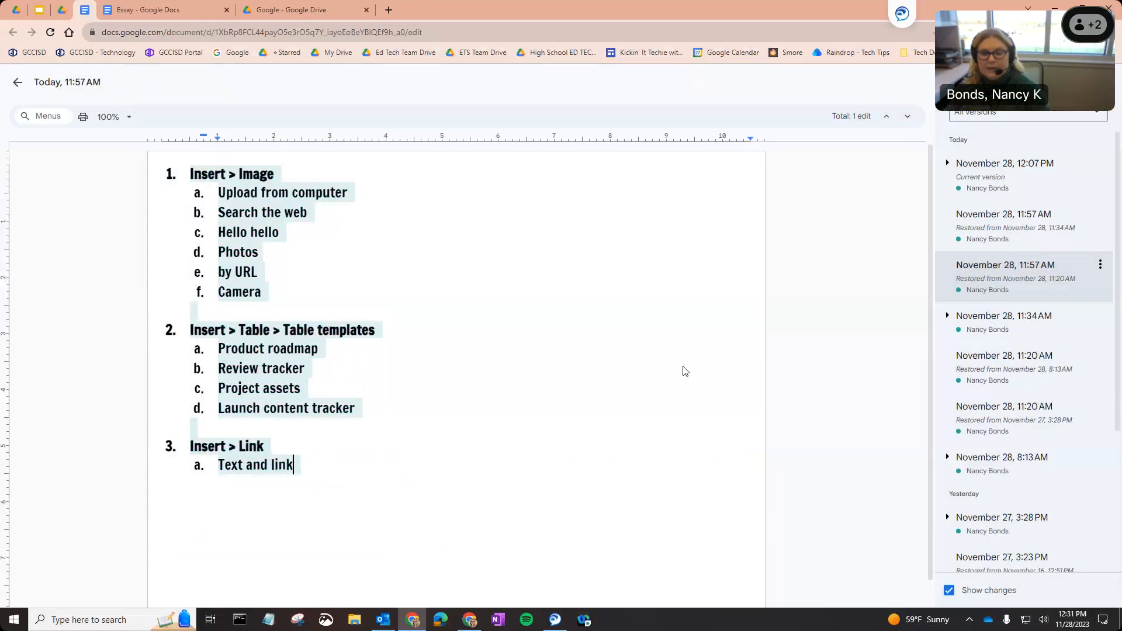
Reopen version history and restore the 12:07 PM version instead.
scroll(526, 483, "down", 1)
scroll(530, 488, "down", 5)
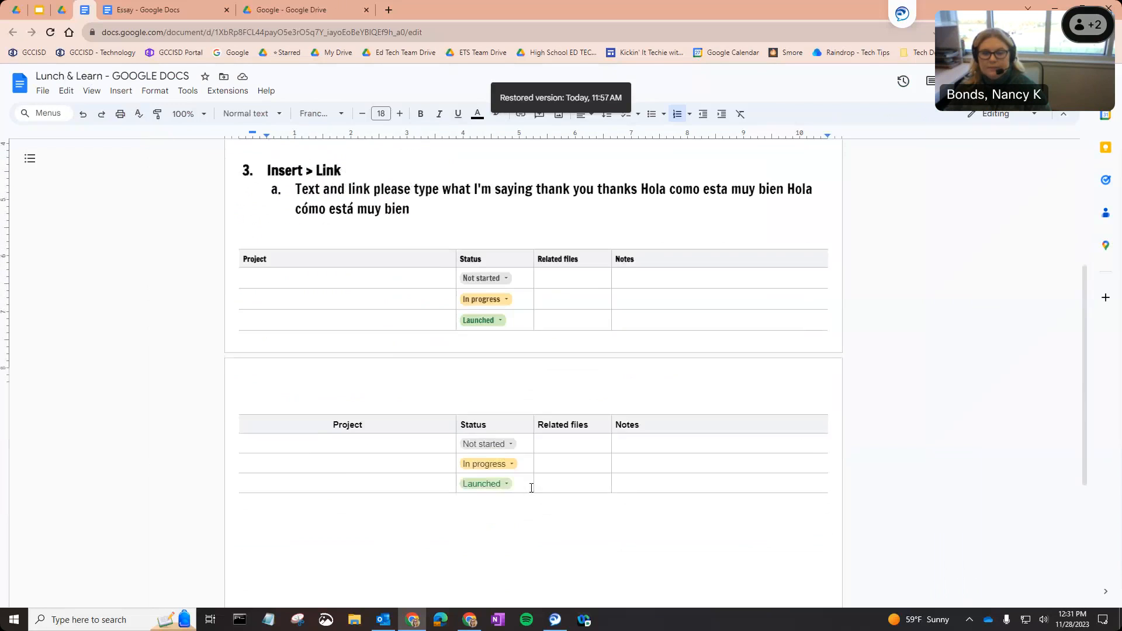
scroll(532, 488, "up", 5)
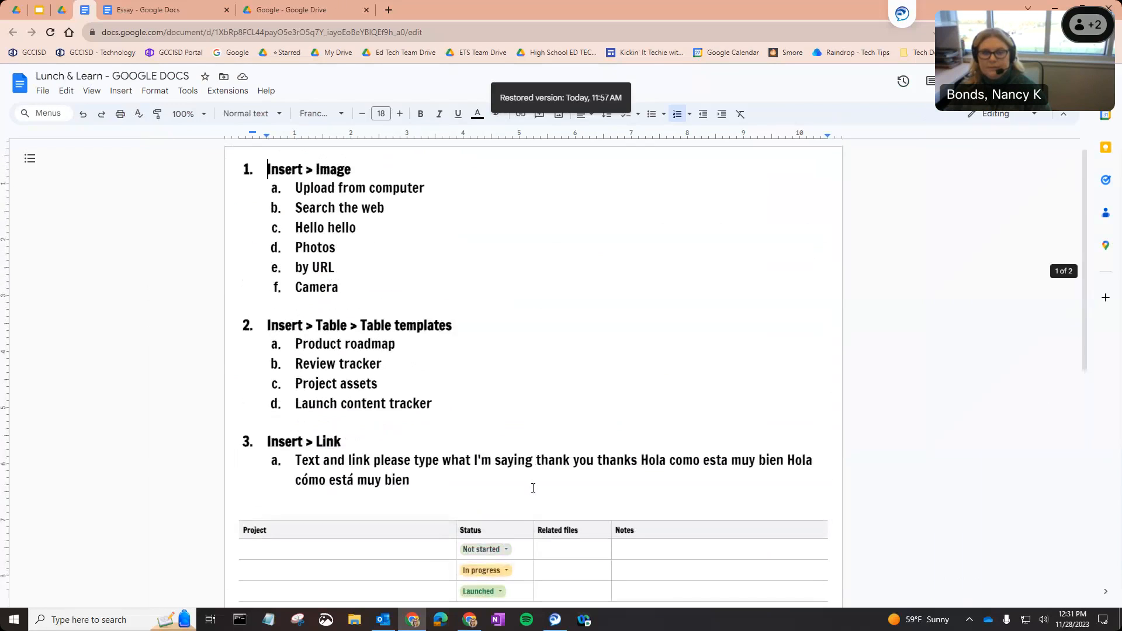
left_click(43, 91)
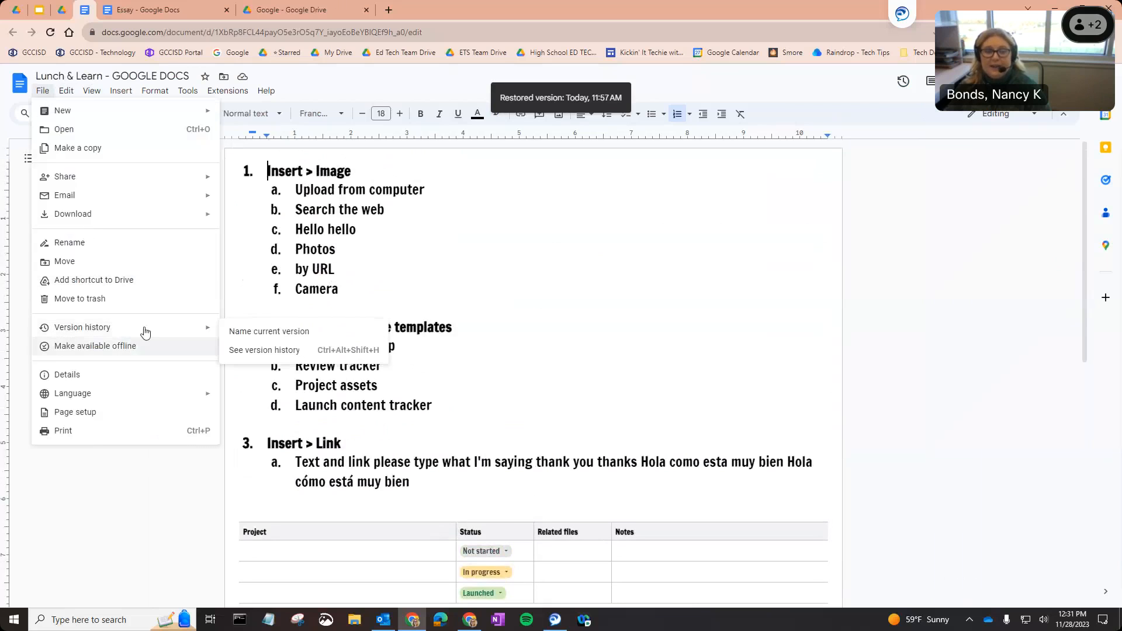
left_click(252, 351)
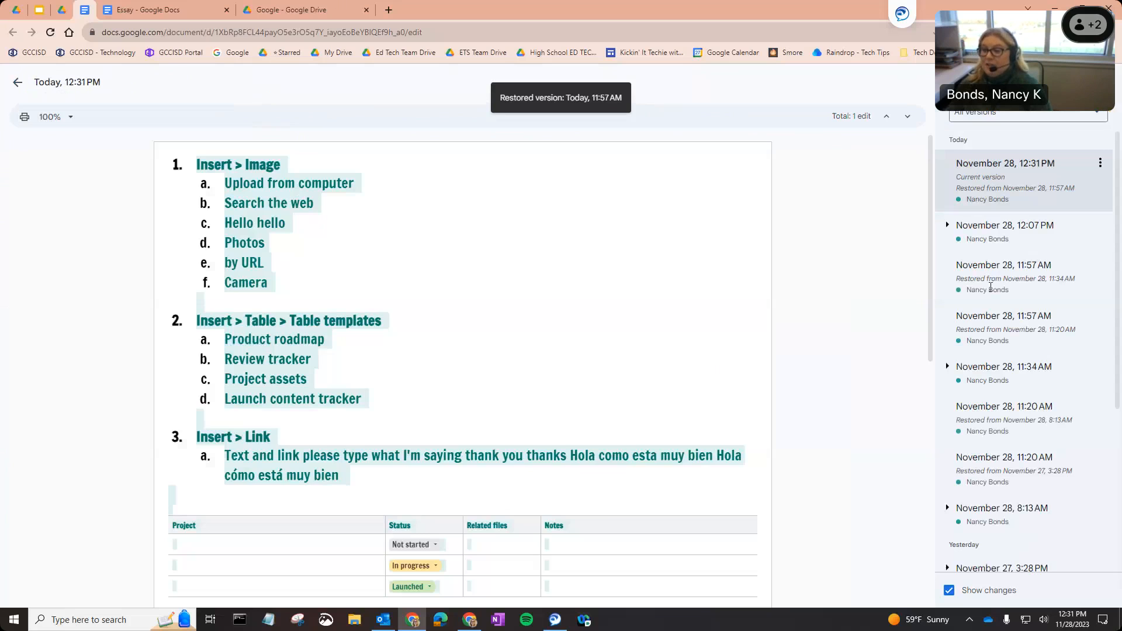
left_click(1015, 232)
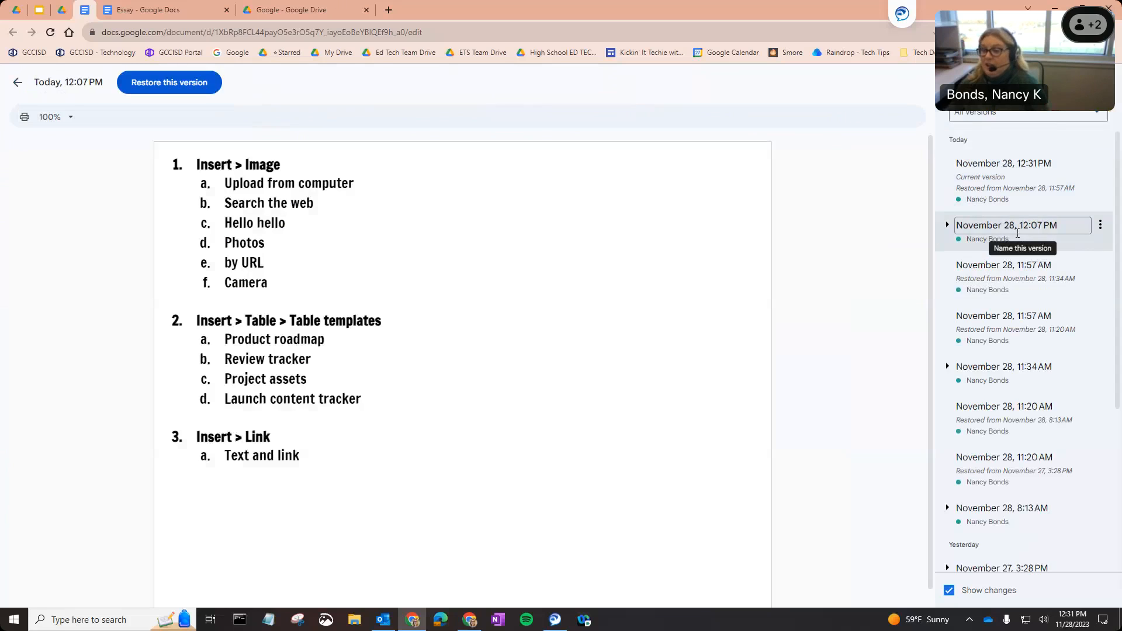
left_click(1100, 225)
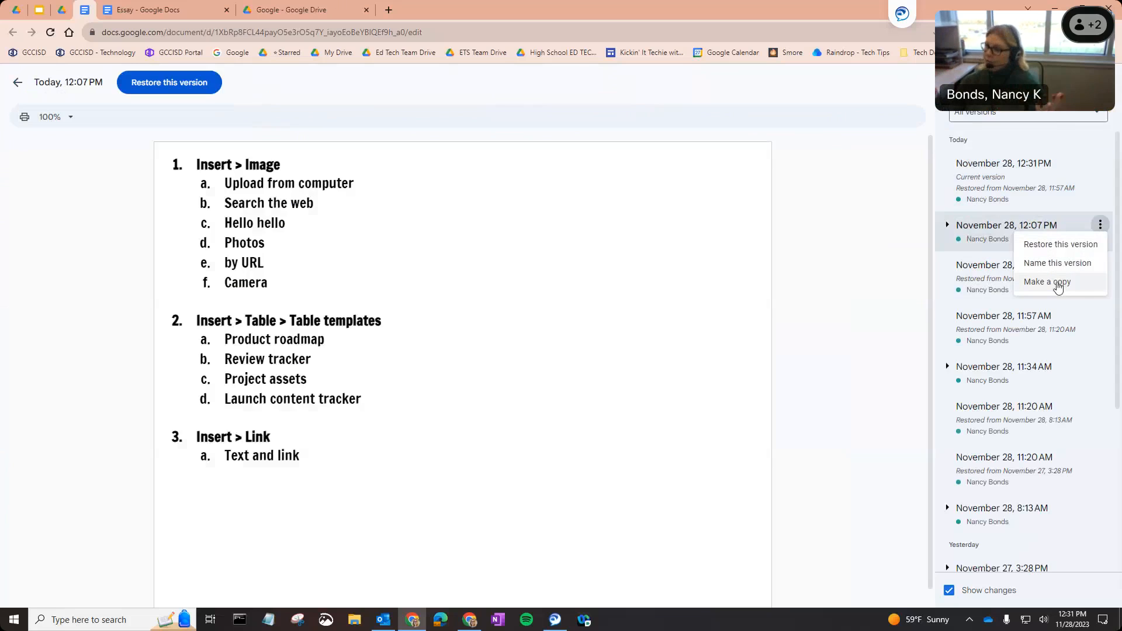
left_click(147, 90)
left_click(147, 88)
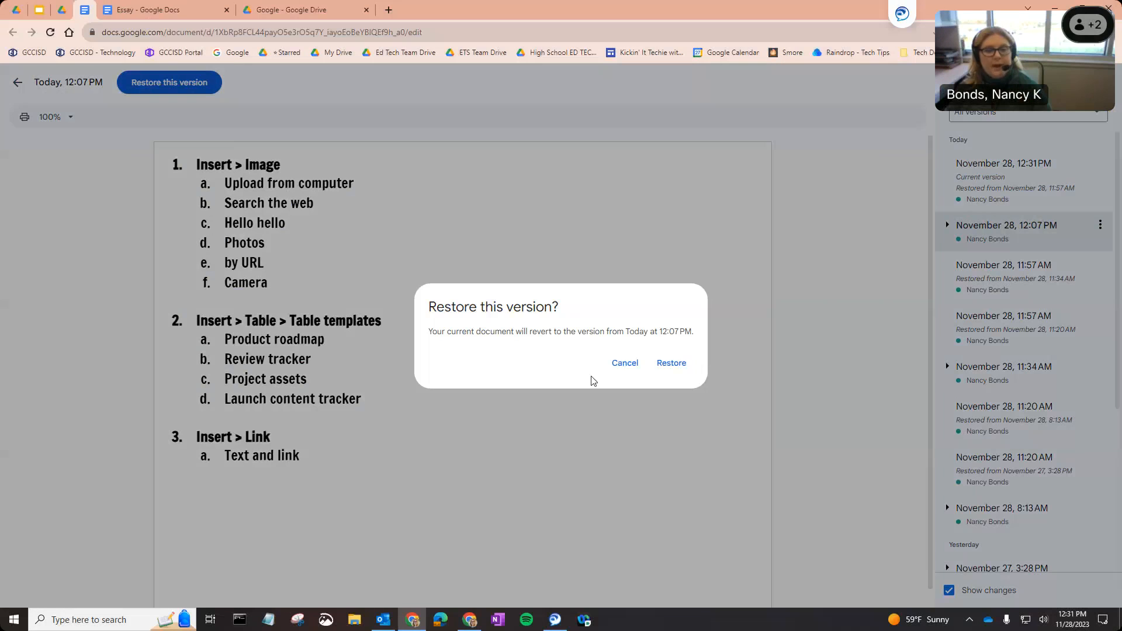
left_click(675, 365)
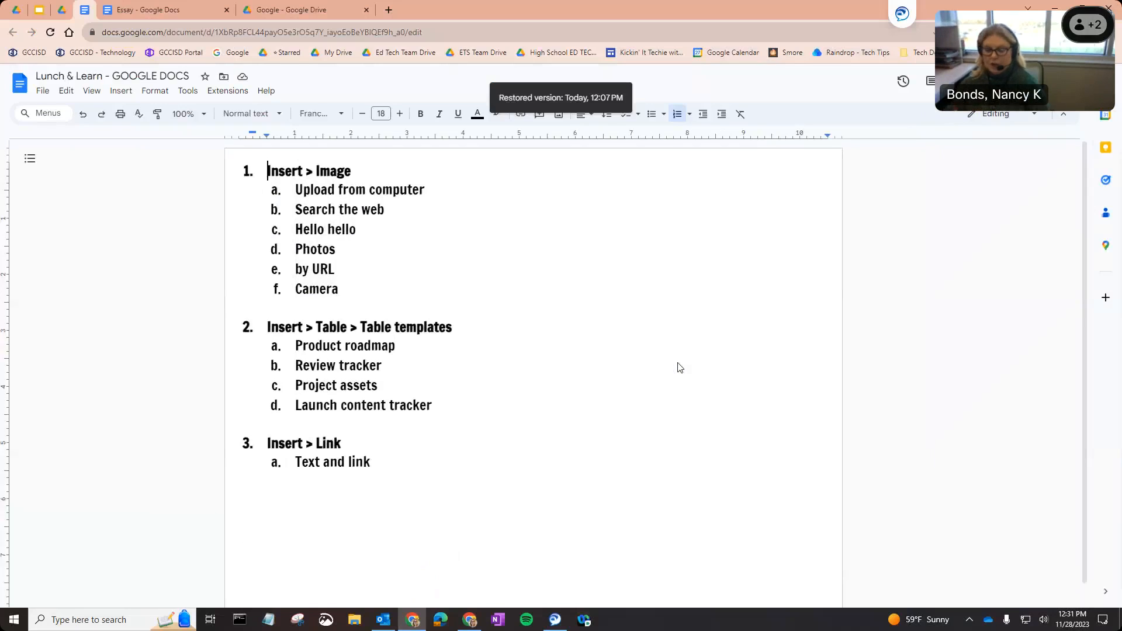
left_click(42, 93)
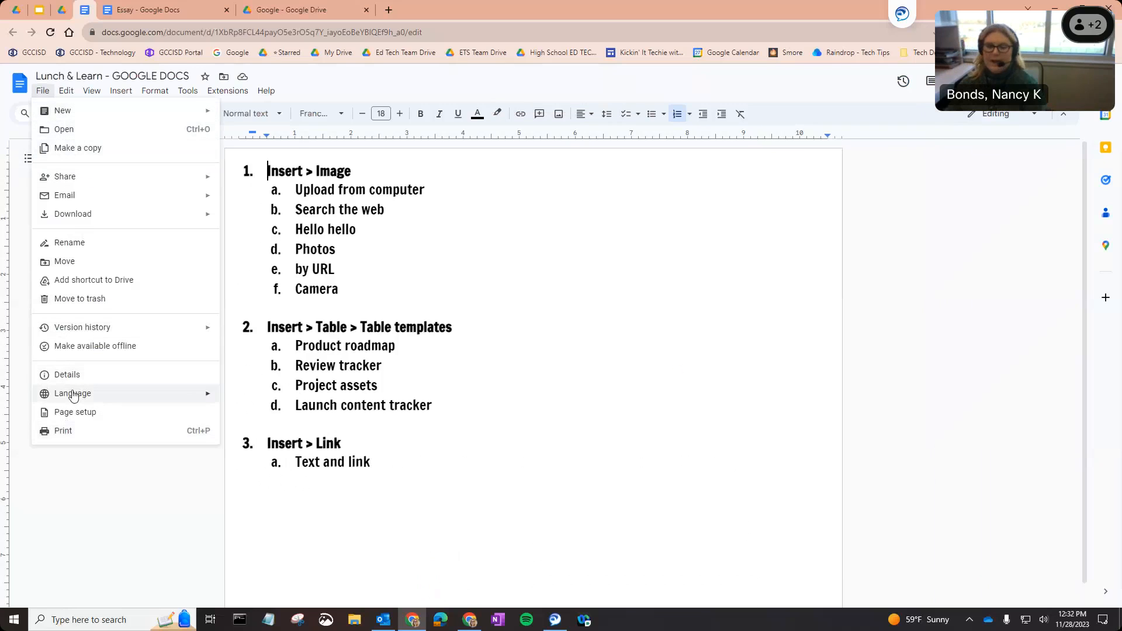
Browse the File menu, then show the Insert > Image submenu.
mouse_move(73, 396)
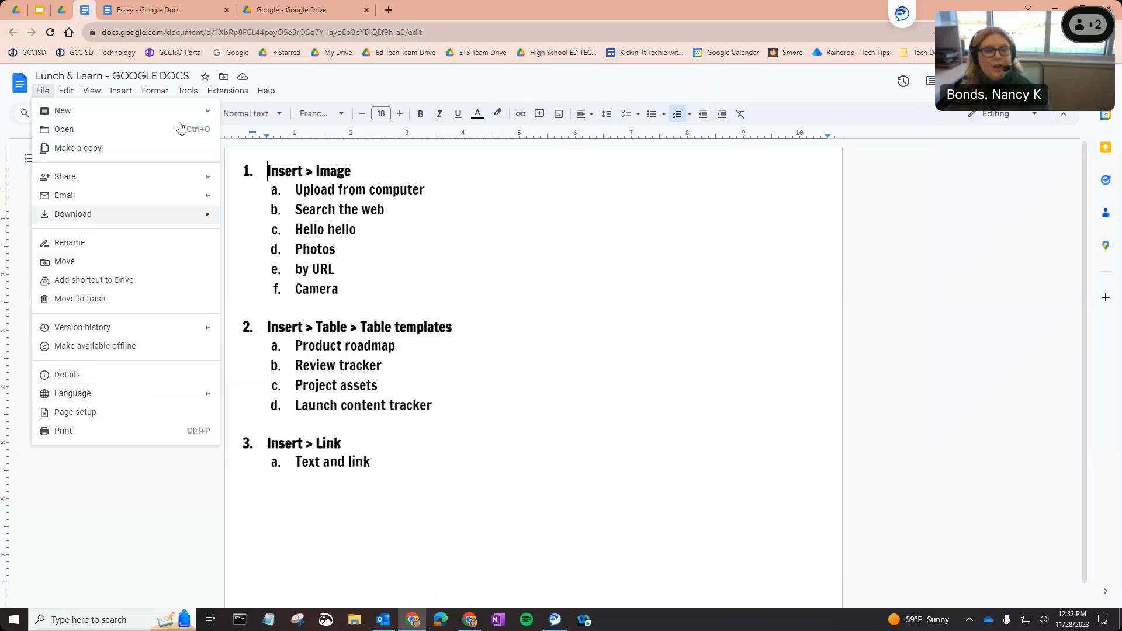
mouse_move(148, 104)
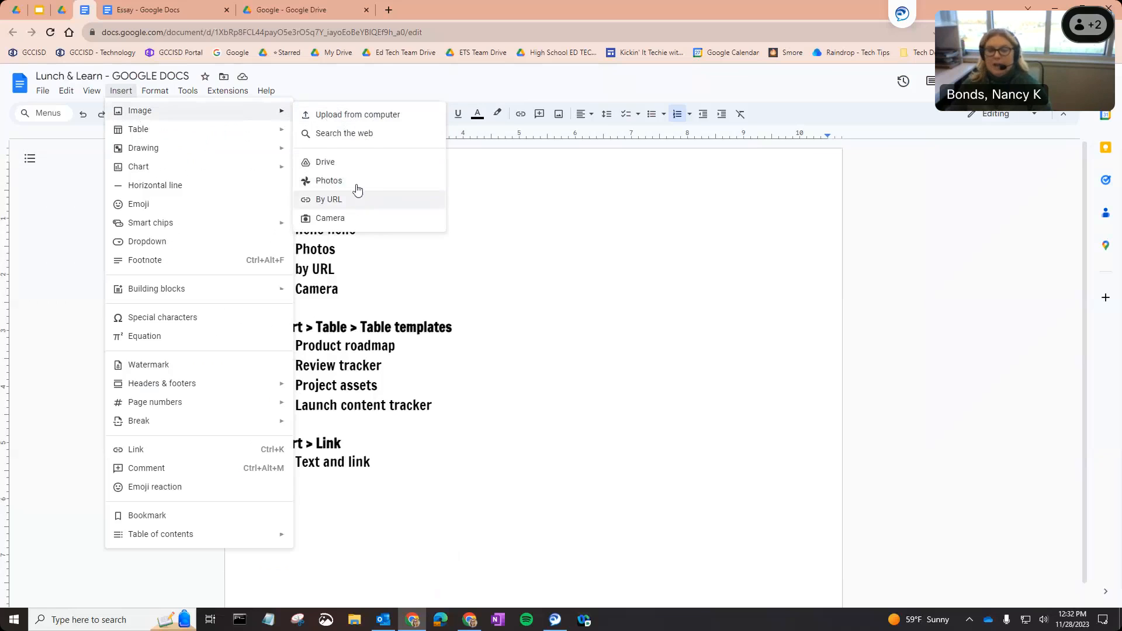
Clear the old 'cat' search in the web image search panel and close it.
left_click(344, 134)
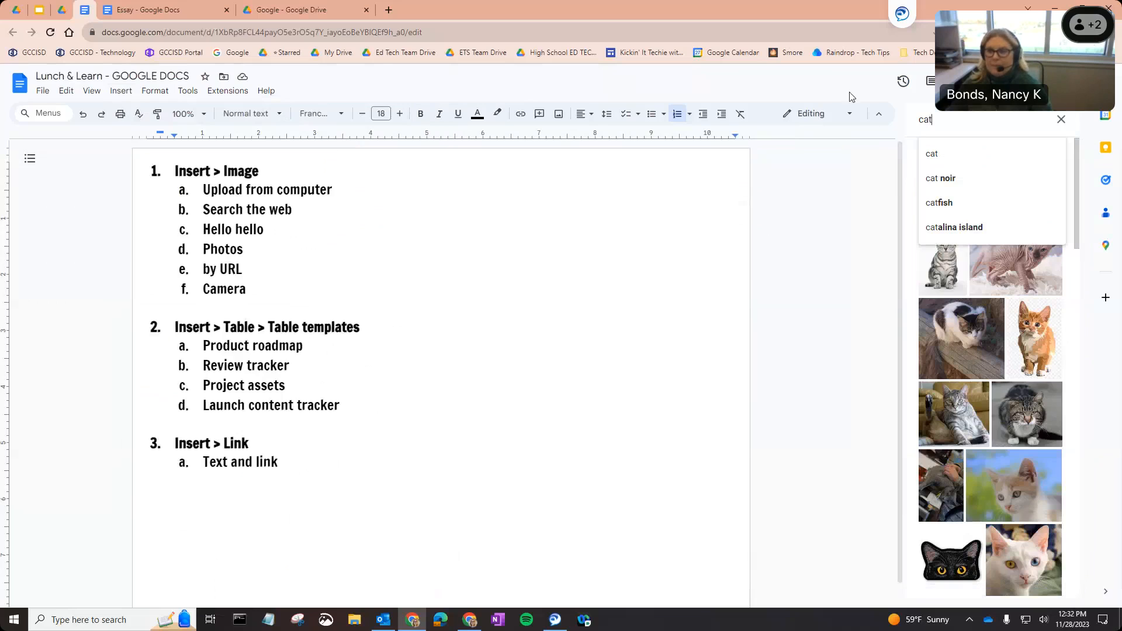
double_click(925, 124)
key("BackSpace")
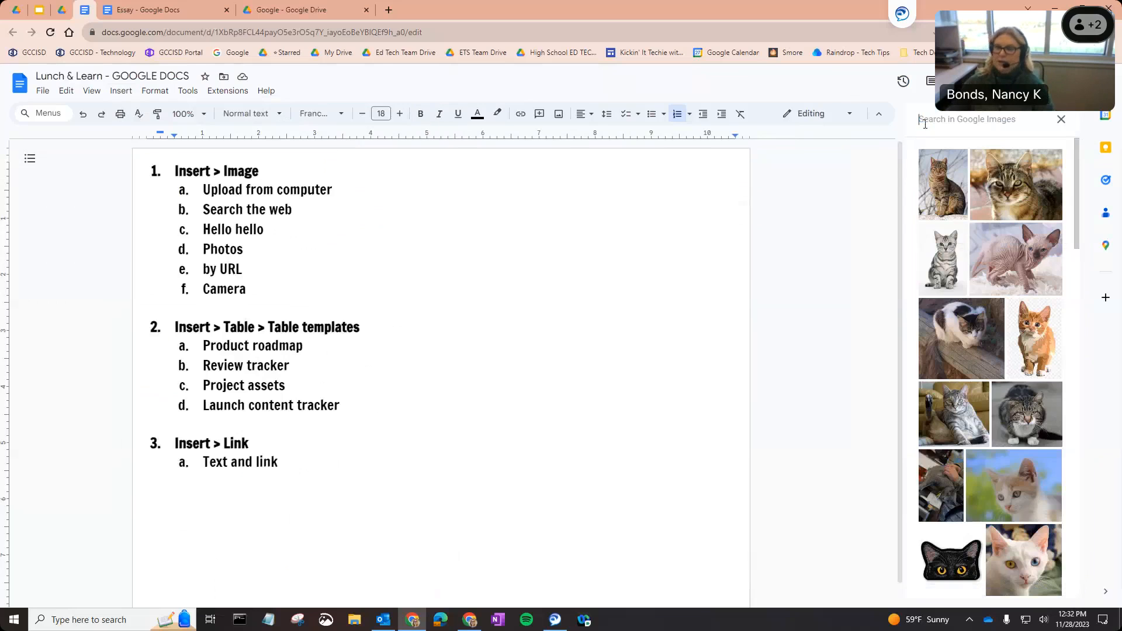
left_click(1062, 119)
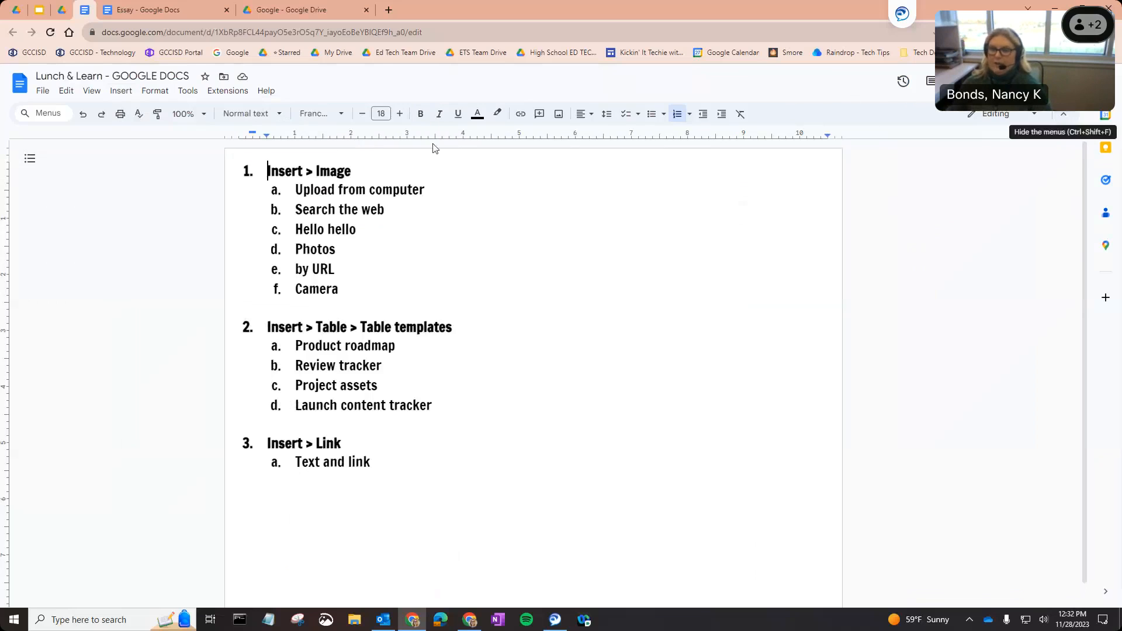
Search the web for 'dog' images and insert the two-puppies photo.
left_click(121, 90)
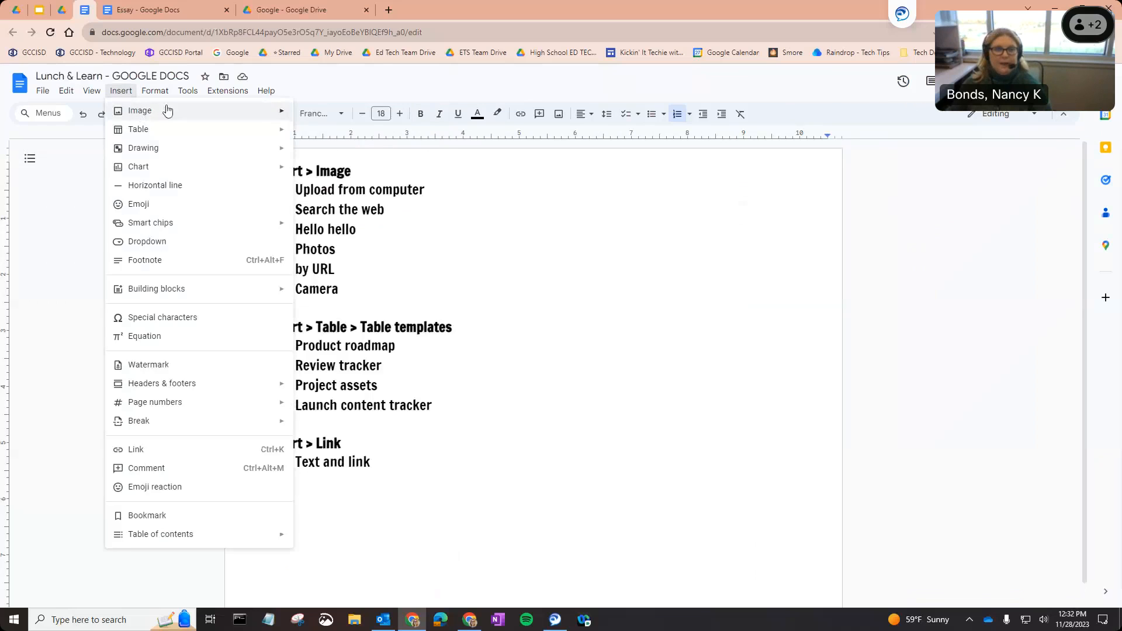
left_click(327, 132)
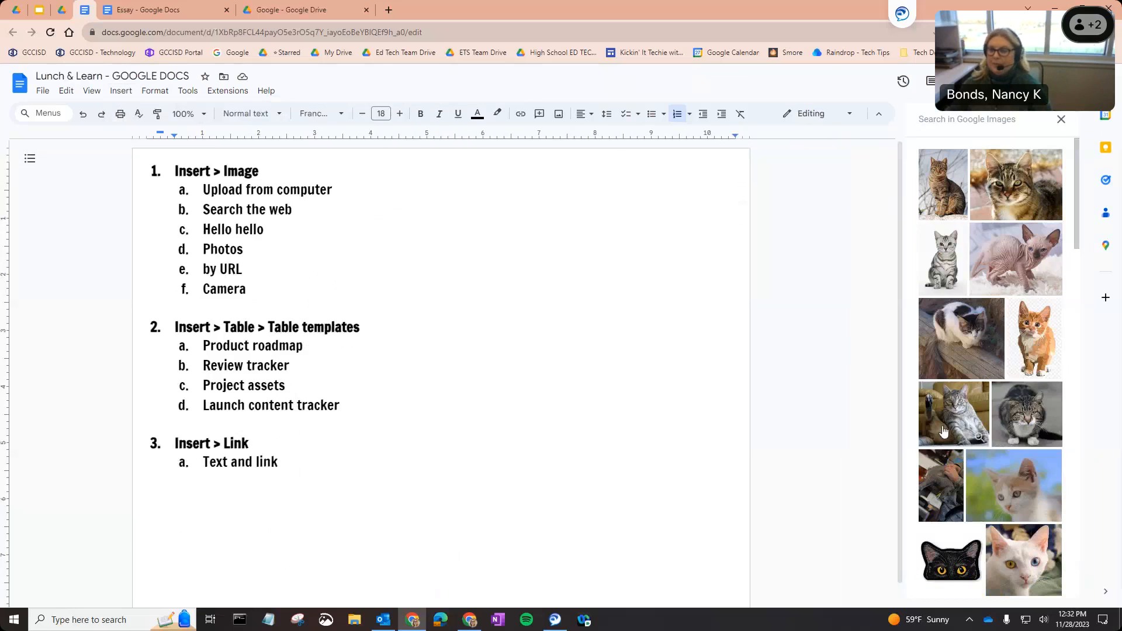
scroll(944, 431, "down", 10)
scroll(943, 432, "up", 10)
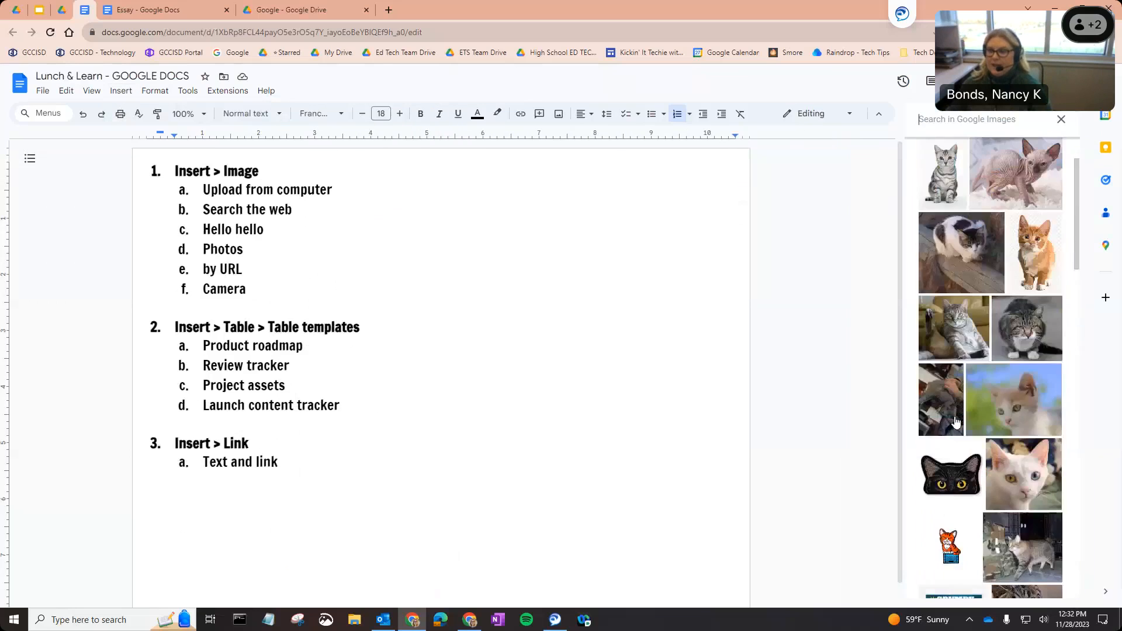
left_click(952, 119)
type("dog")
key("Return")
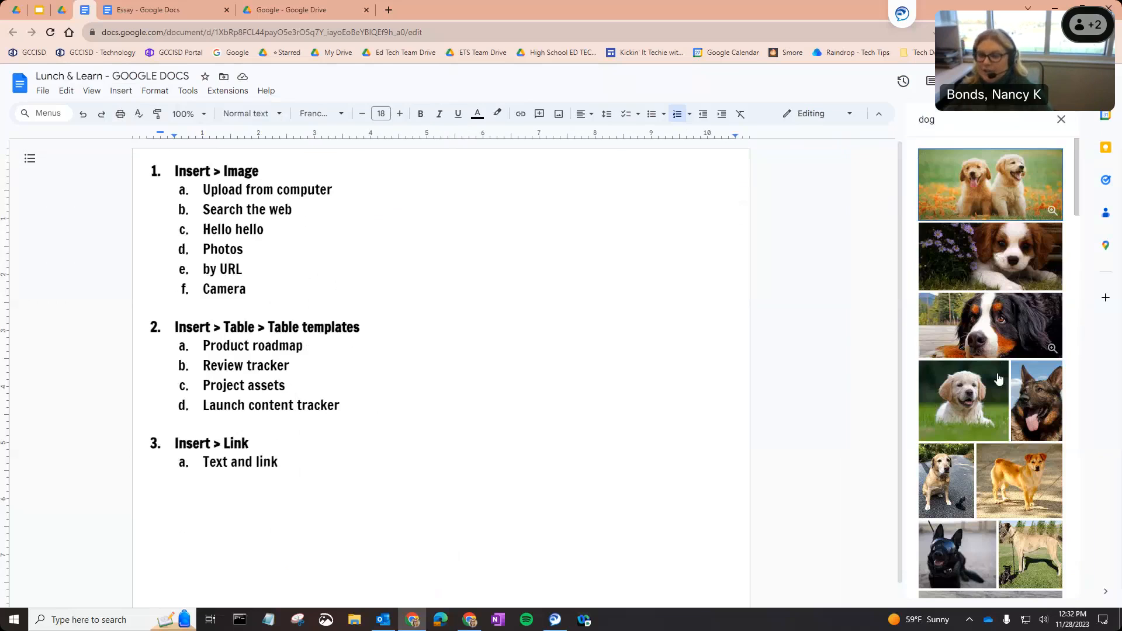
left_click(987, 207)
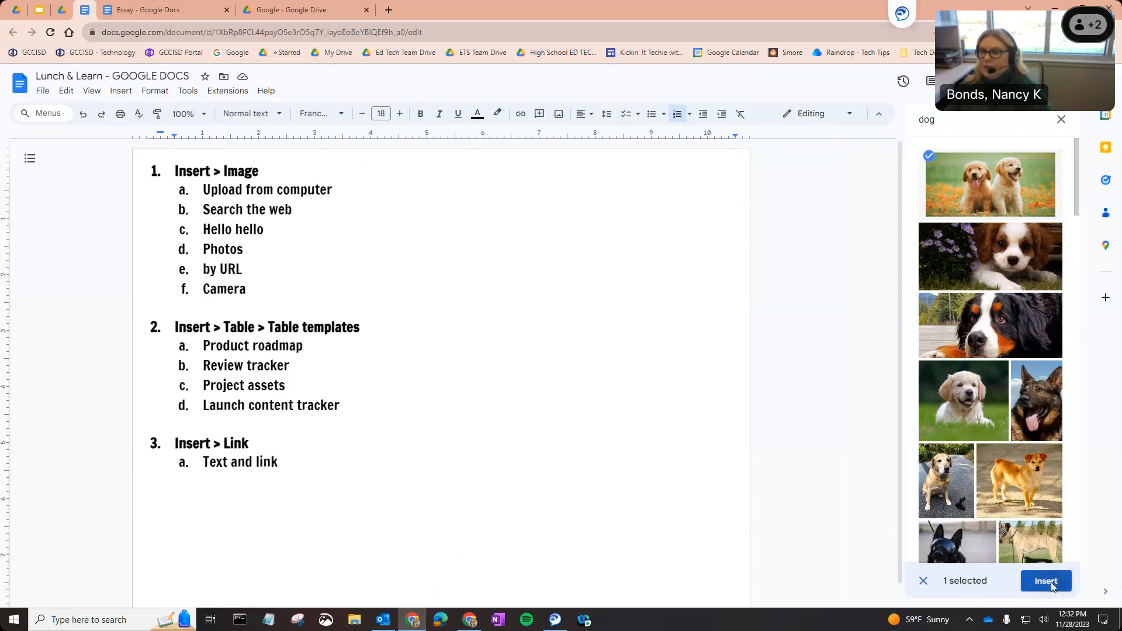
left_click(1045, 582)
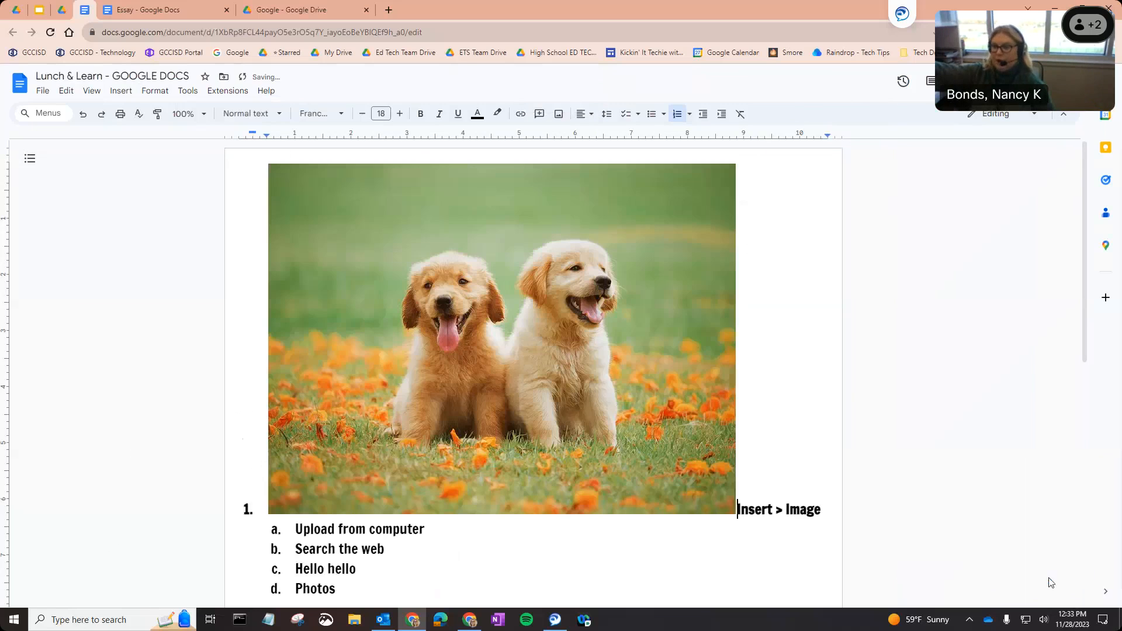
Resize the puppy photo smaller in its image options, then delete it from the document.
left_click(488, 309)
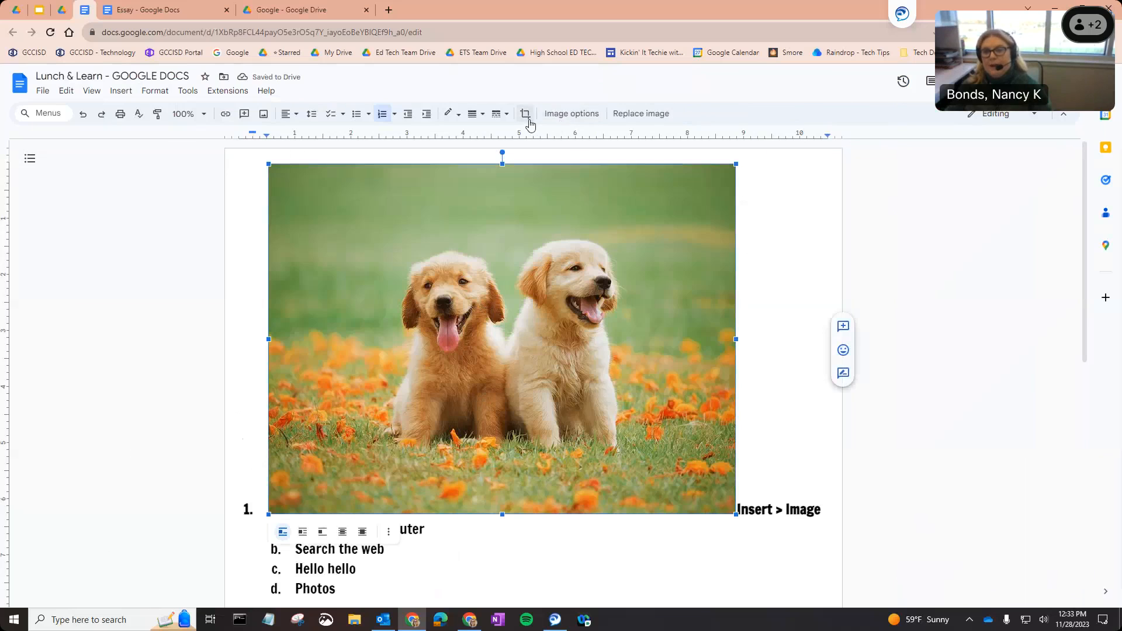
left_click(560, 114)
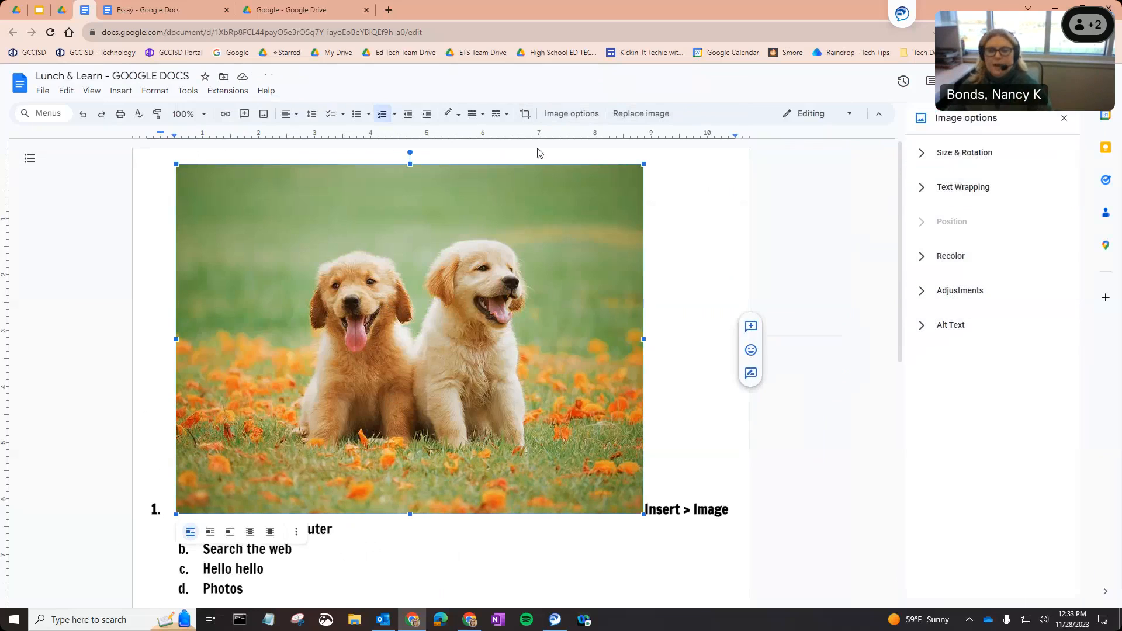
left_click_drag(643, 514, 566, 392)
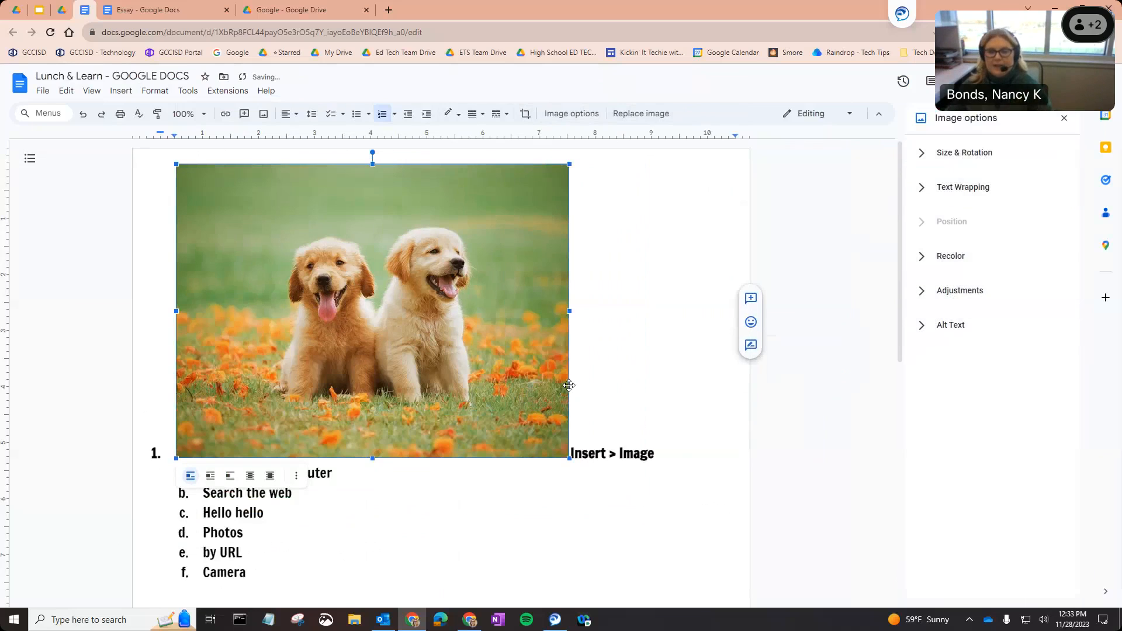
left_click(641, 114)
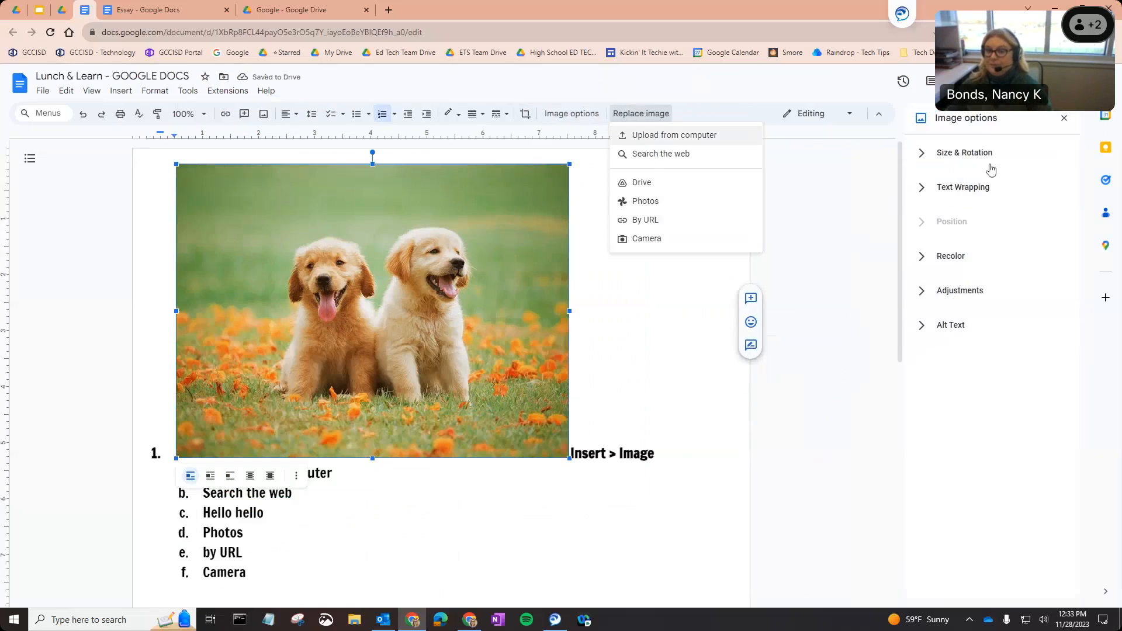
left_click(1065, 118)
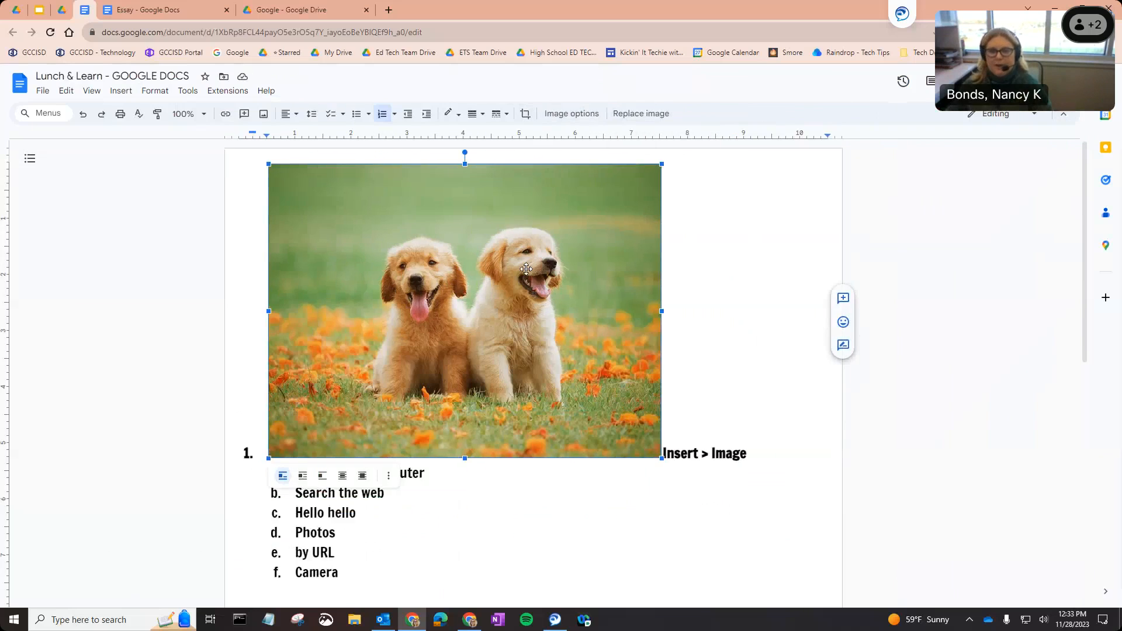
key("Delete")
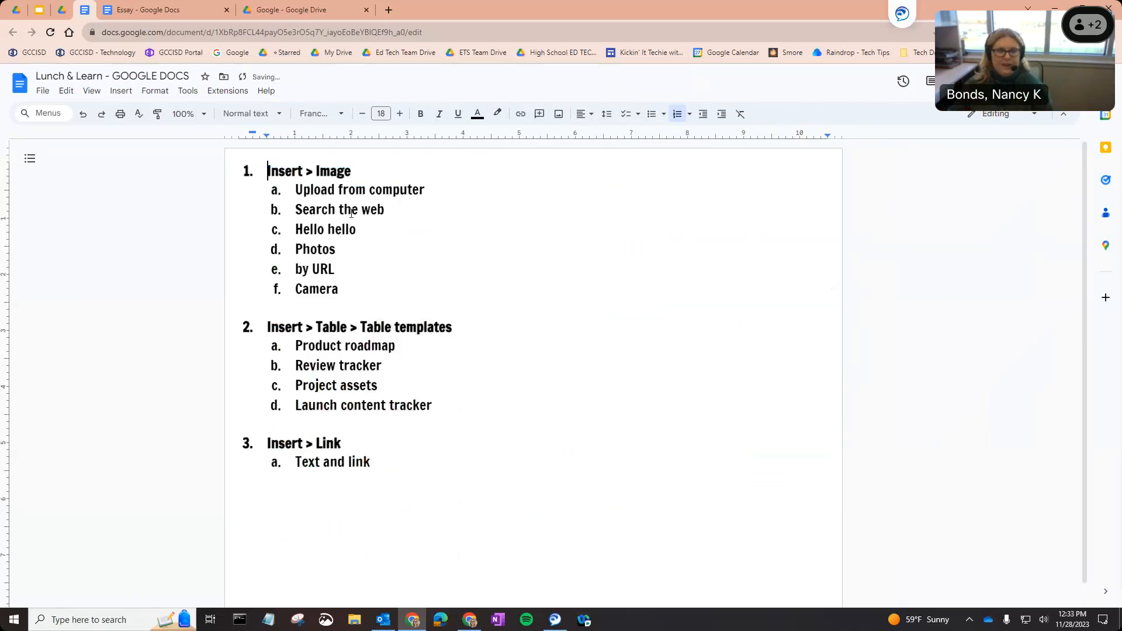
Insert the Product roadmap table template from Insert > Table > Table templates.
left_click(123, 92)
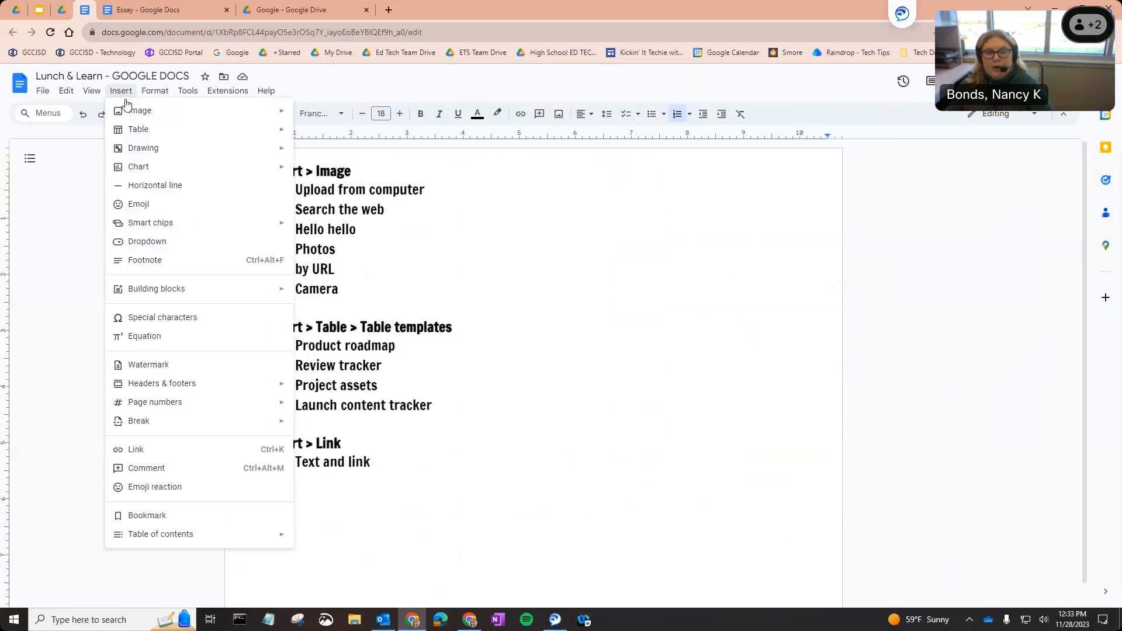
mouse_move(140, 131)
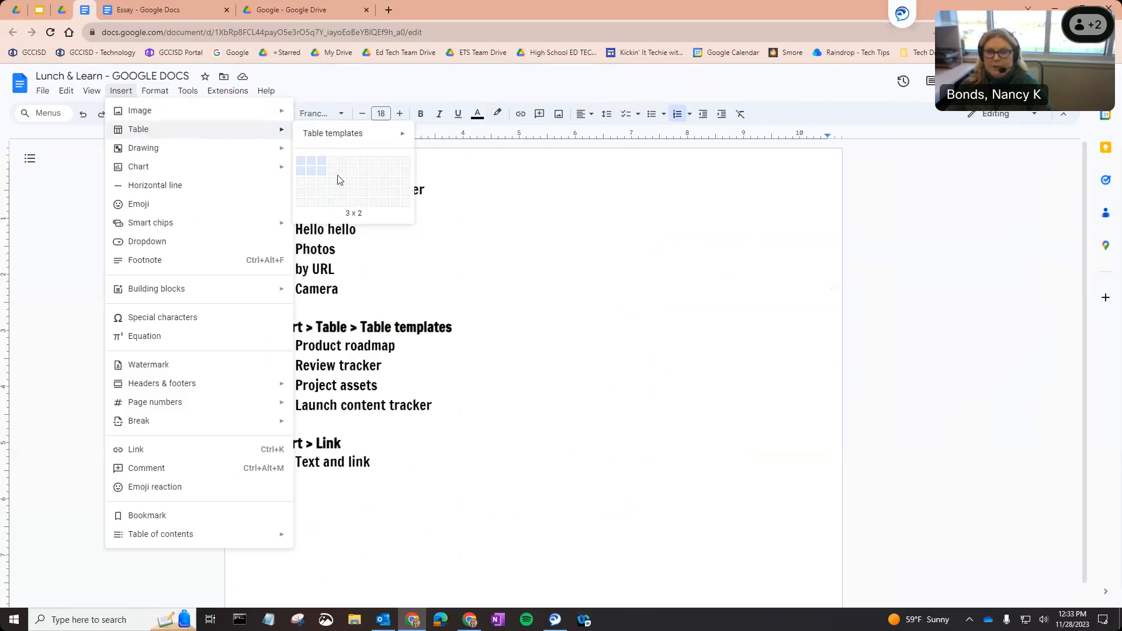
mouse_move(344, 146)
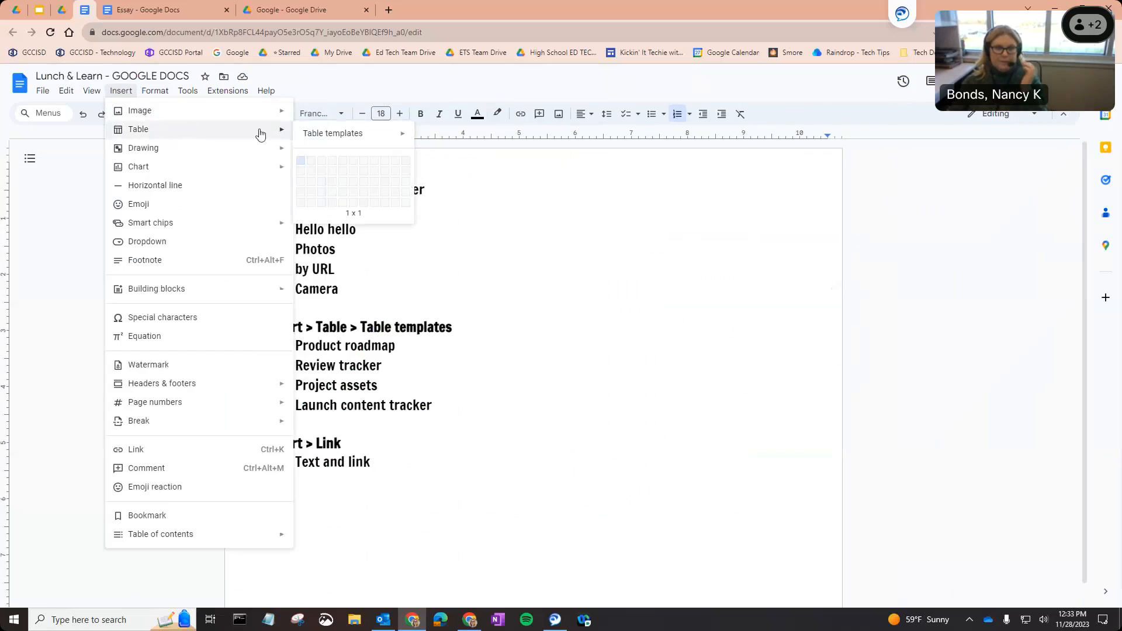
mouse_move(386, 136)
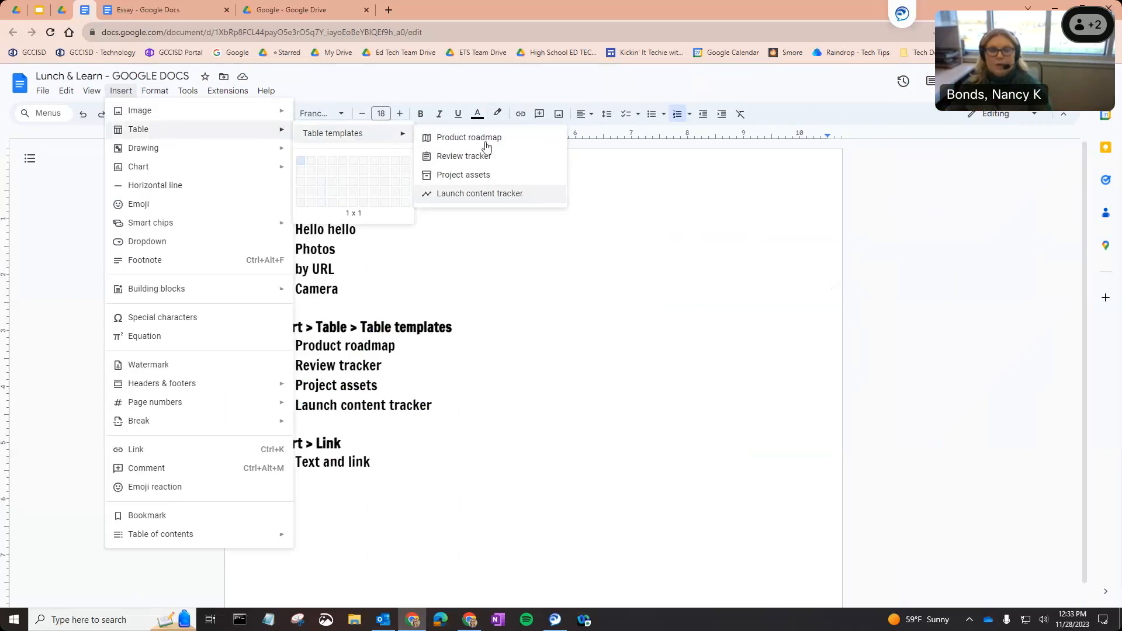
left_click(465, 139)
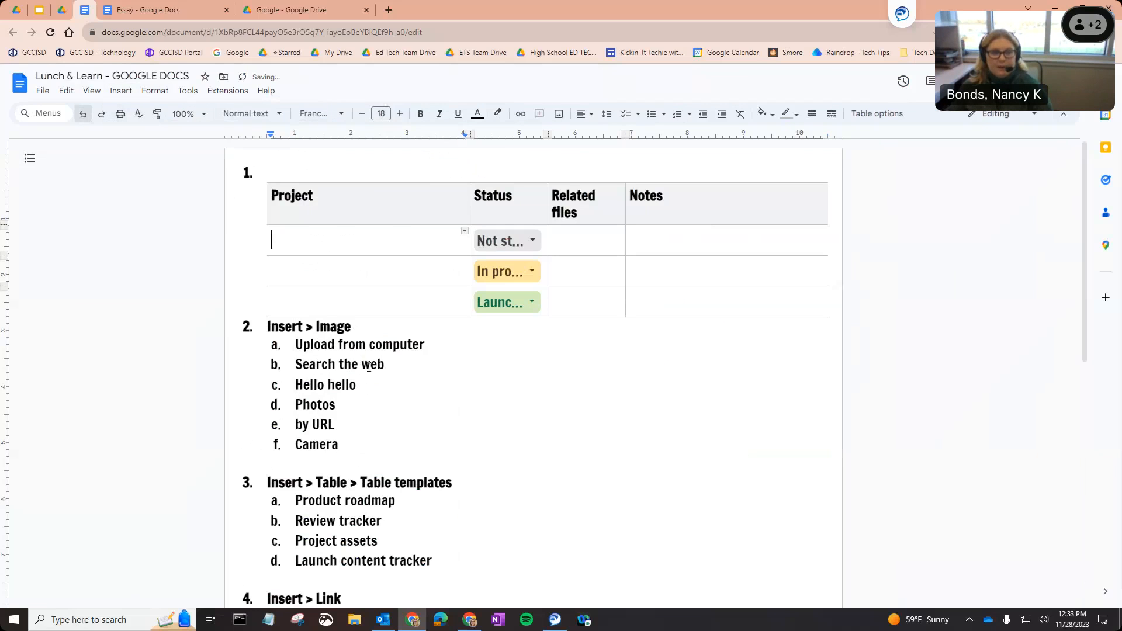
Undo the misplaced table and re-insert the Product roadmap table on a new line below the list.
left_click(83, 114)
left_click(390, 437)
key("Return")
key("Return")
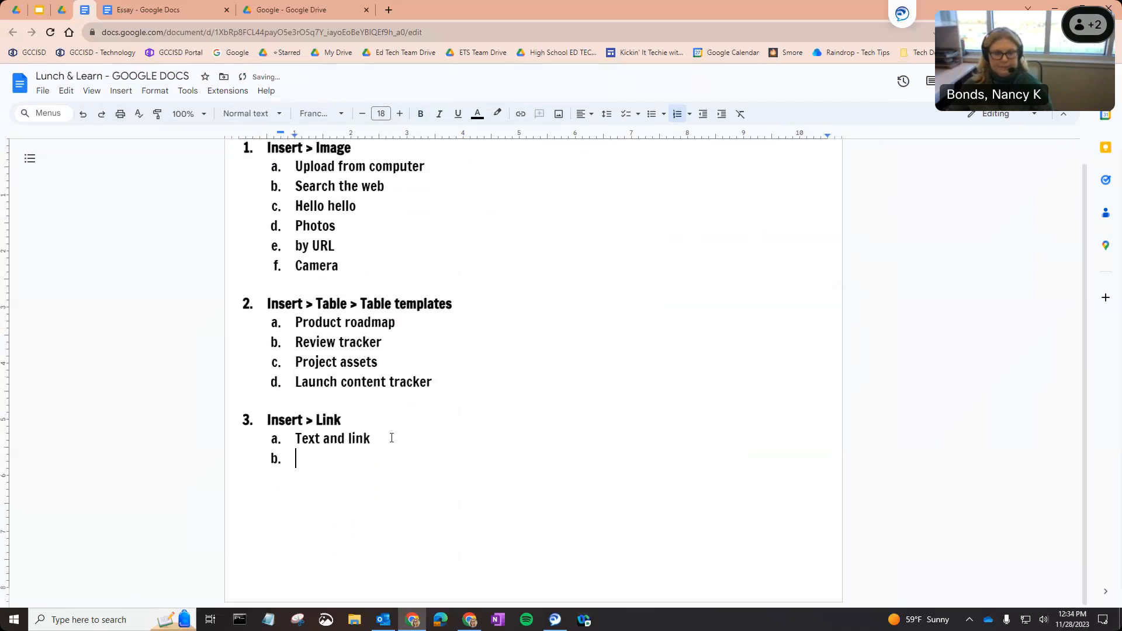
left_click(121, 91)
mouse_move(222, 129)
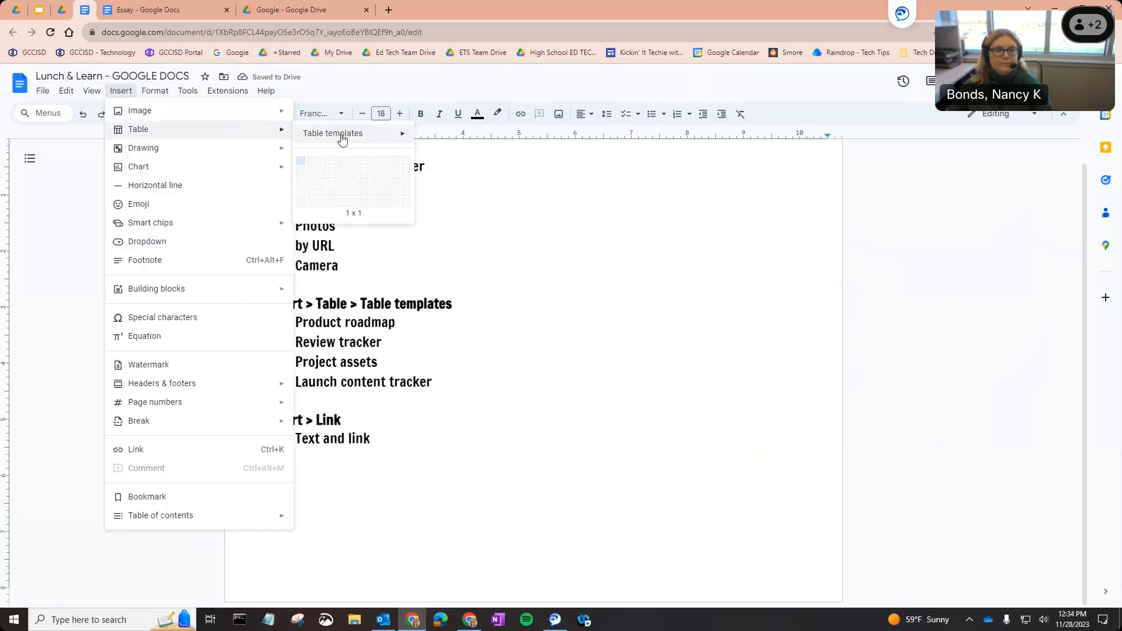
left_click(445, 136)
scroll(476, 377, "down", 4)
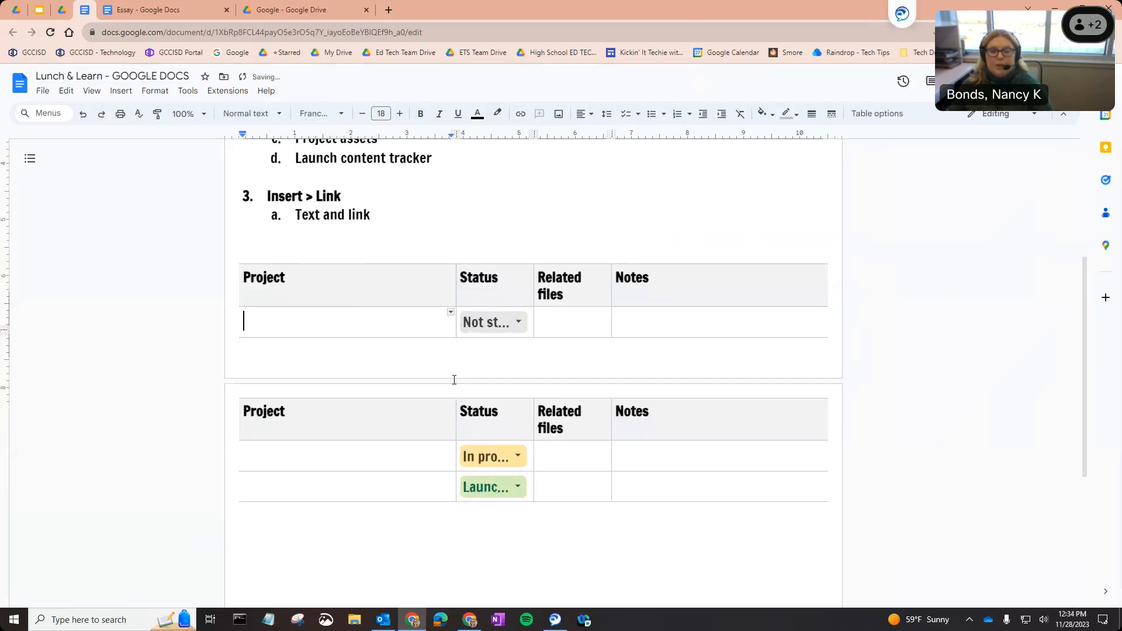
Retitle the Project column 'Lesson Plan' and the Related files column 'Warm-up'.
double_click(273, 273)
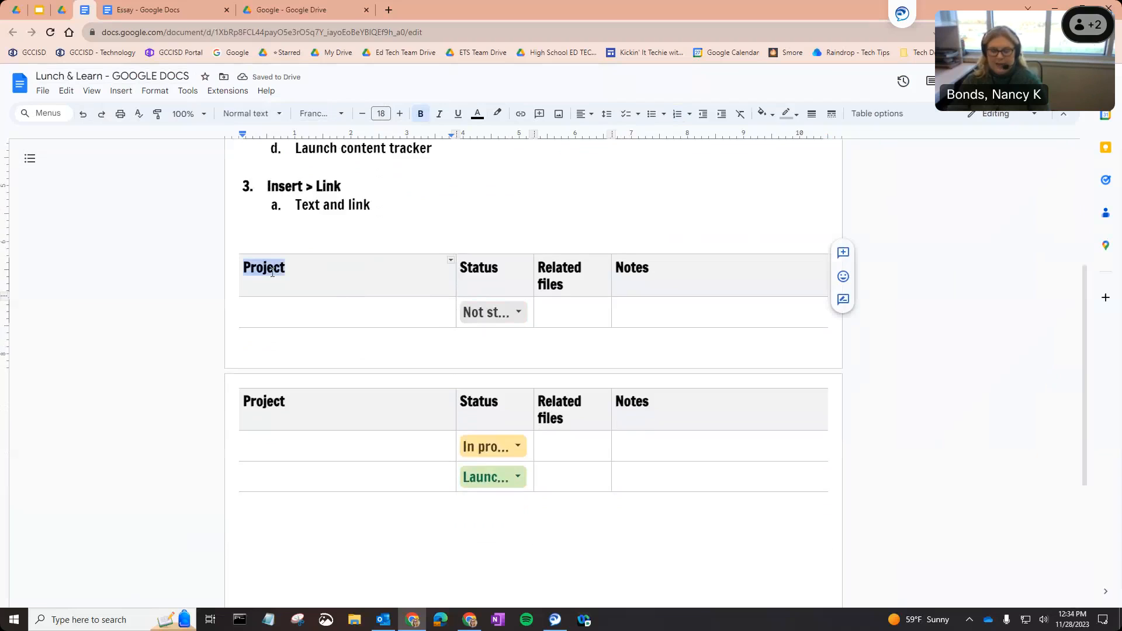
type("Lesson Plan")
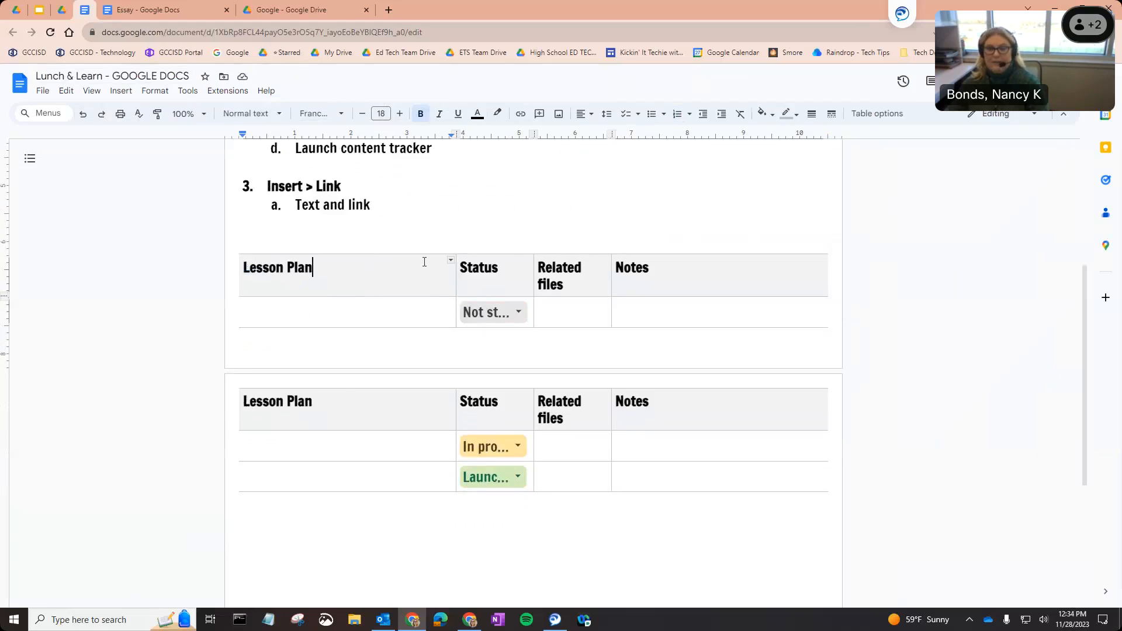
triple_click(562, 274)
left_click(566, 284)
left_click_drag(564, 284, 541, 264)
type("Warm-up")
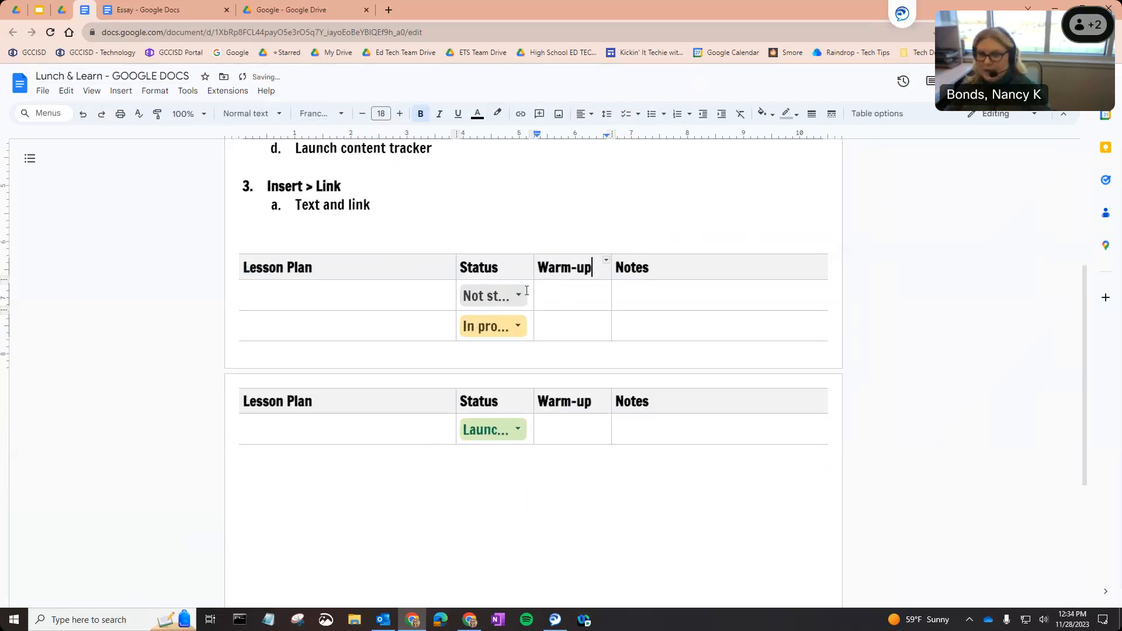
left_click(517, 296)
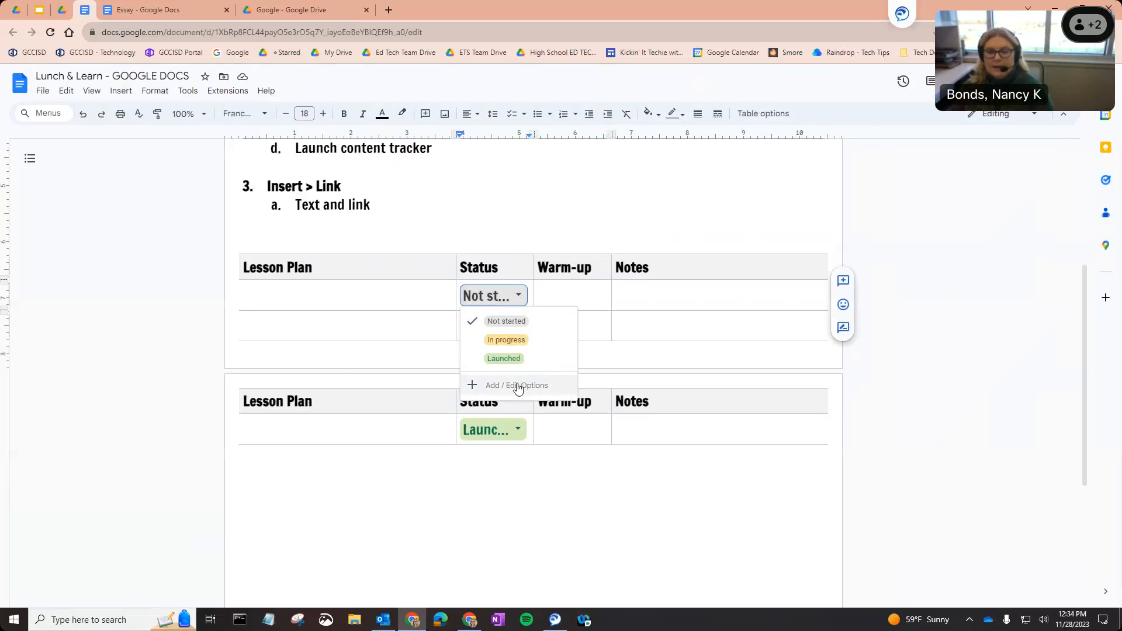
left_click(517, 386)
left_click(511, 315)
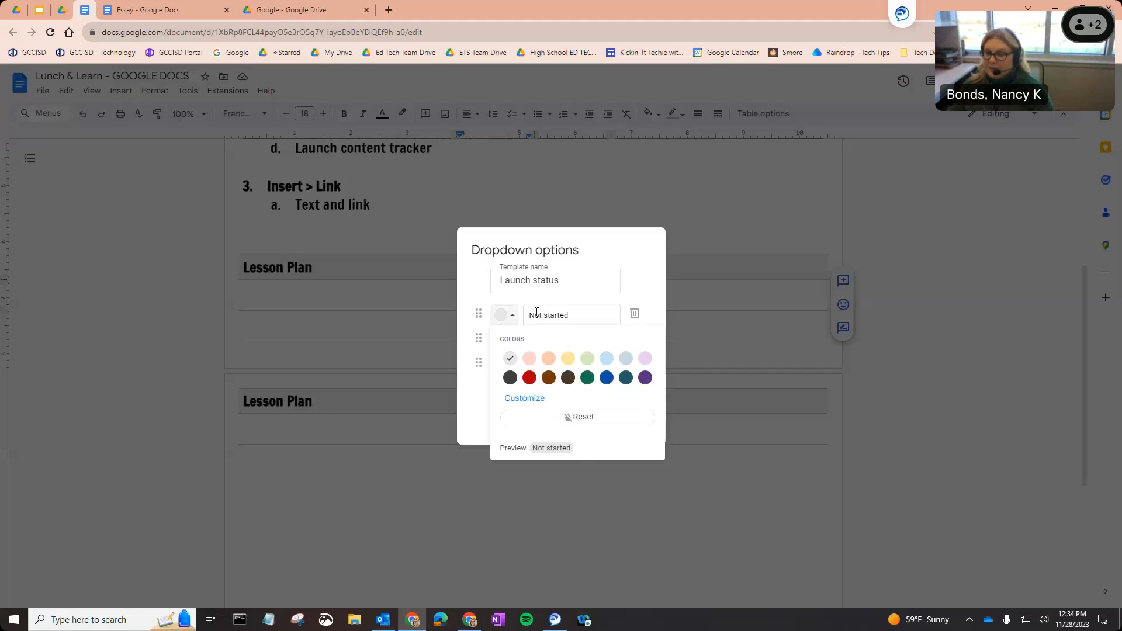
left_click(537, 312)
triple_click(537, 312)
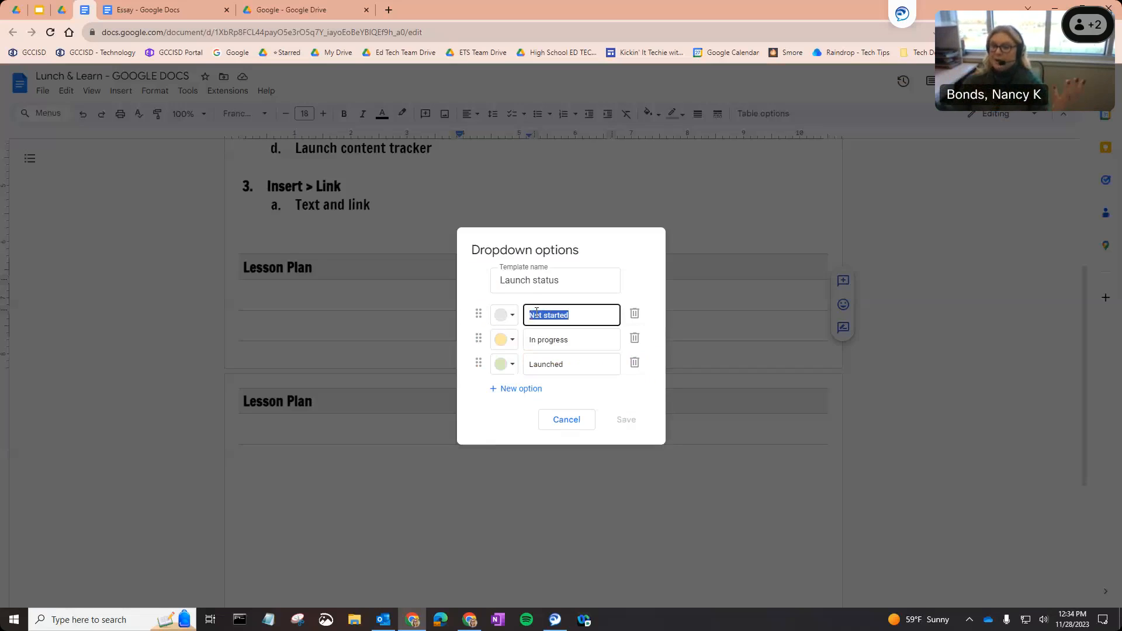
left_click(558, 421)
left_click(588, 295)
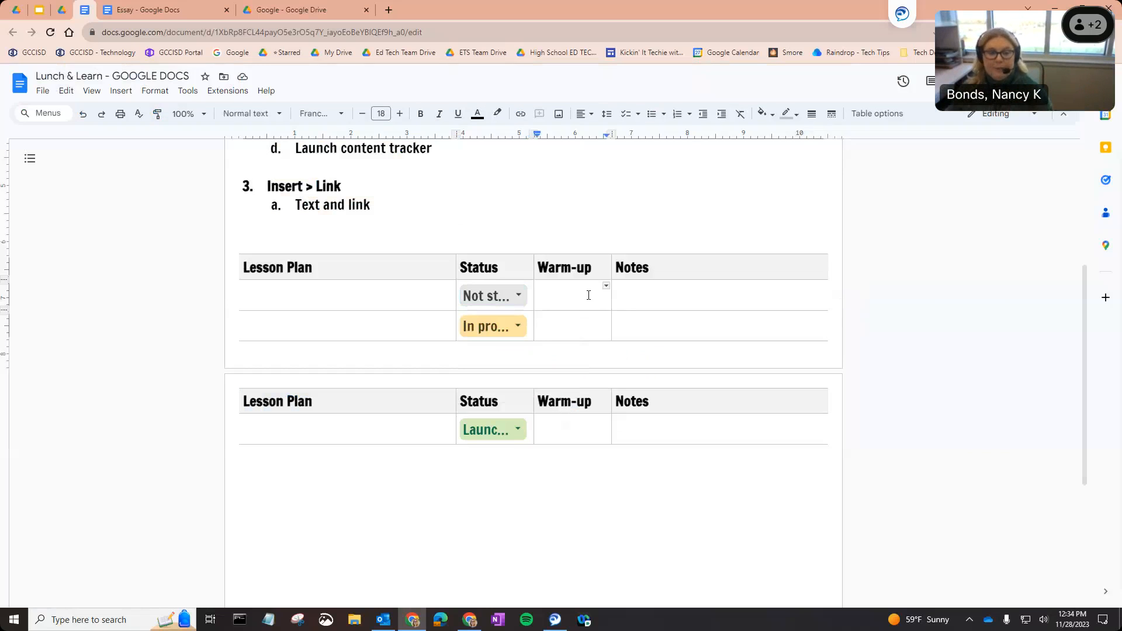
scroll(586, 336, "up", 2)
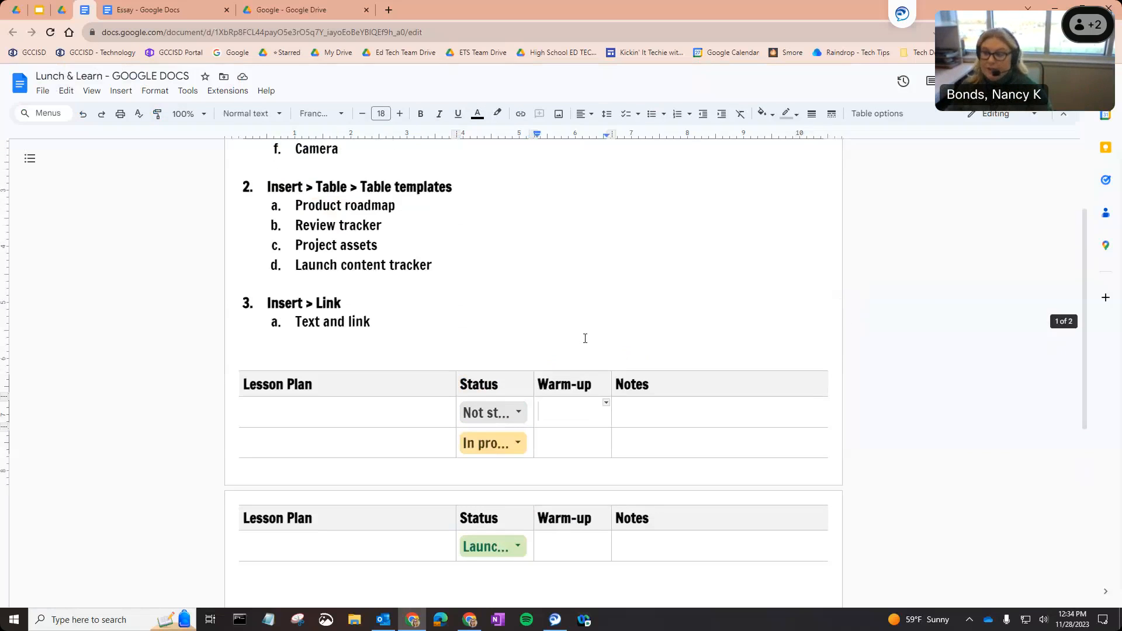
Open an Insert > Link box at the caret, then dismiss it without adding a link.
scroll(585, 338, "up", 3)
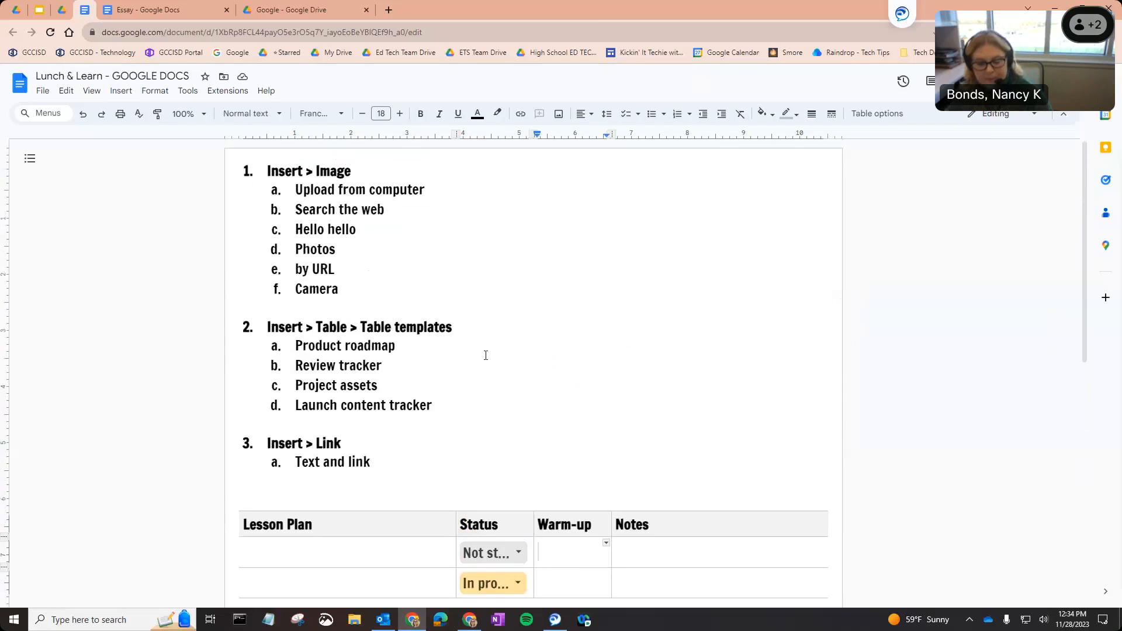
left_click(121, 93)
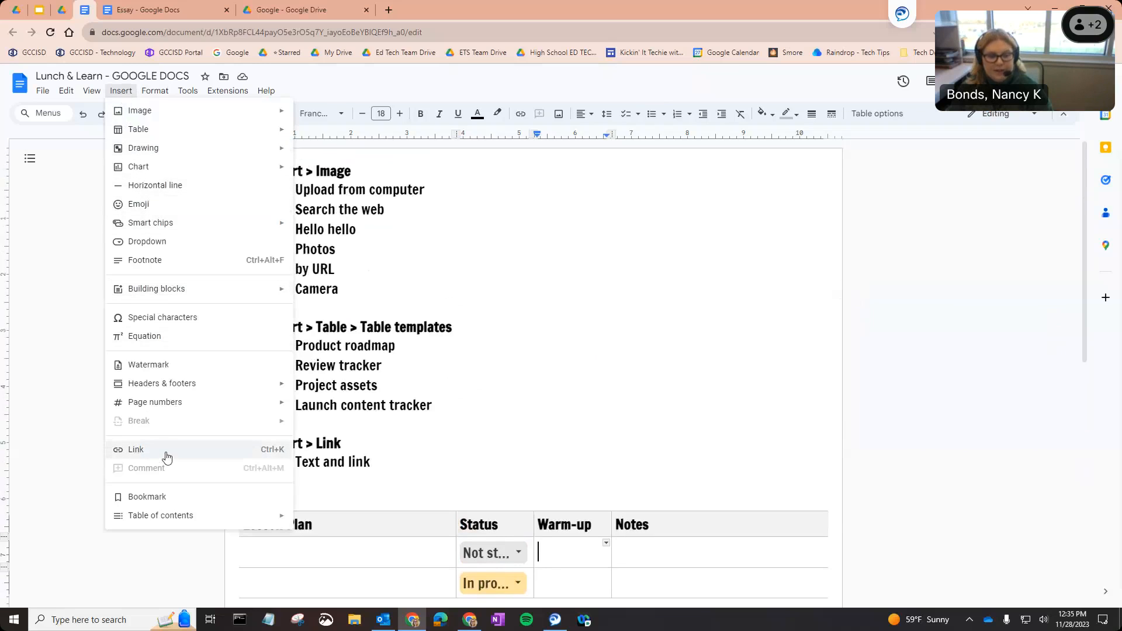
left_click(135, 450)
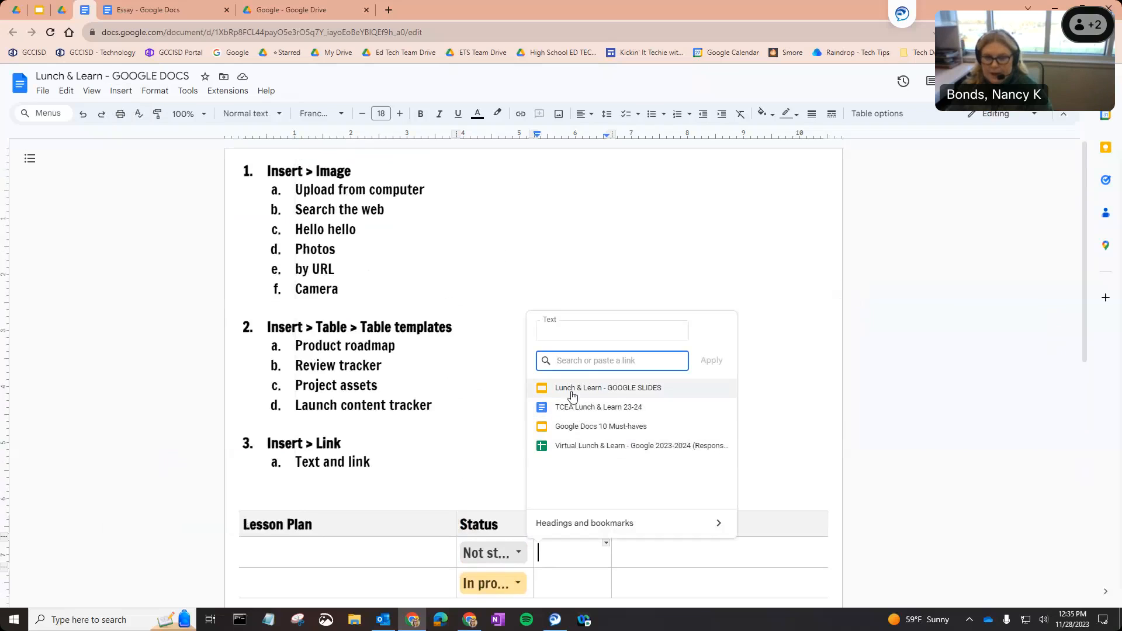
left_click(560, 330)
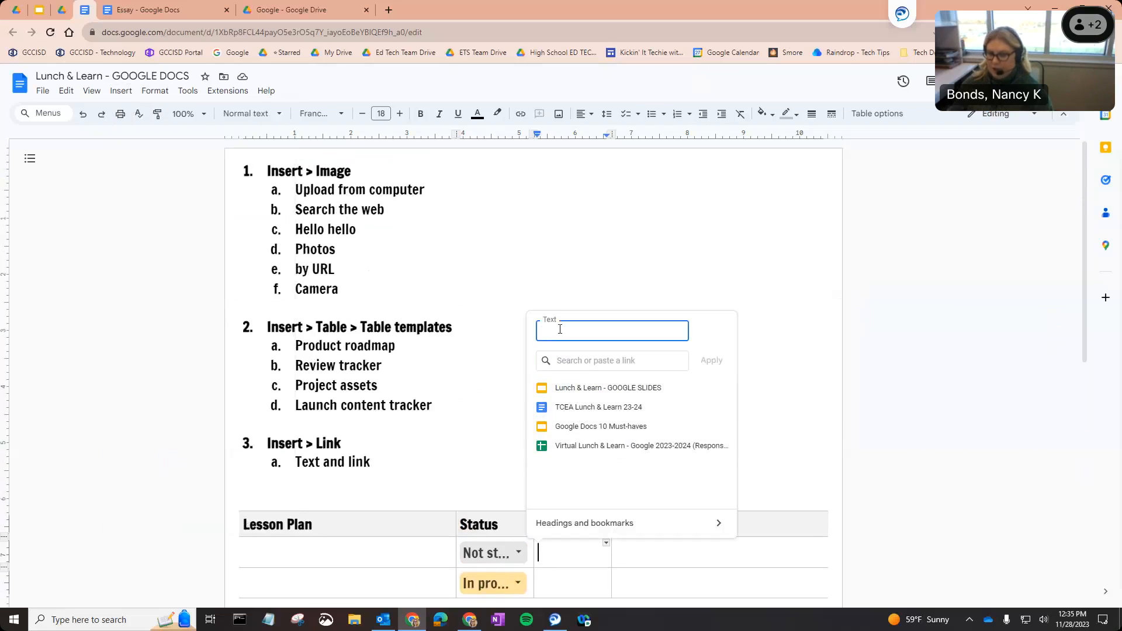
left_click(577, 357)
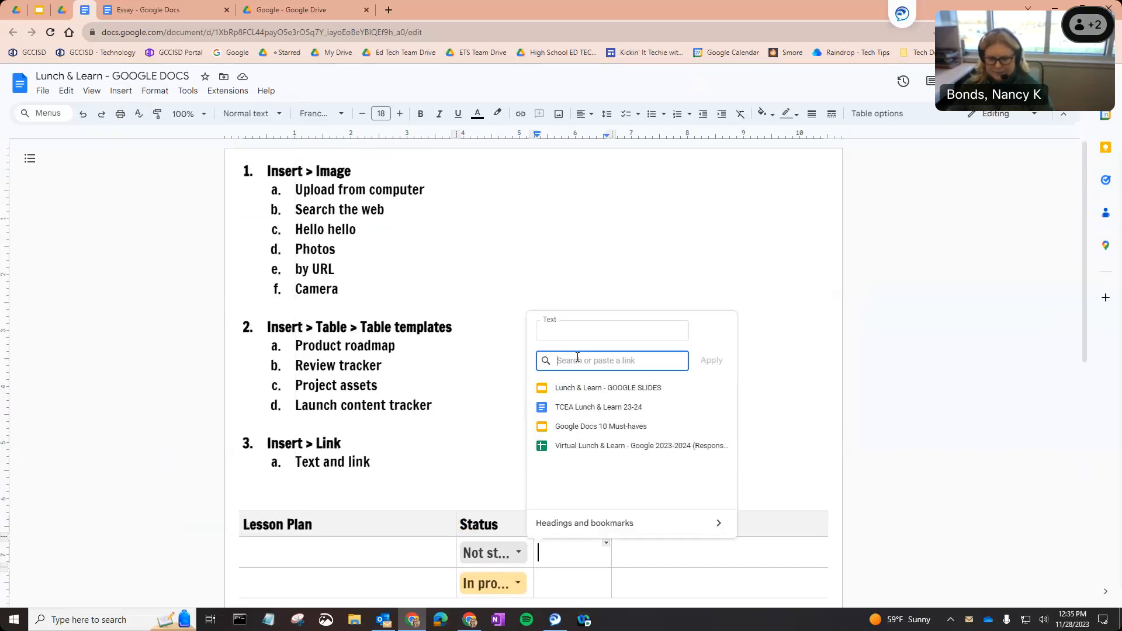
left_click(529, 236)
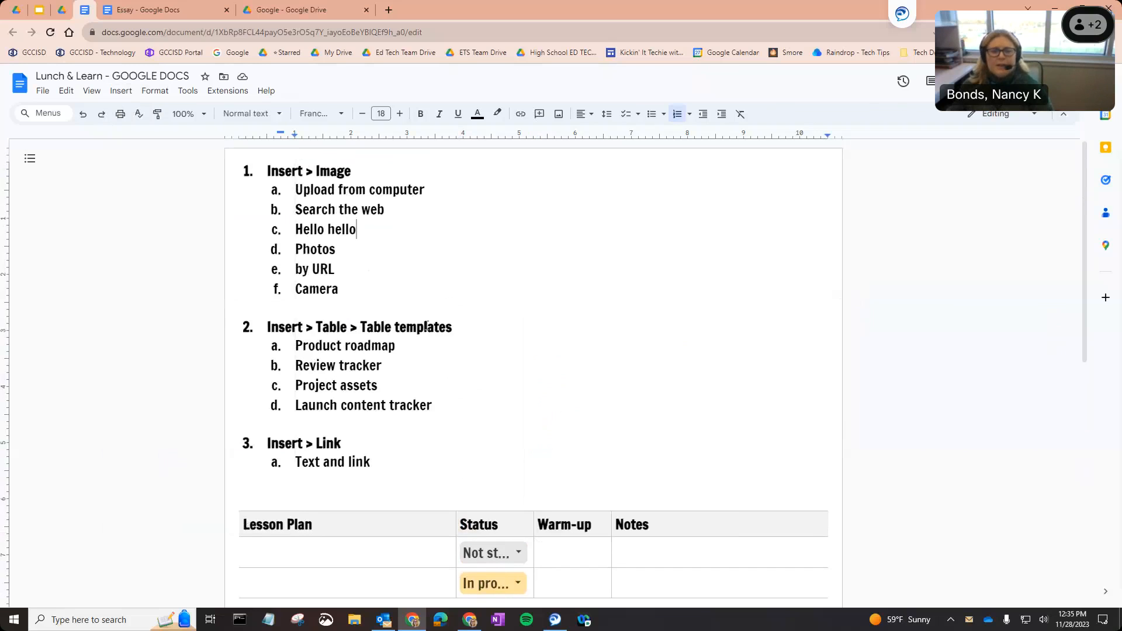
Link the 'Insert > Table > Table templates' heading to the pasted Google Docs 10 Must-haves URL.
left_click_drag(453, 327, 265, 328)
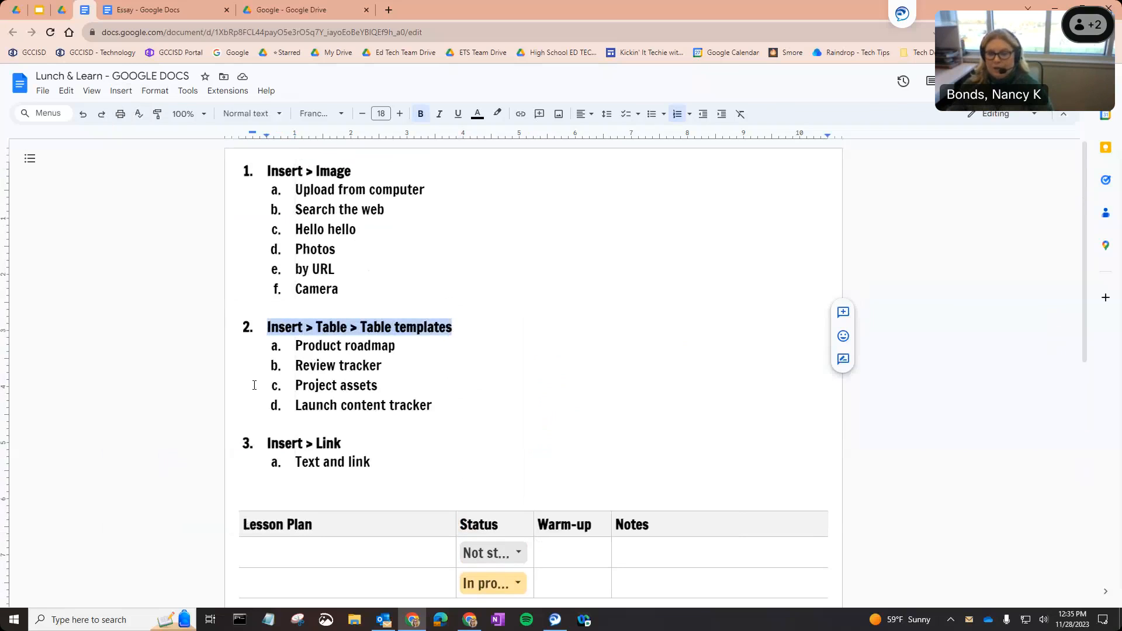
left_click(121, 91)
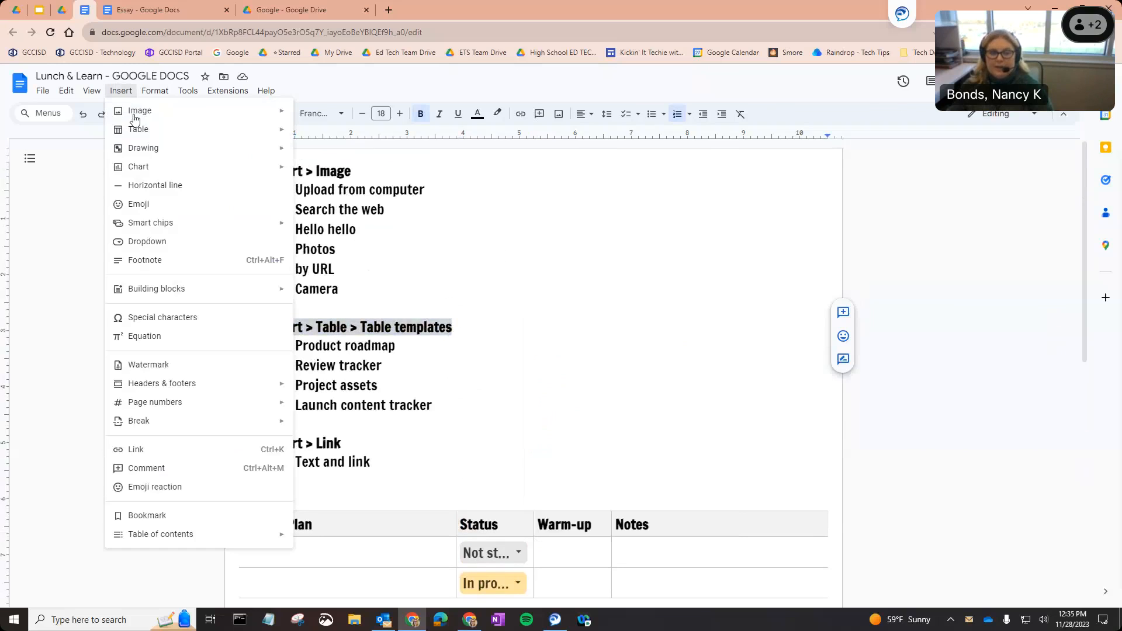
left_click(199, 451)
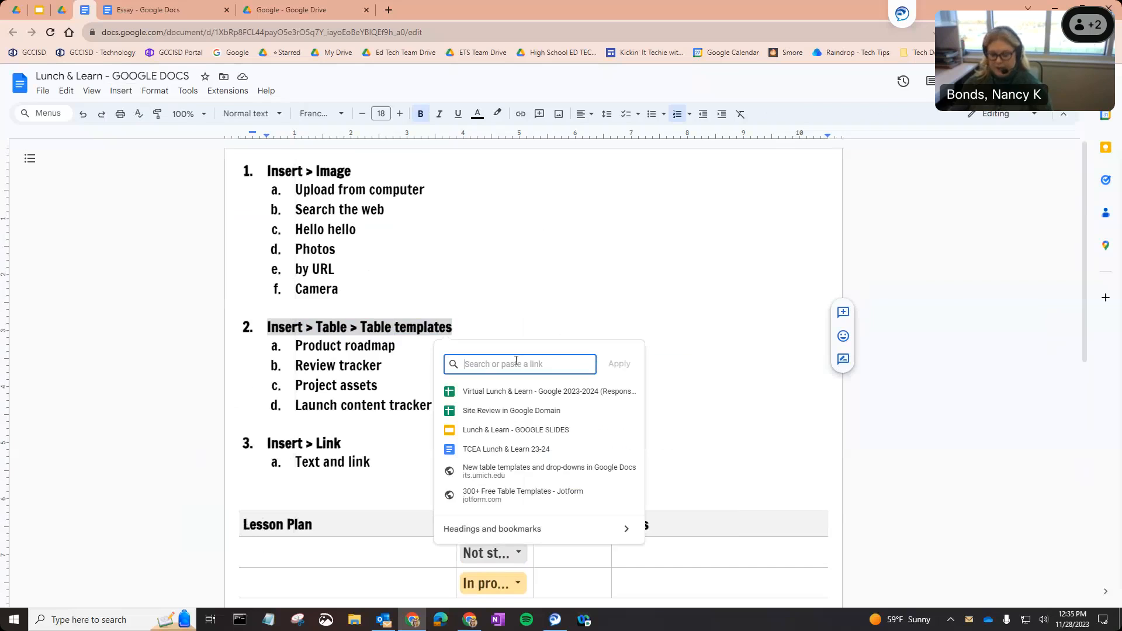
key("ctrl+v")
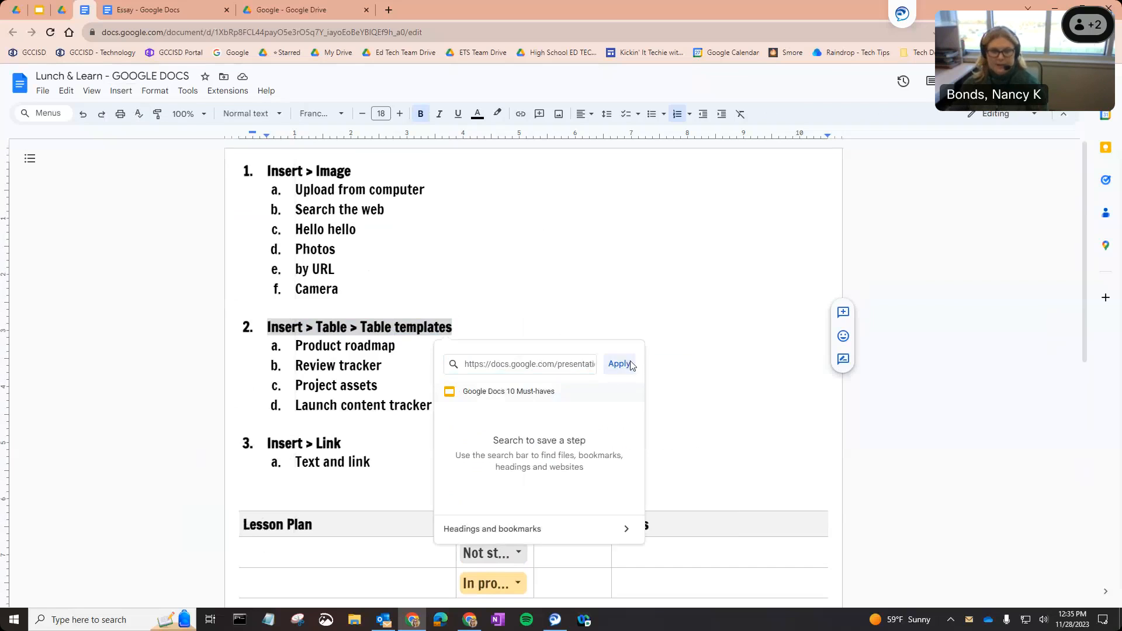
left_click(621, 364)
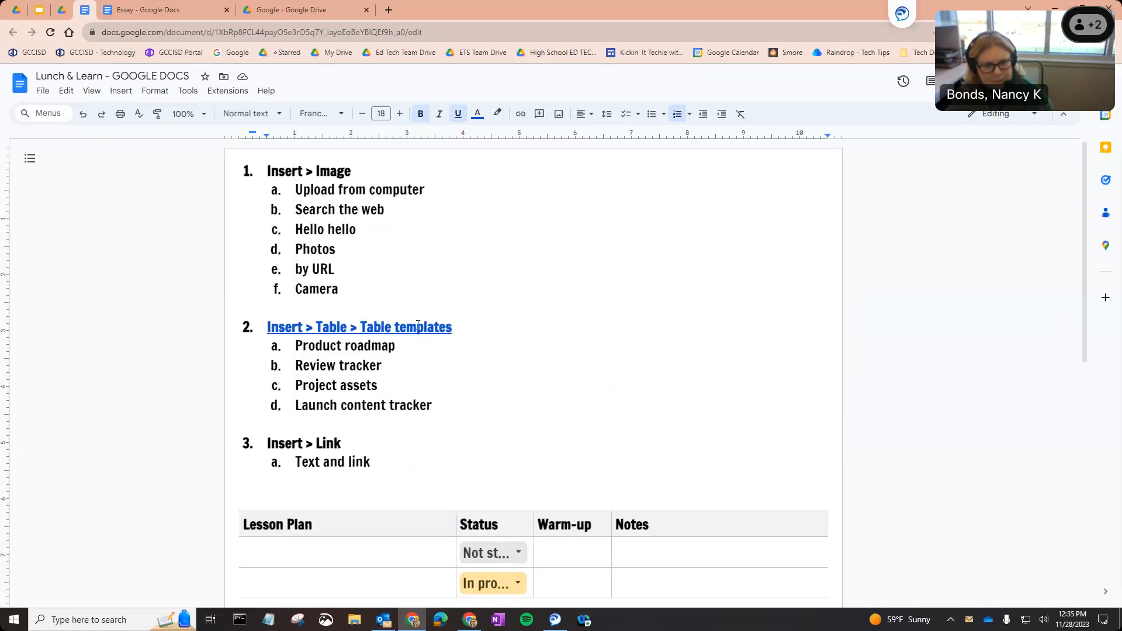
left_click_drag(453, 327, 267, 324)
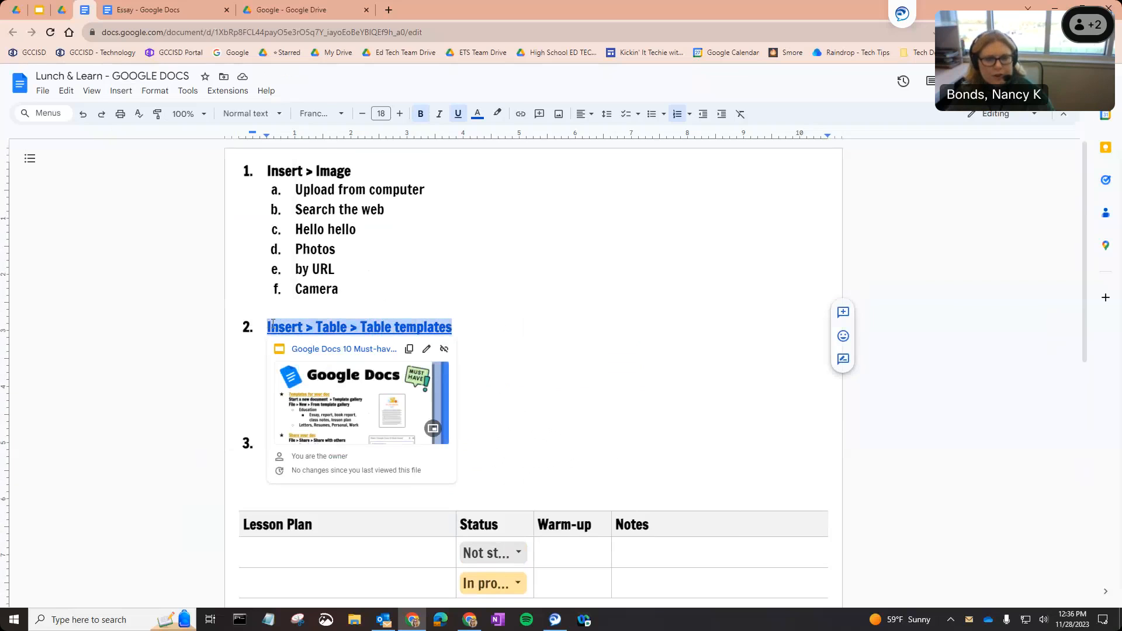
right_click(275, 326)
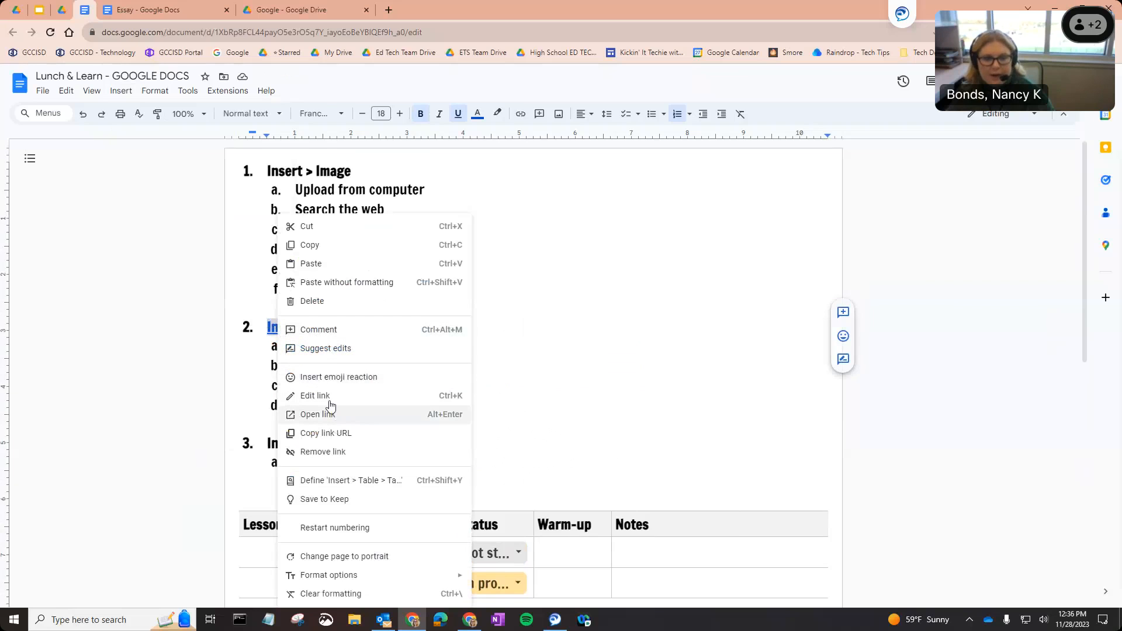
left_click(501, 422)
right_click(343, 230)
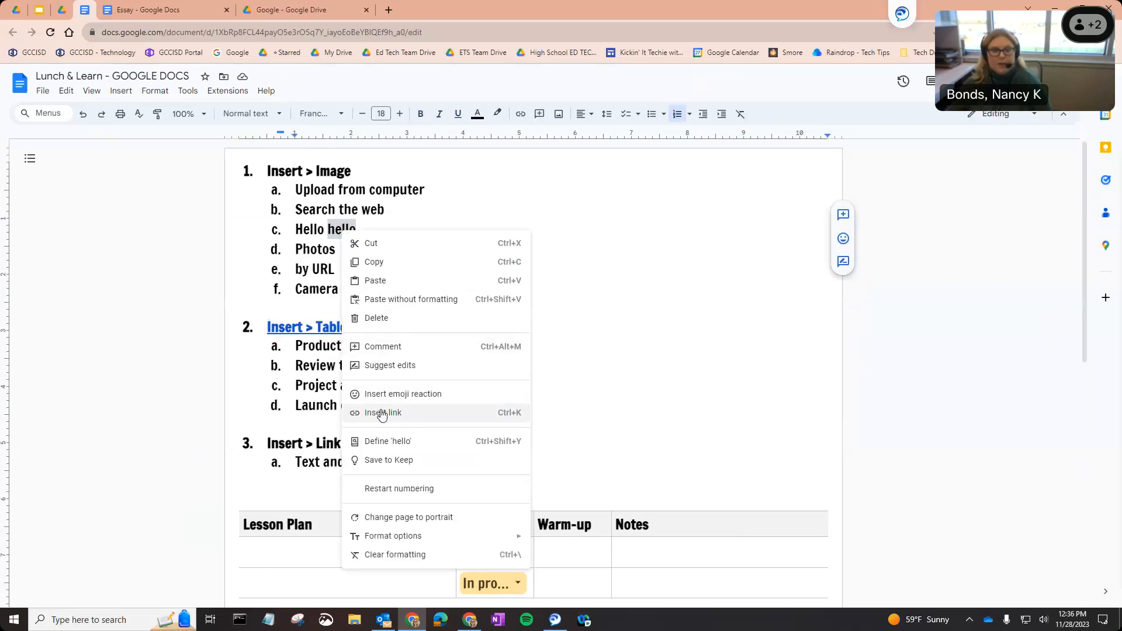
left_click(613, 357)
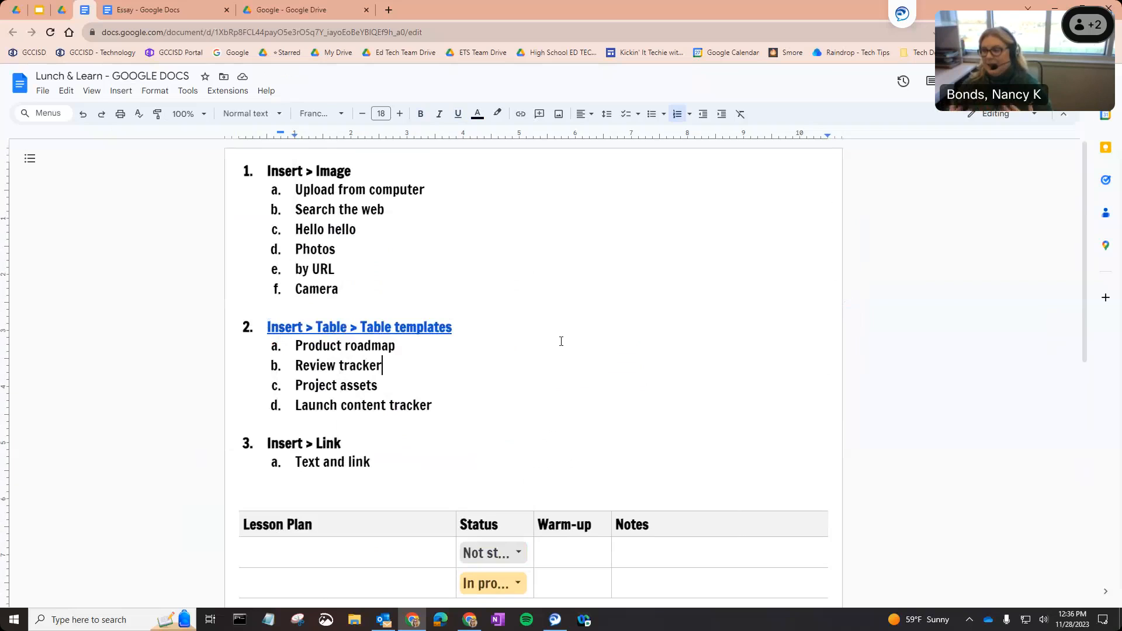
left_click(478, 260)
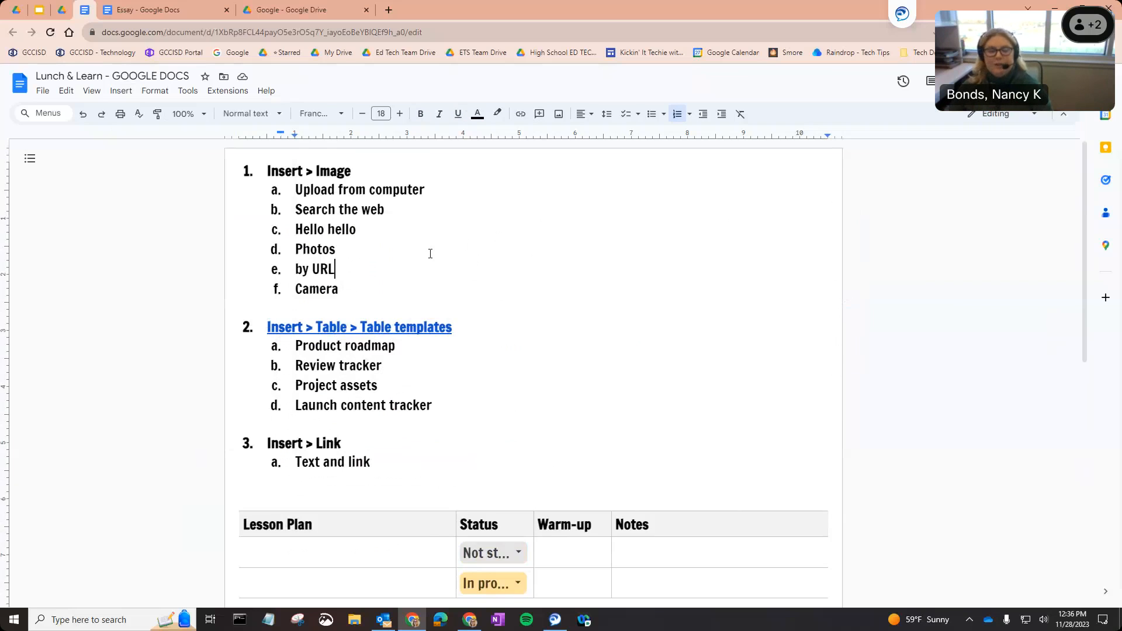
Translate the document into Spanish as a new copy, keeping the default title.
left_click(186, 93)
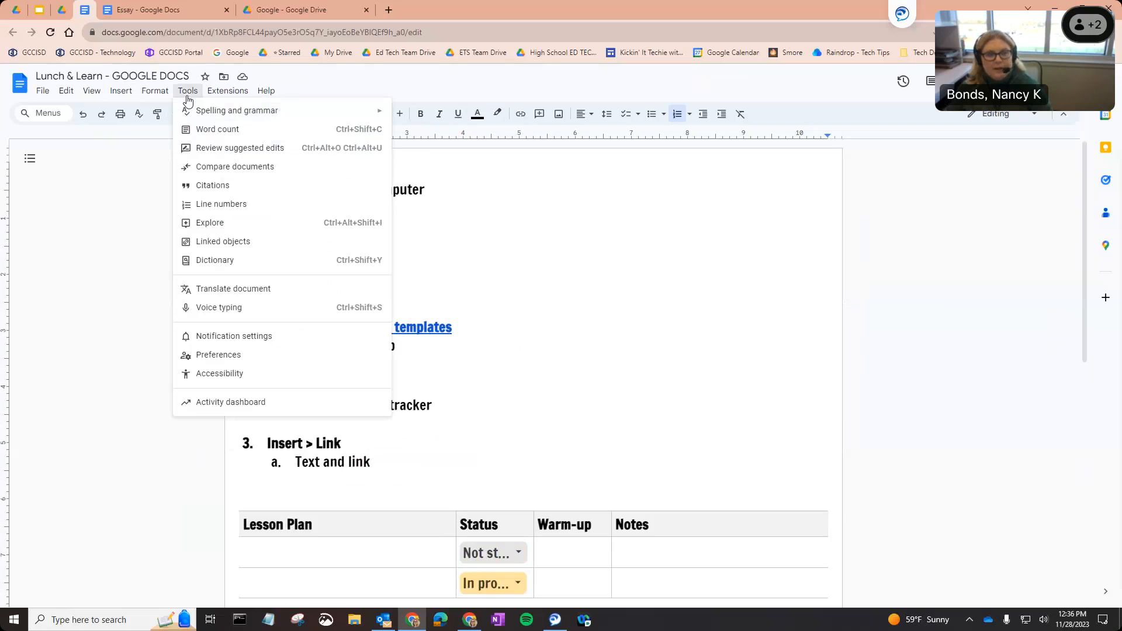
left_click(238, 290)
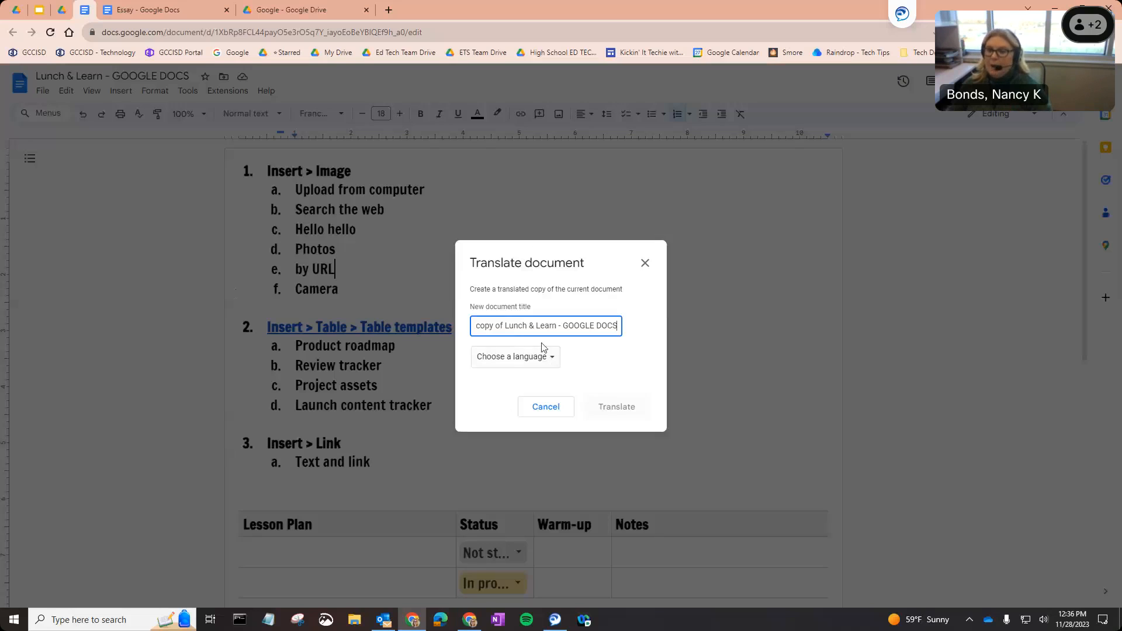
left_click_drag(531, 325, 424, 320)
left_click(534, 327)
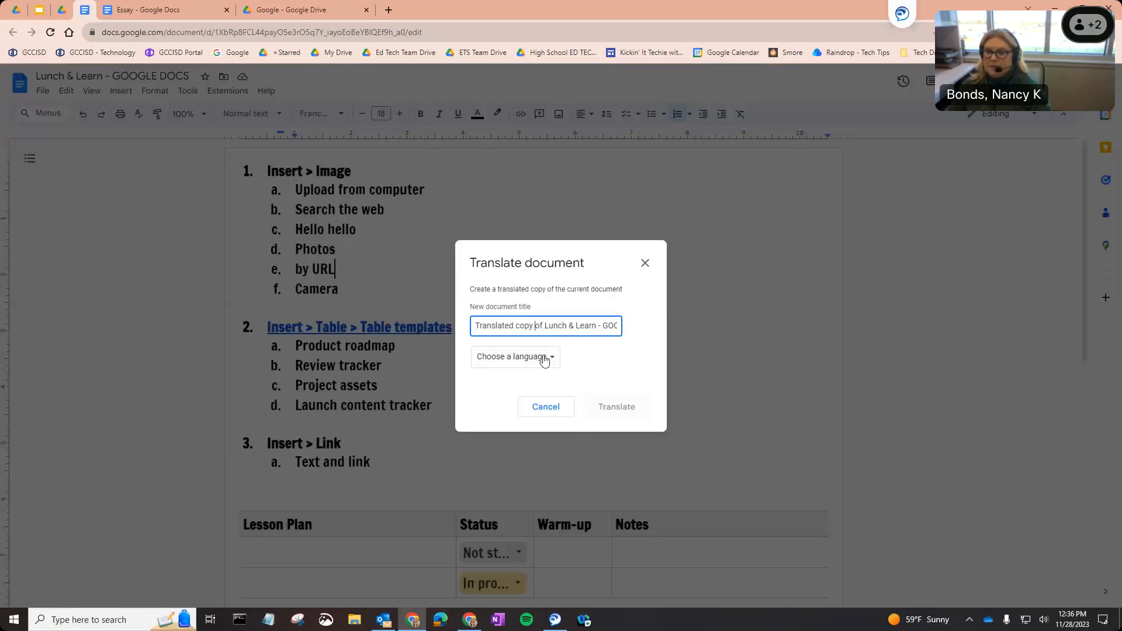
left_click(544, 363)
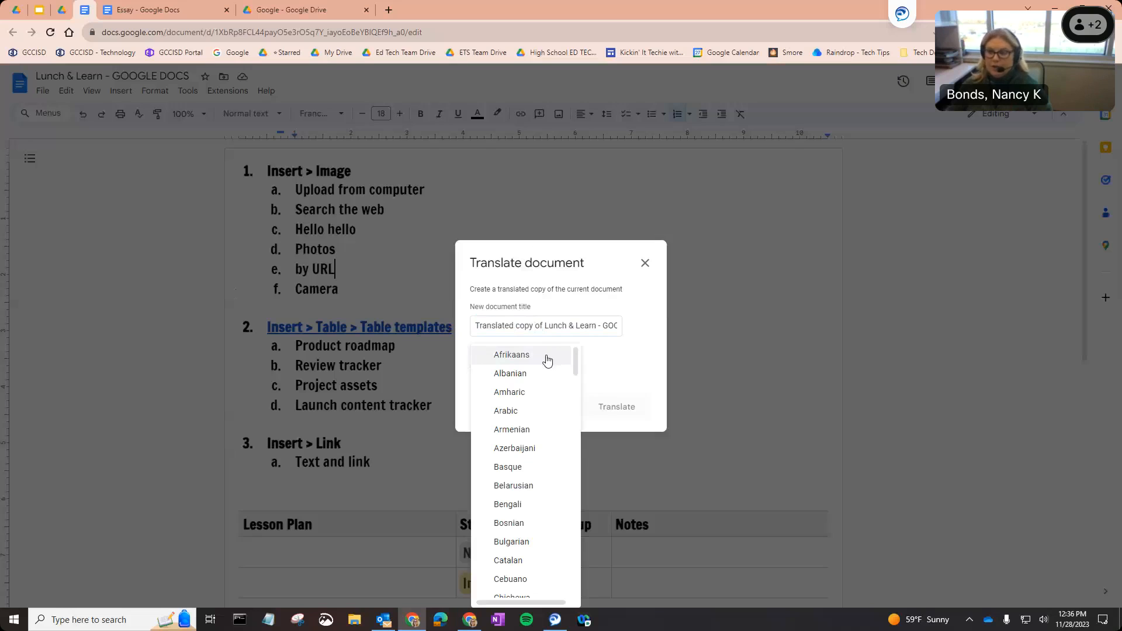
scroll(549, 382, "down", 8)
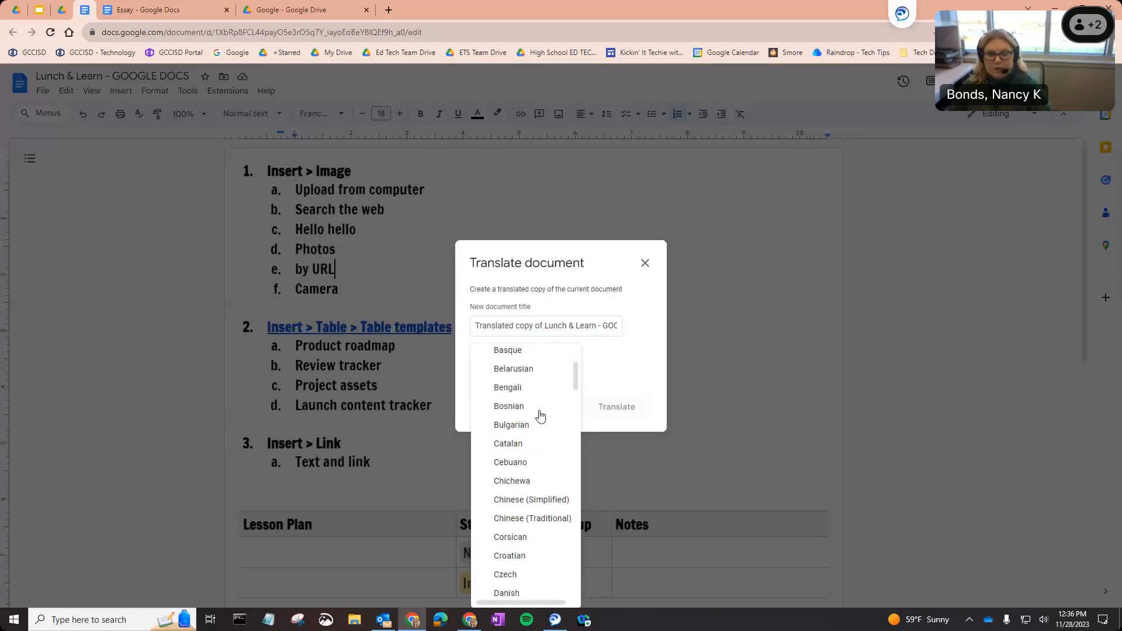
scroll(540, 416, "down", 8)
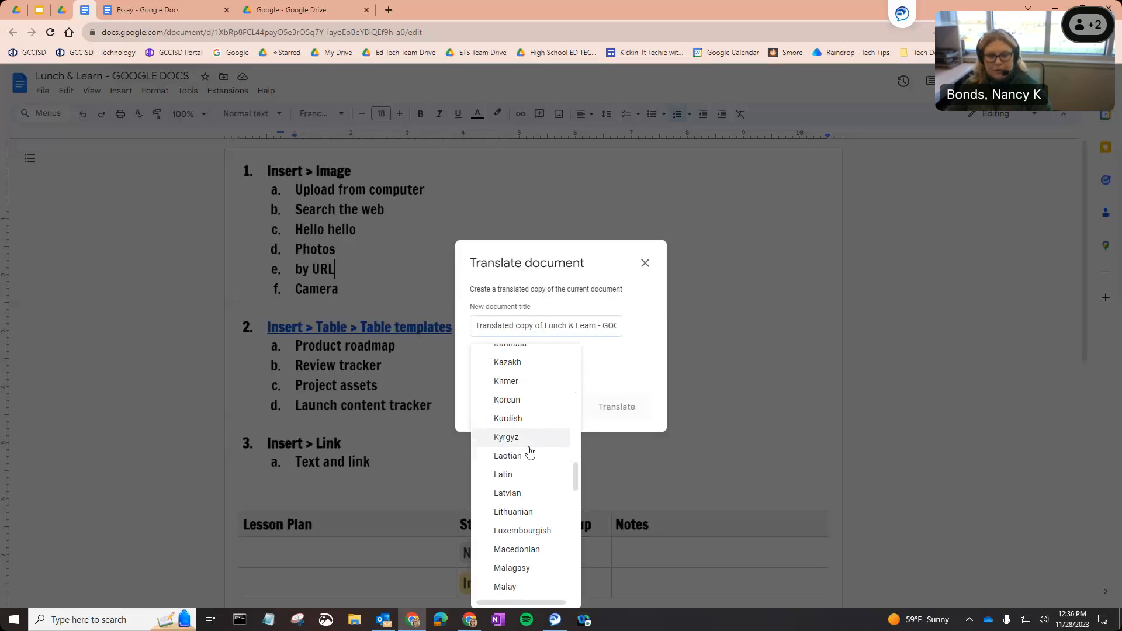
scroll(530, 452, "down", 8)
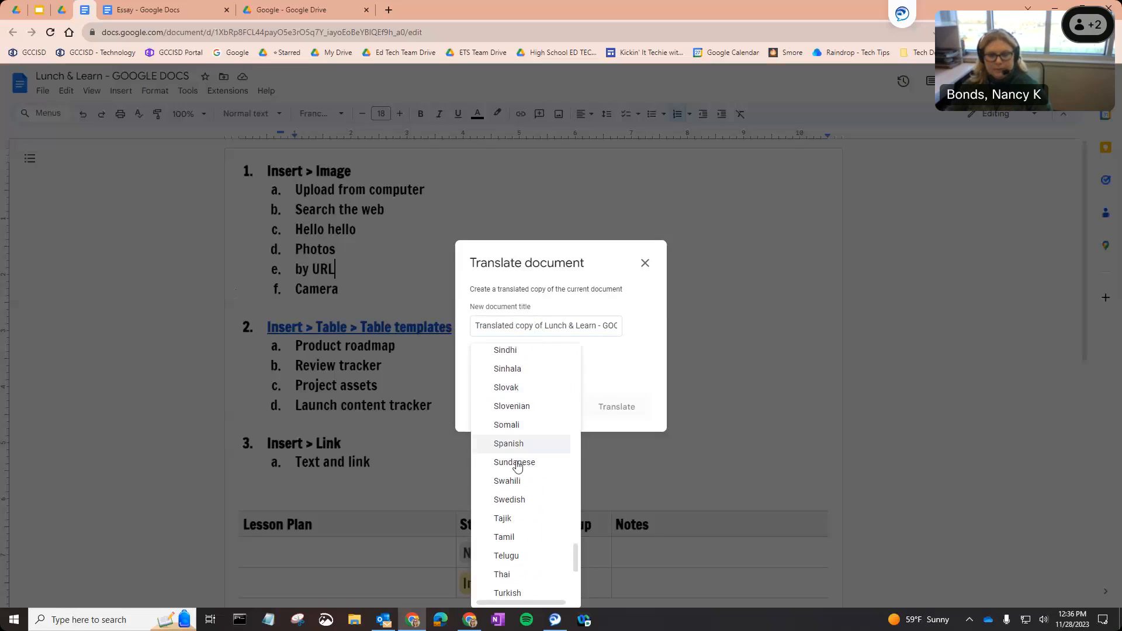
left_click(519, 447)
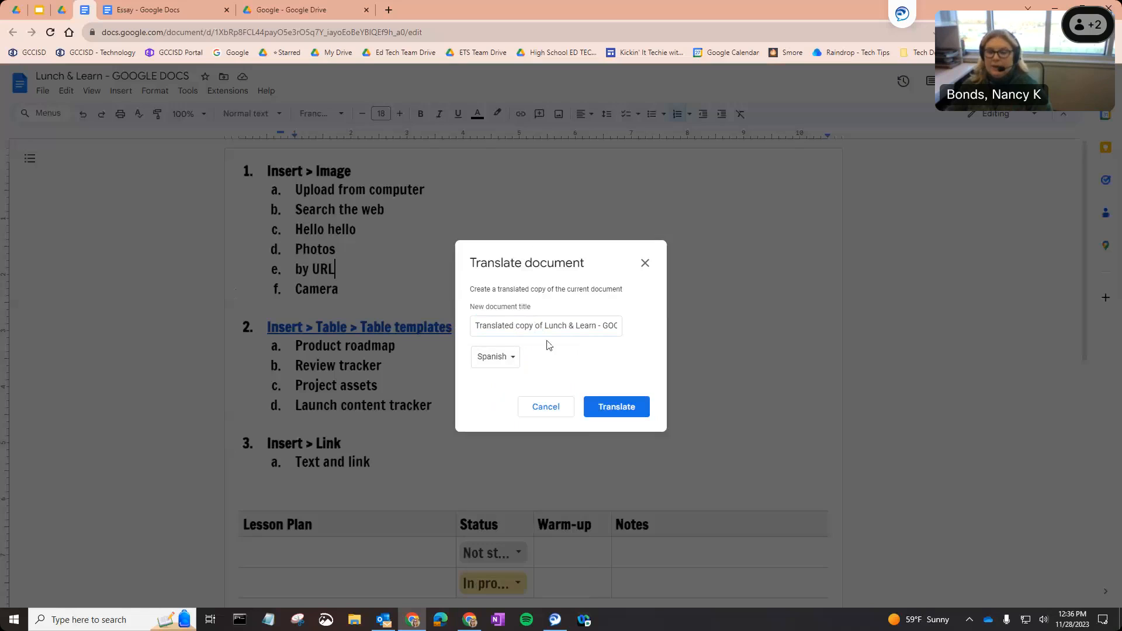
left_click(608, 405)
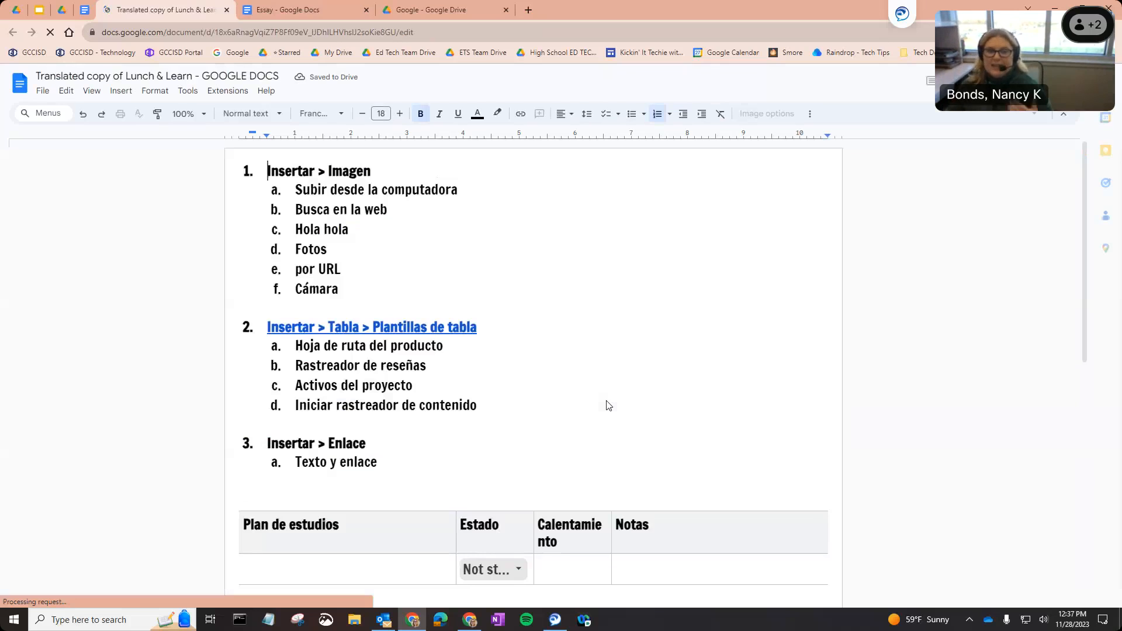
scroll(607, 402, "down", 1)
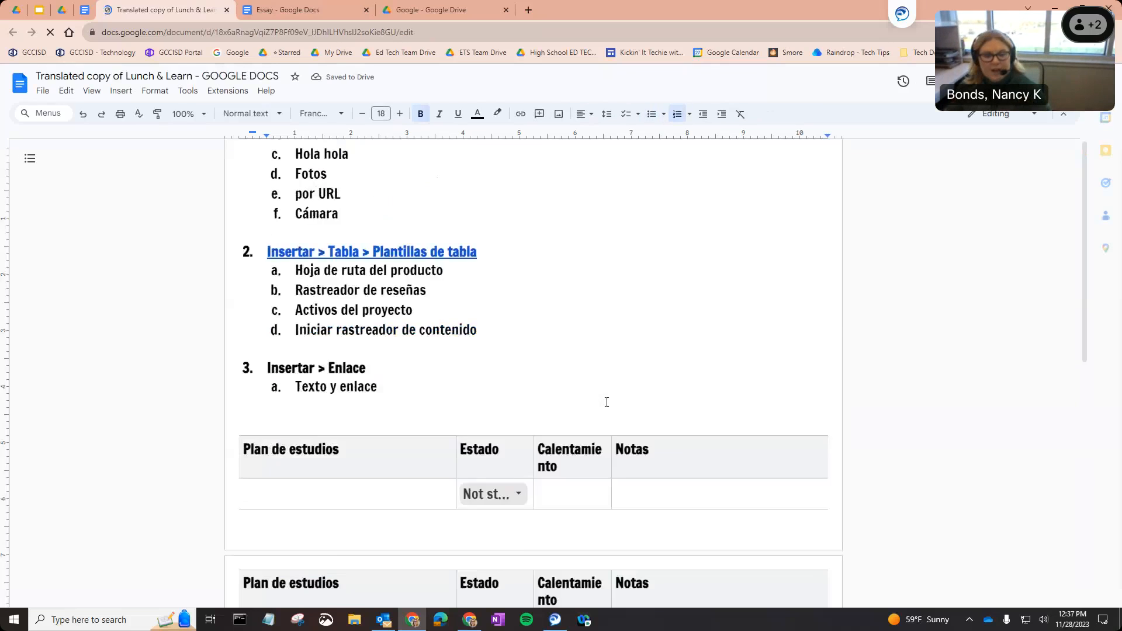
scroll(607, 402, "down", 5)
scroll(607, 402, "up", 6)
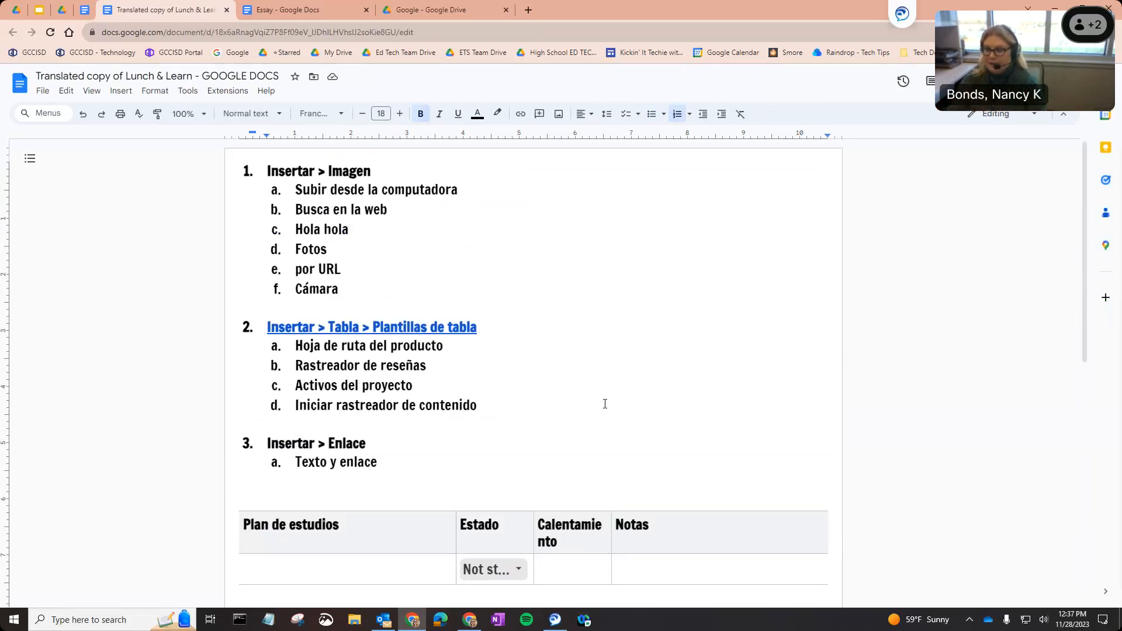
left_click(61, 10)
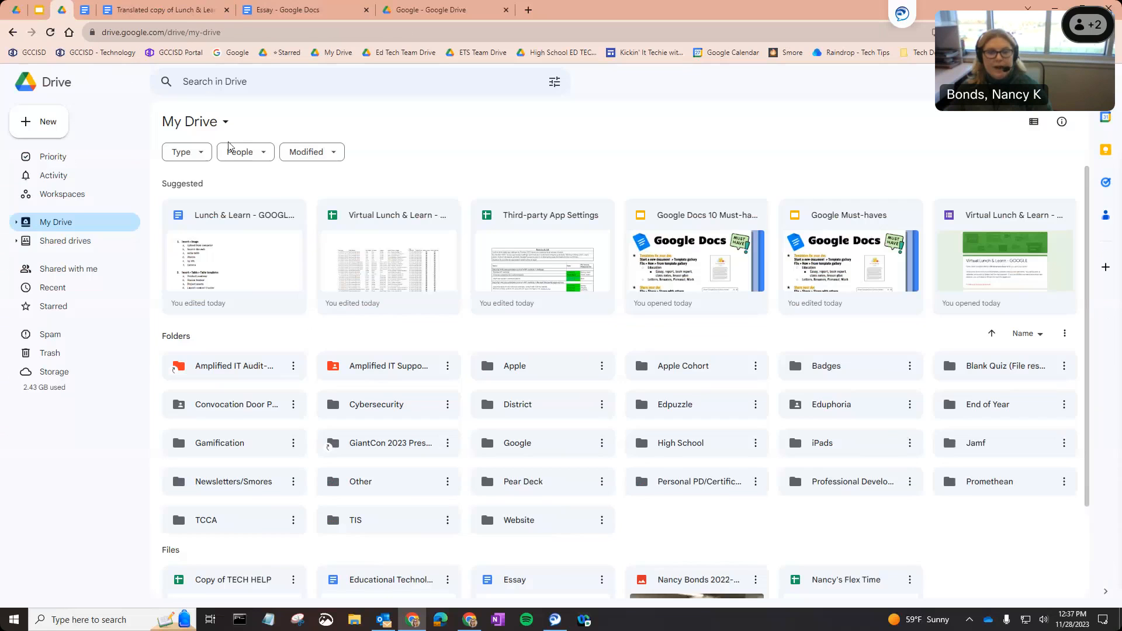
Reload My Drive to show 'Translated copy of Lunch & Learn', then return to the Docs tabs.
scroll(458, 429, "down", 2)
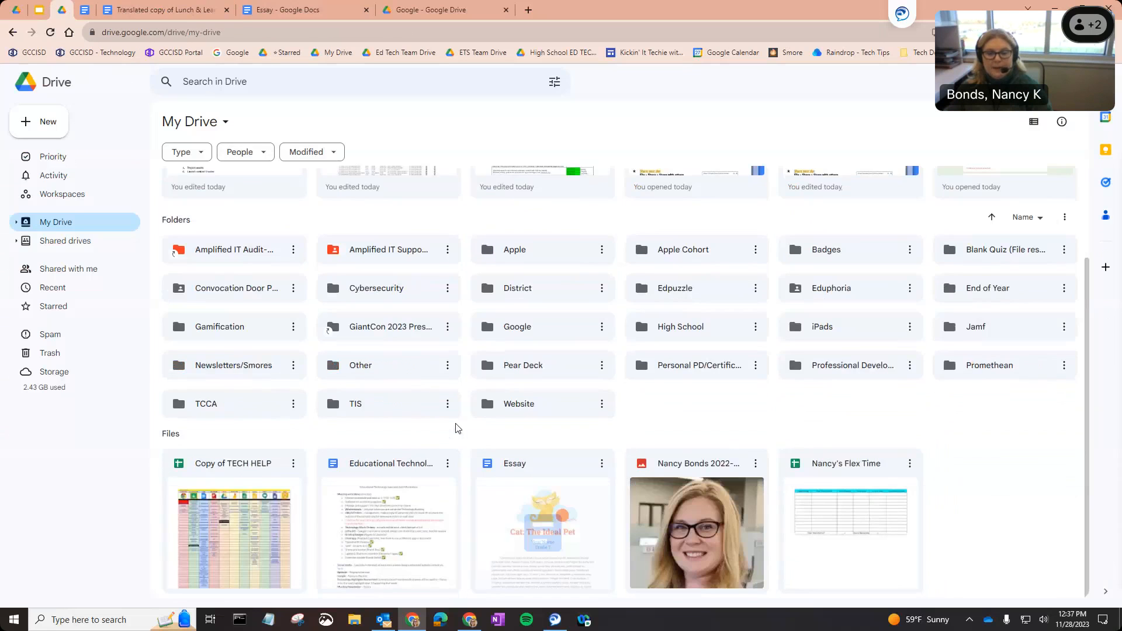
left_click(50, 33)
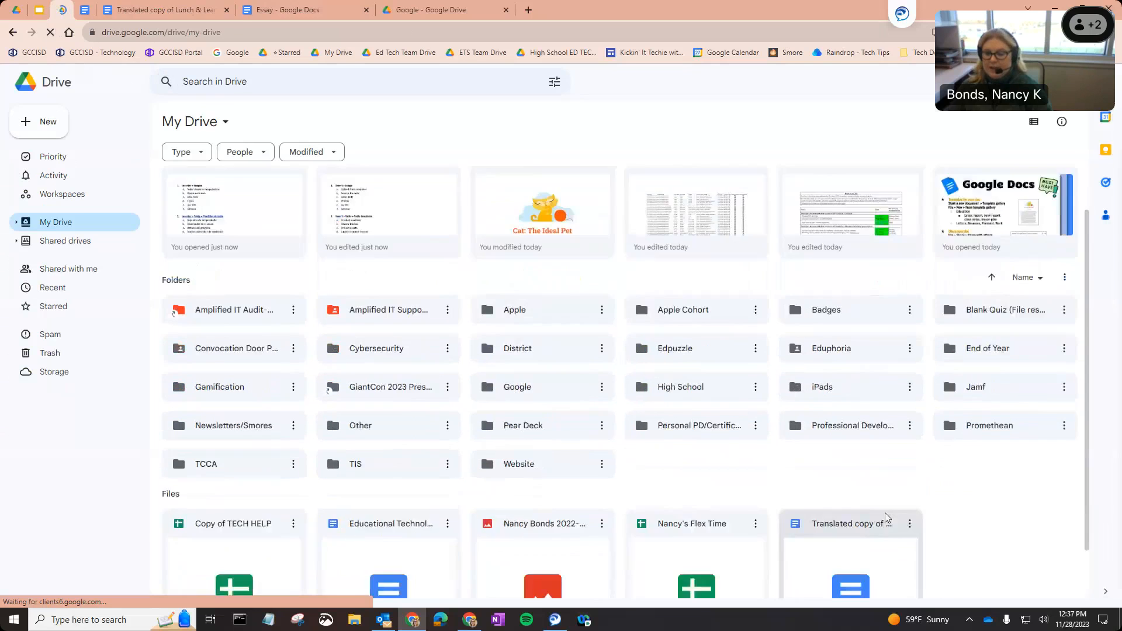
left_click(852, 481)
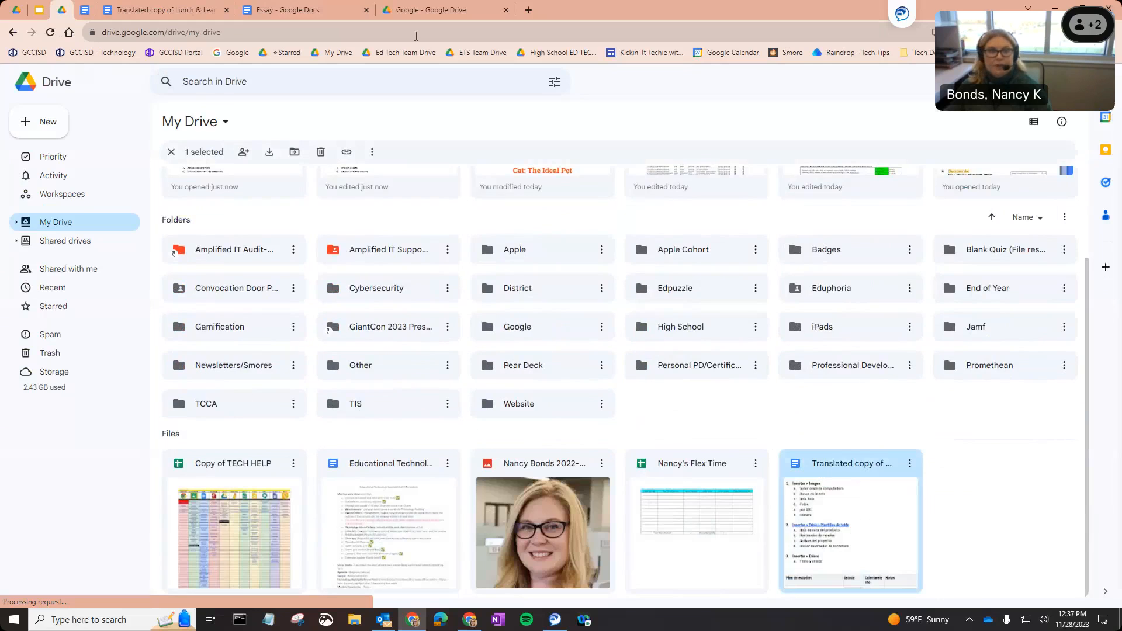
left_click(85, 11)
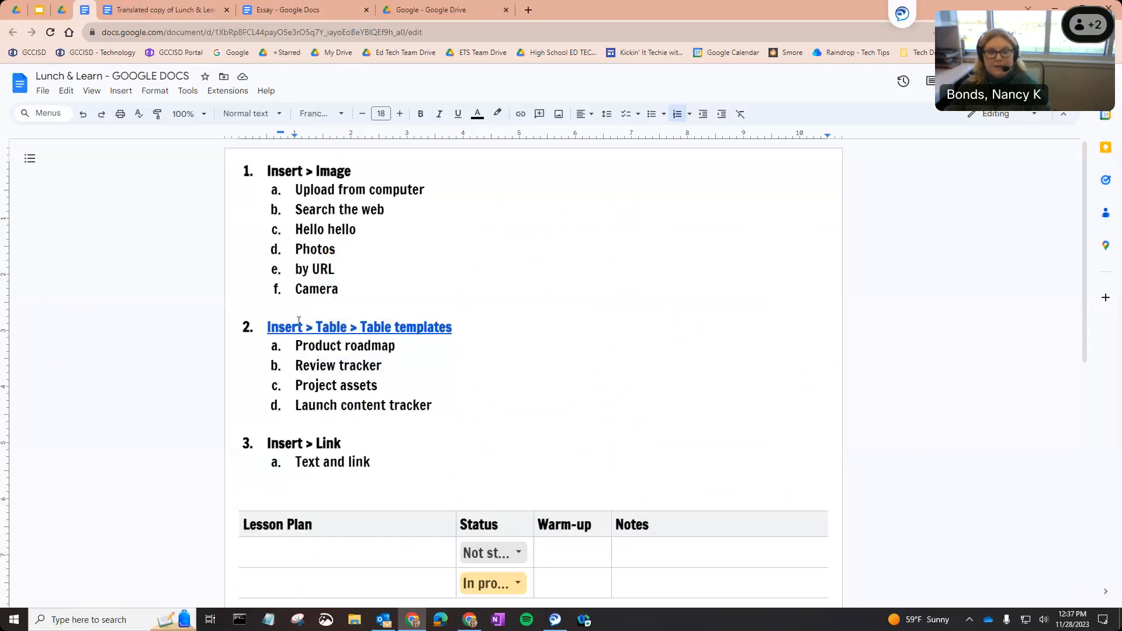
left_click(122, 5)
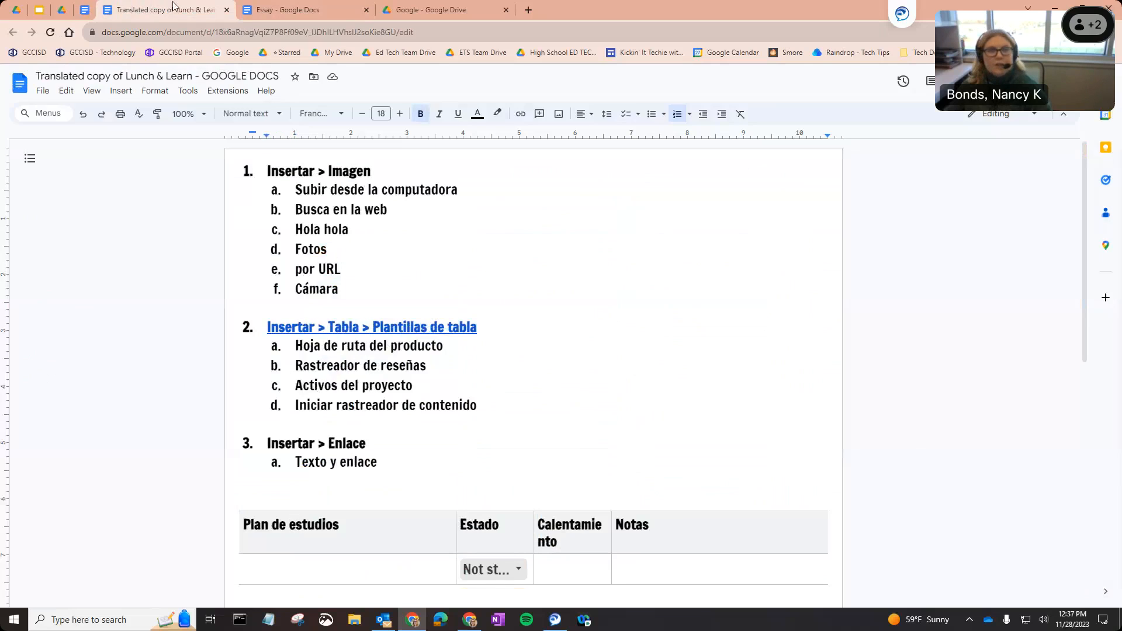
Switch back to the English Lunch & Learn document and open the Tools menu.
left_click(84, 13)
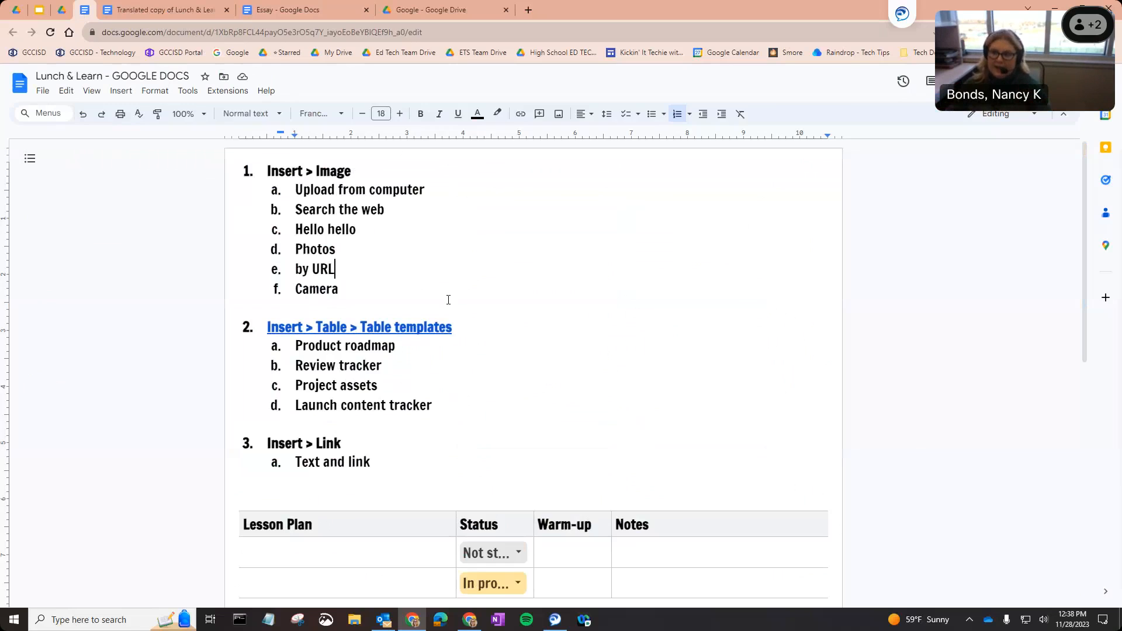
left_click(187, 89)
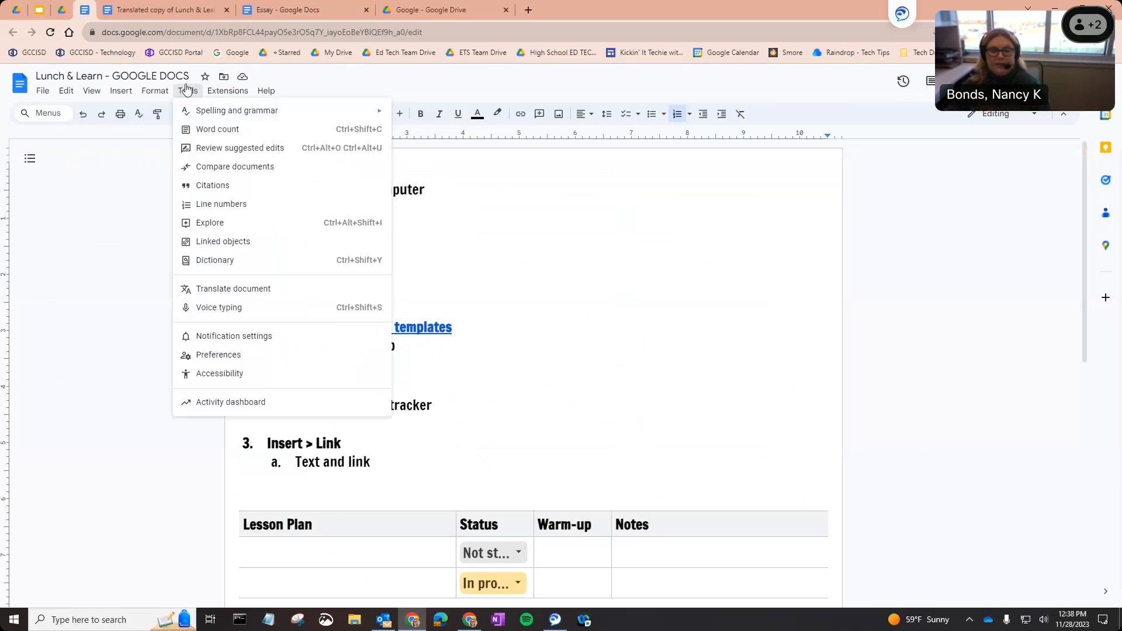
Start voice typing in English (United States) on the empty line below 'Text and link'.
left_click(235, 313)
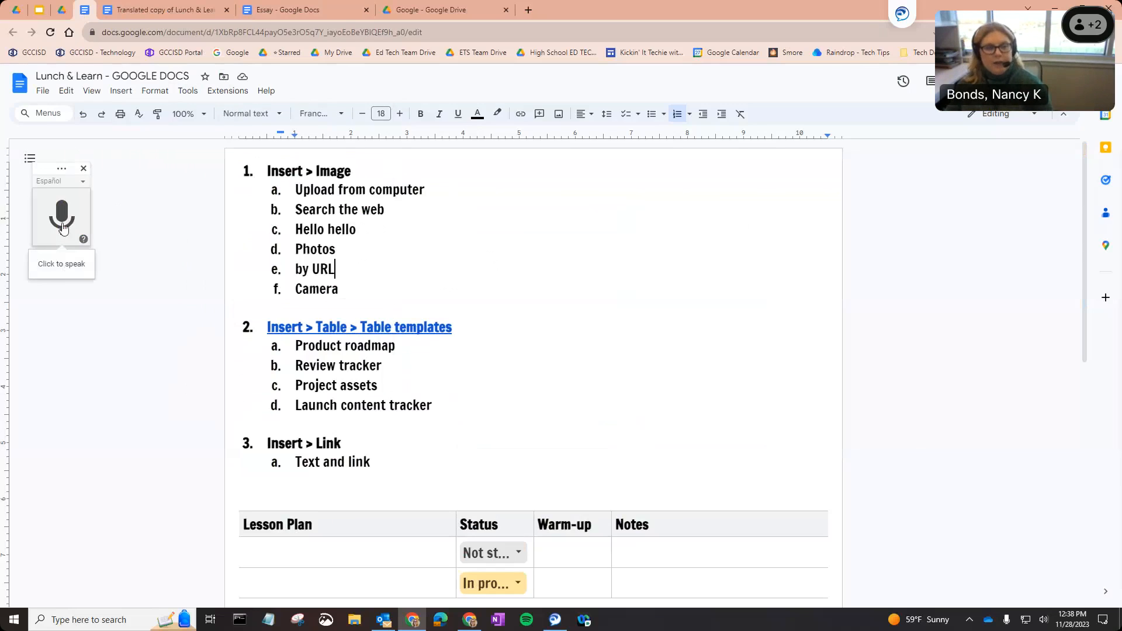
left_click(67, 184)
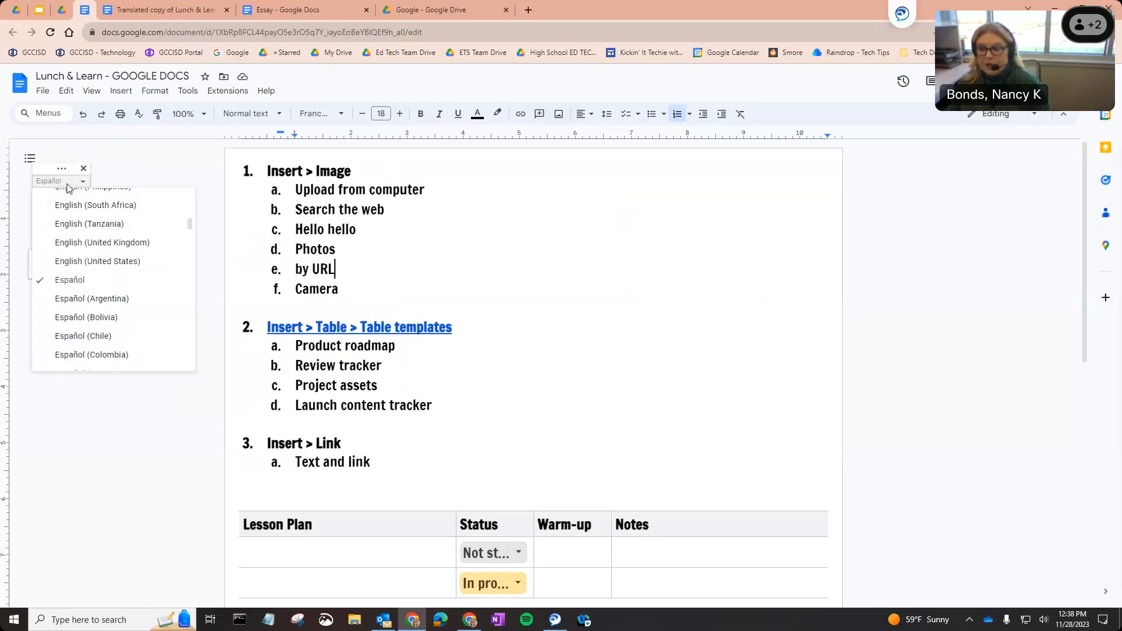
scroll(69, 292, "up", 6)
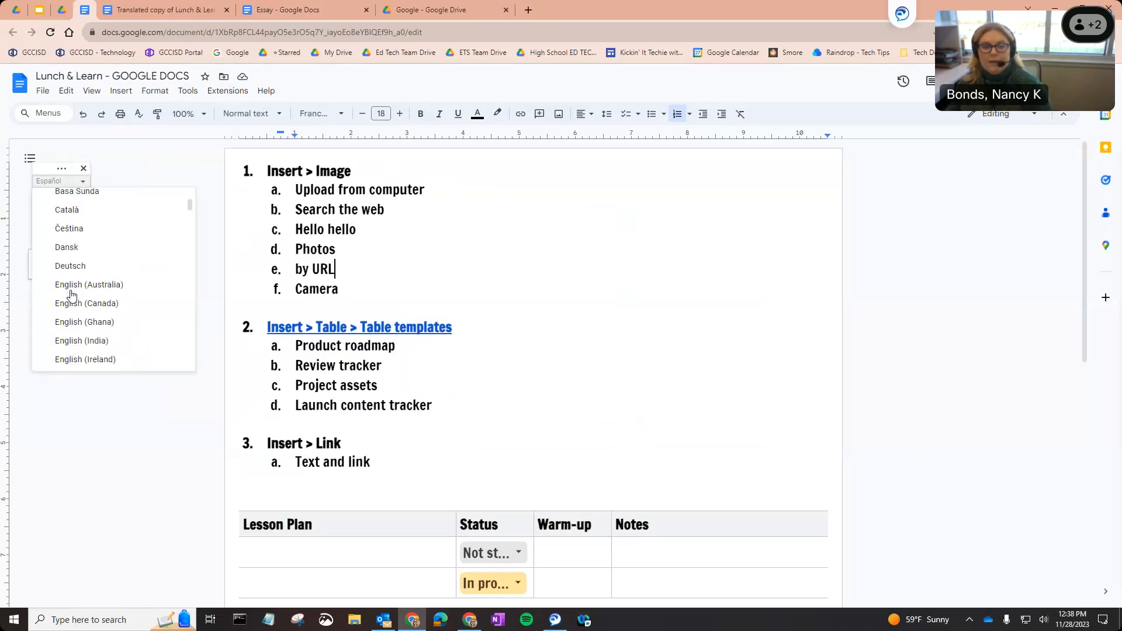
scroll(72, 297, "down", 6)
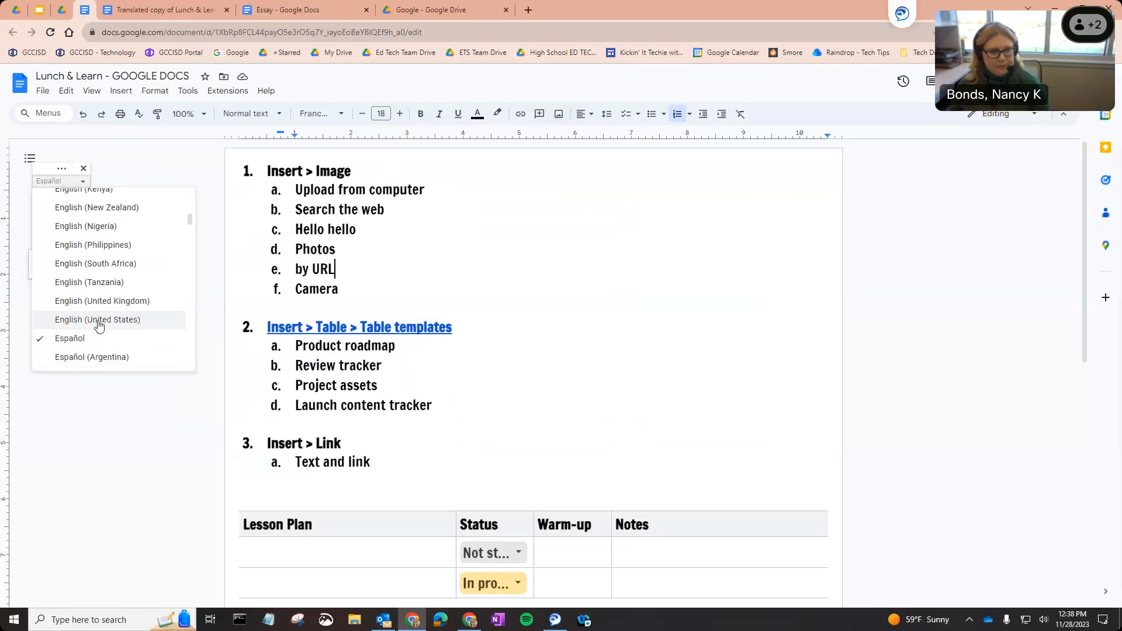
left_click(99, 320)
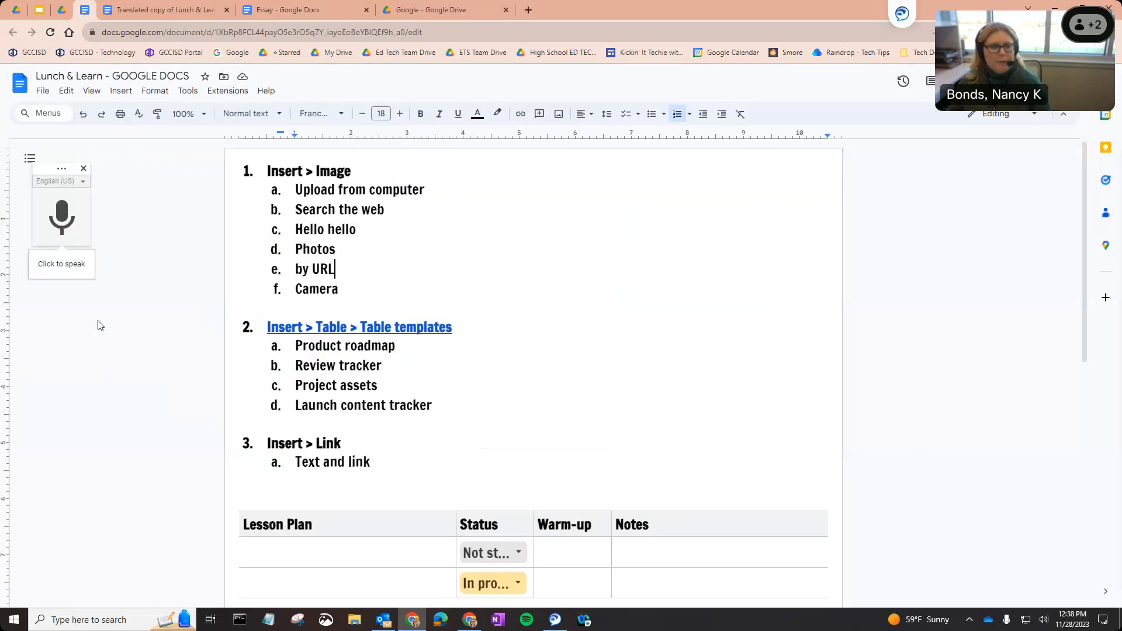
left_click(327, 490)
Dictate a test paragraph, delete it, and close the voice typing widget.
left_click(63, 232)
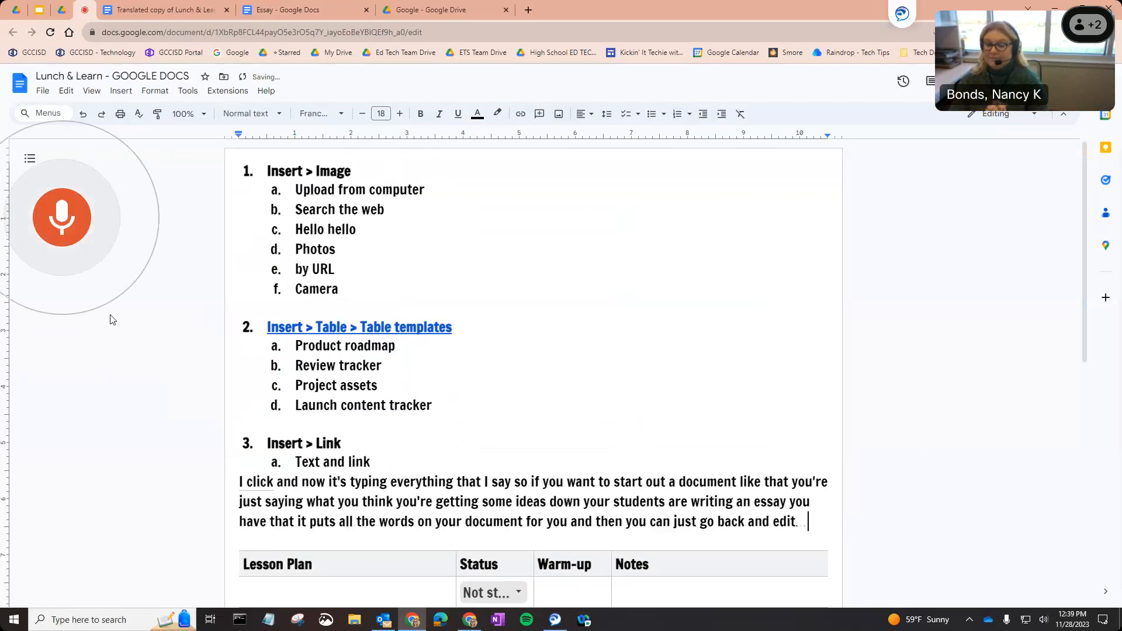
left_click(57, 237)
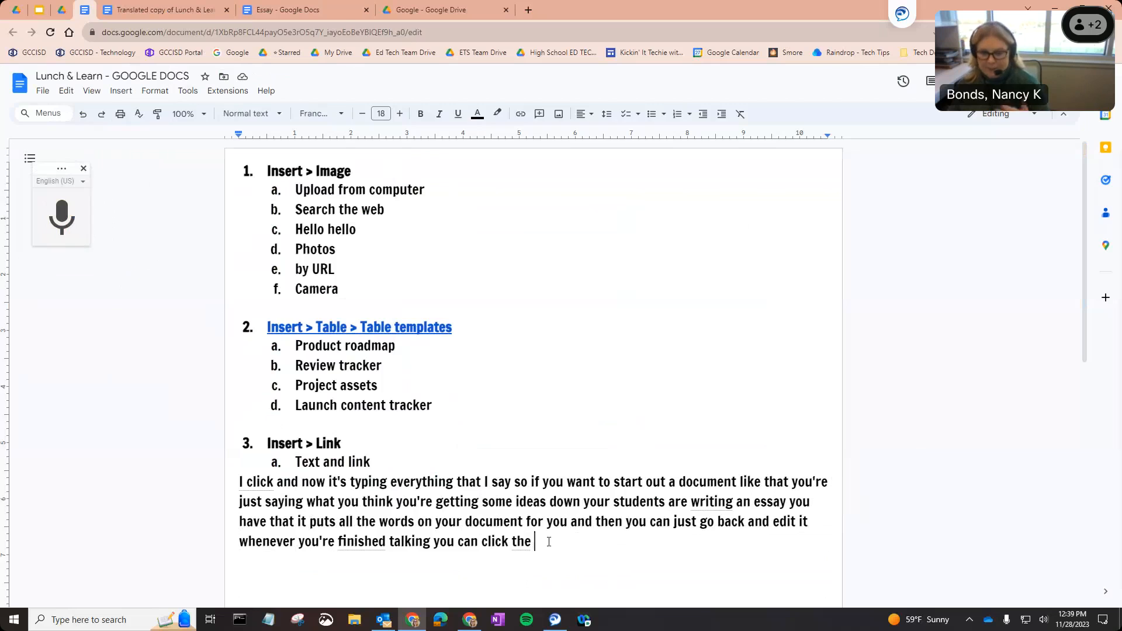
left_click_drag(549, 542, 236, 487)
key("BackSpace")
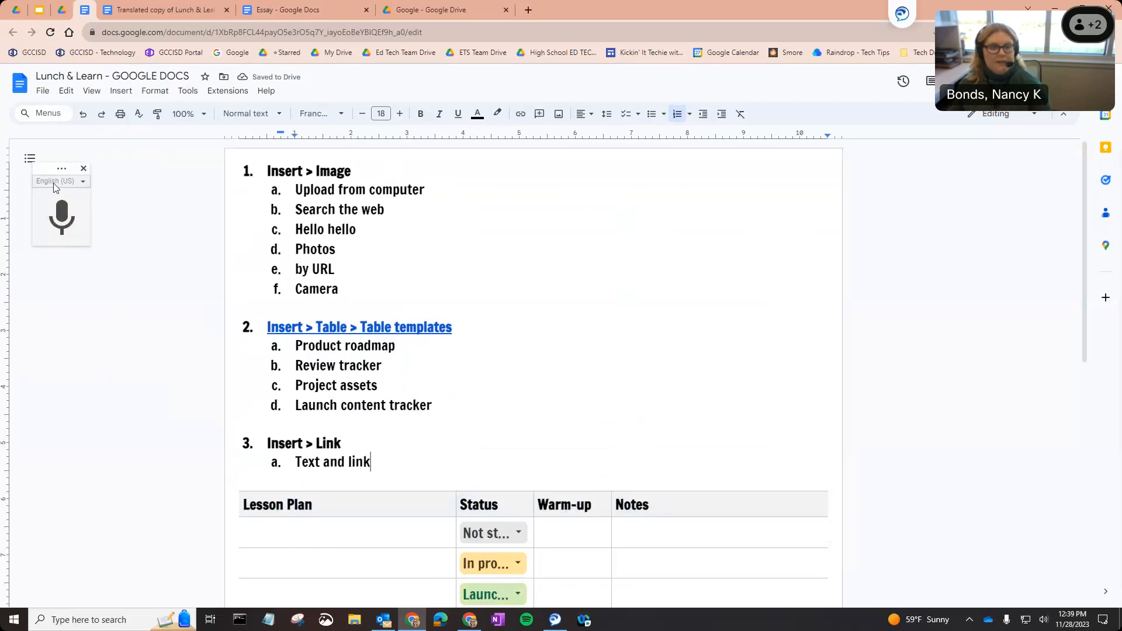
left_click(54, 186)
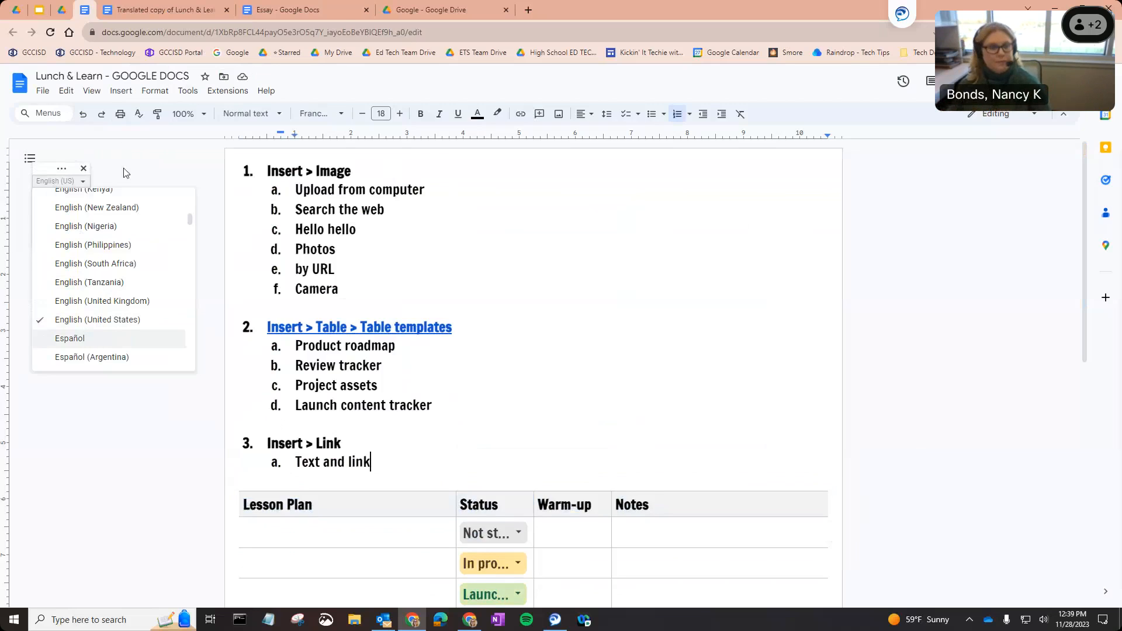
left_click(85, 169)
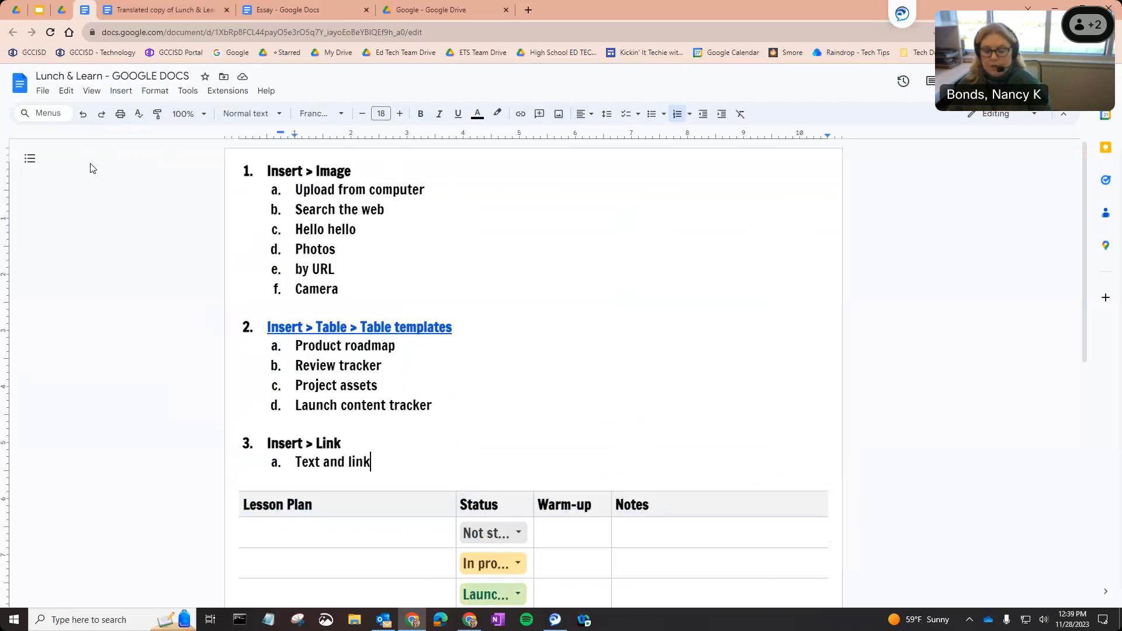
left_click(40, 11)
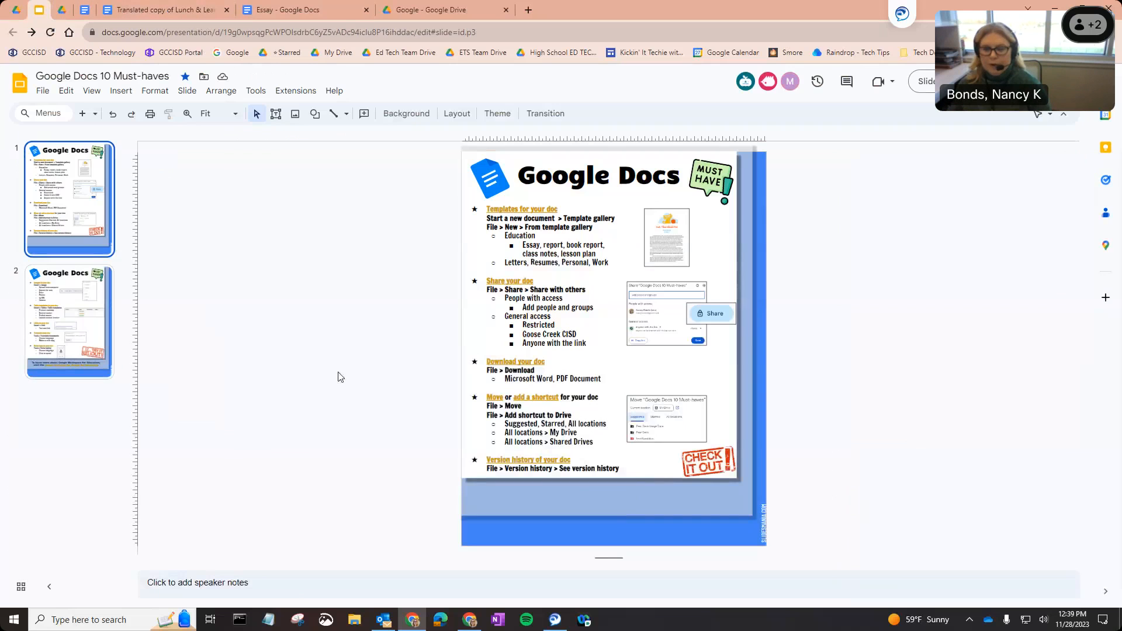
Preview the Templates and Download links, go to slide 2, and open the Skillshop for Educators link.
left_click(97, 285)
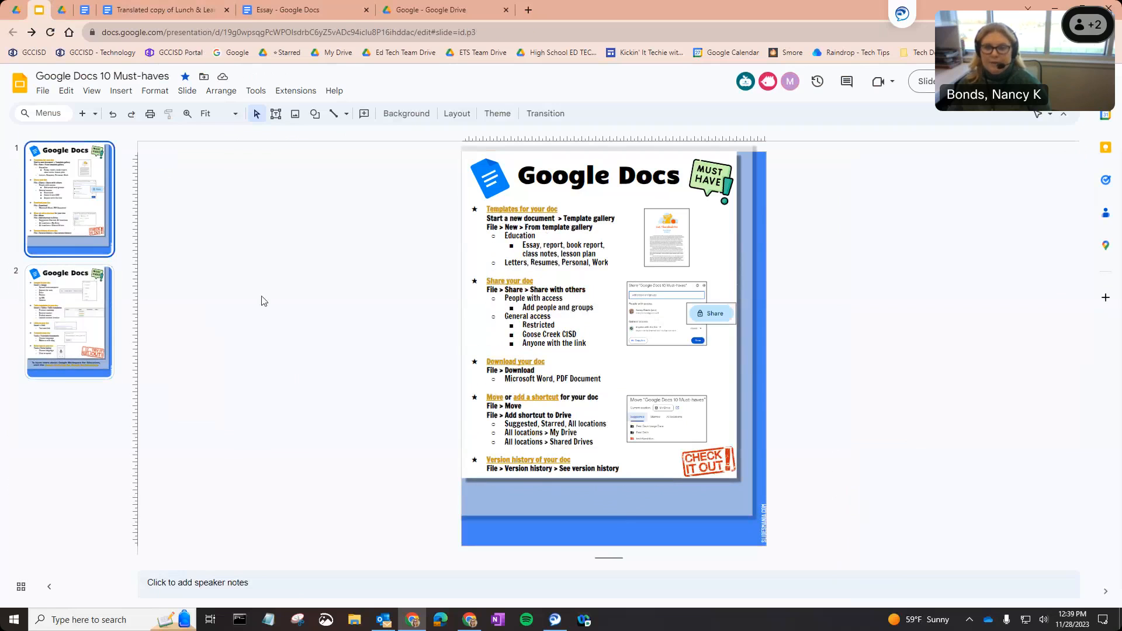
left_click(510, 207)
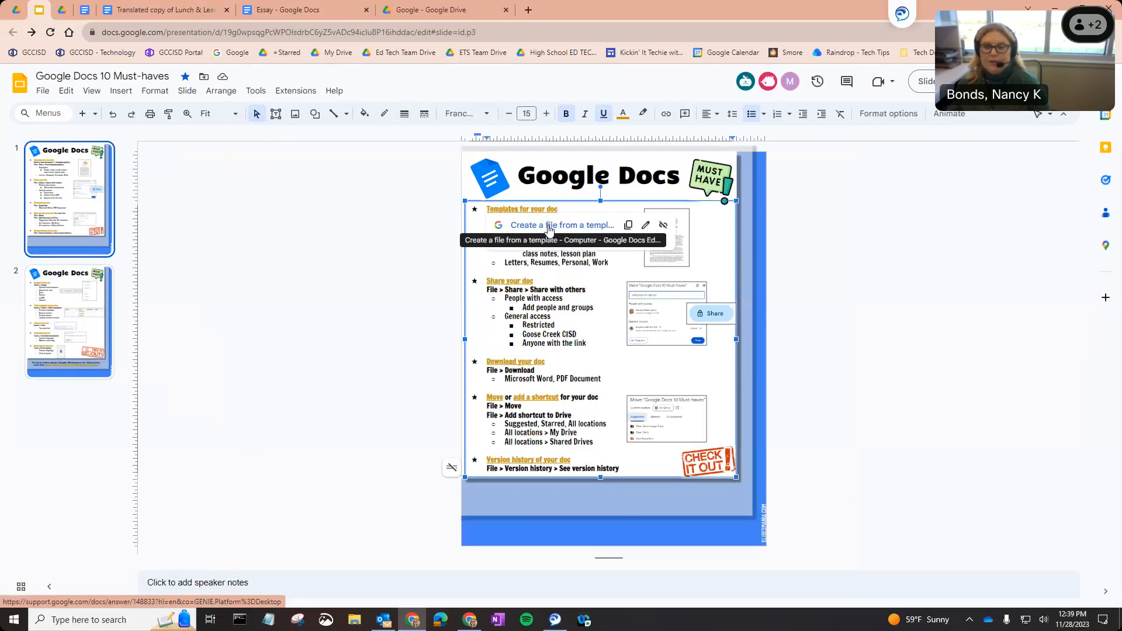
left_click(522, 362)
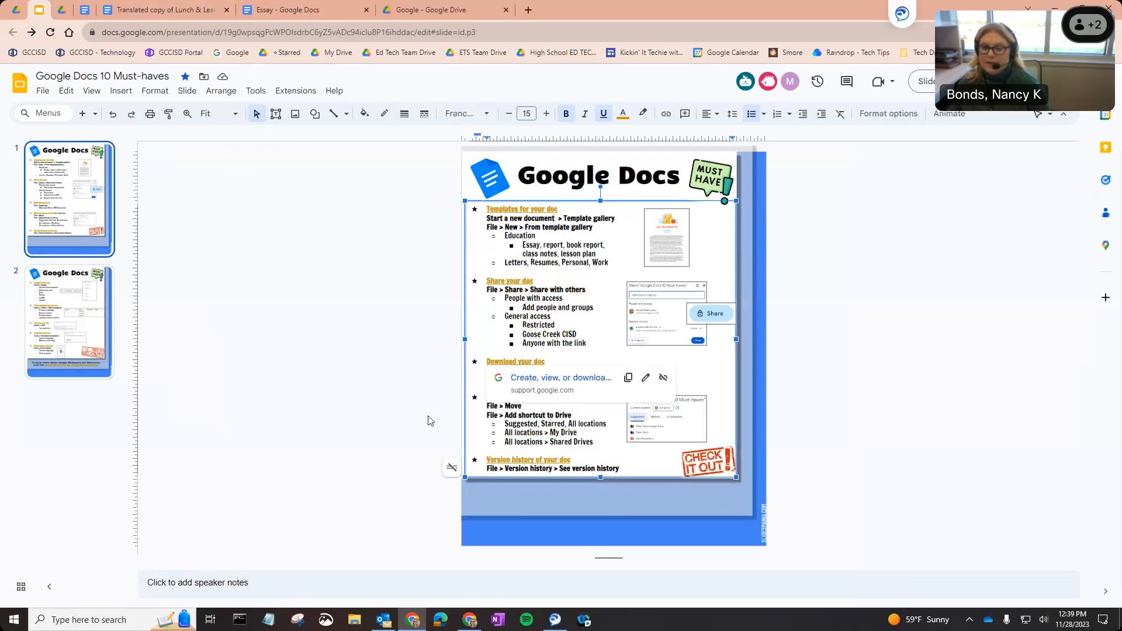
left_click(70, 348)
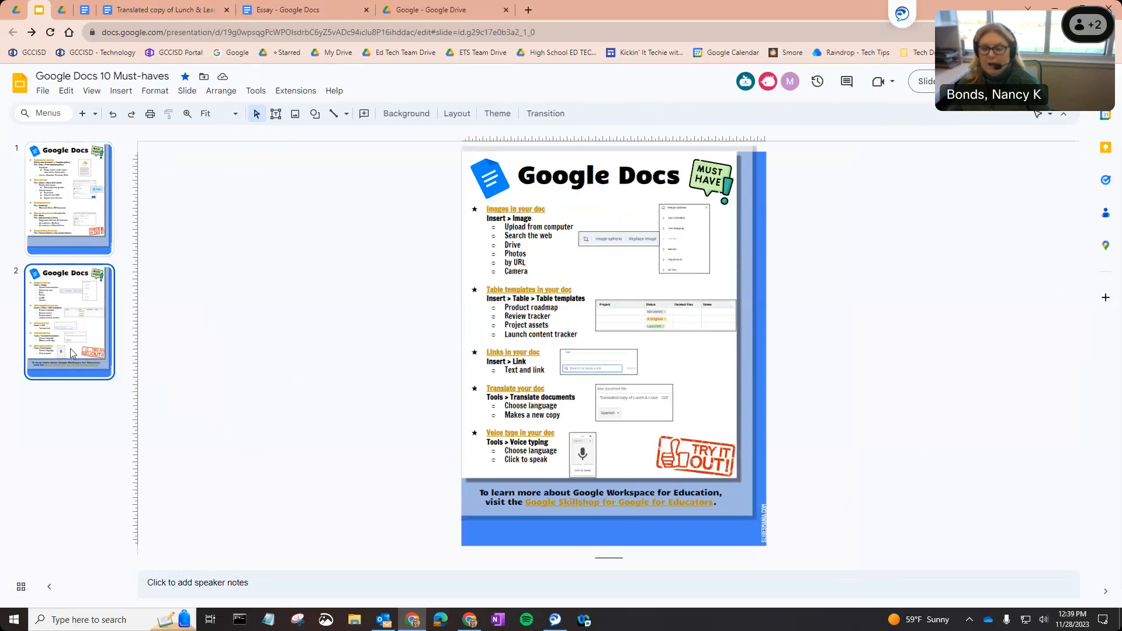
left_click(543, 506)
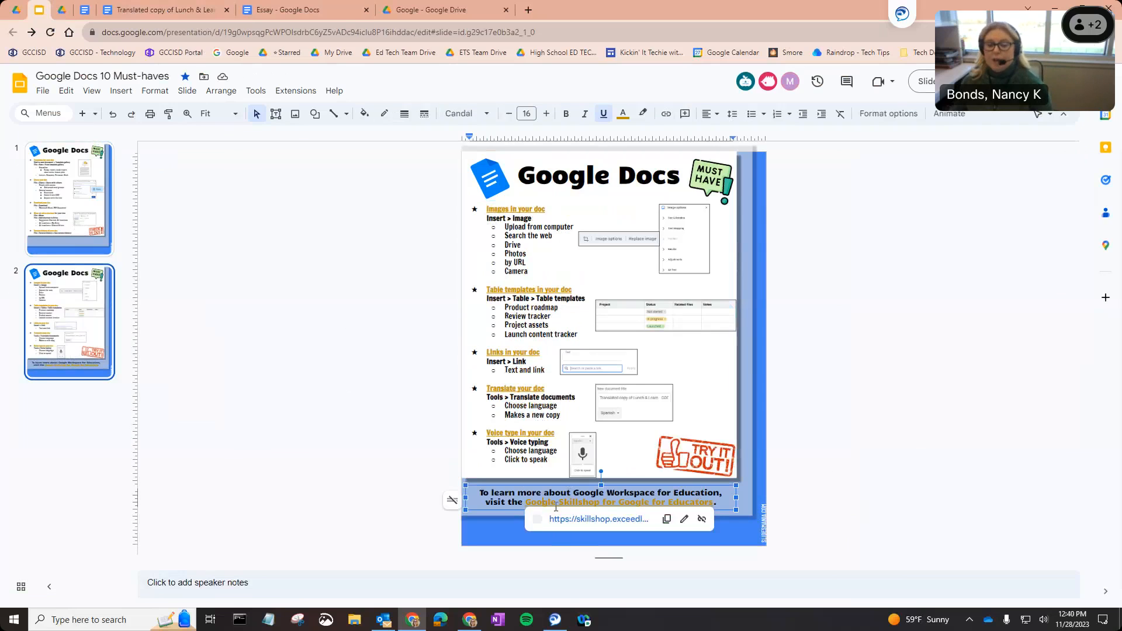
left_click(546, 519)
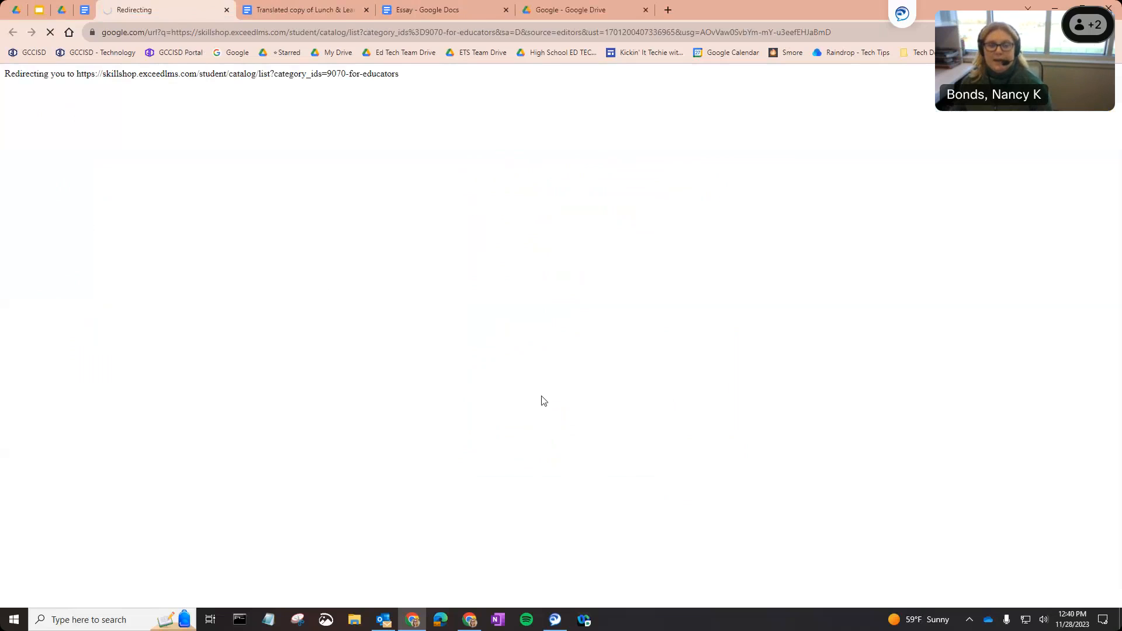
Scroll through the Skillshop For Educators courses, close that tab, and return to slide 1.
scroll(555, 437, "down", 15)
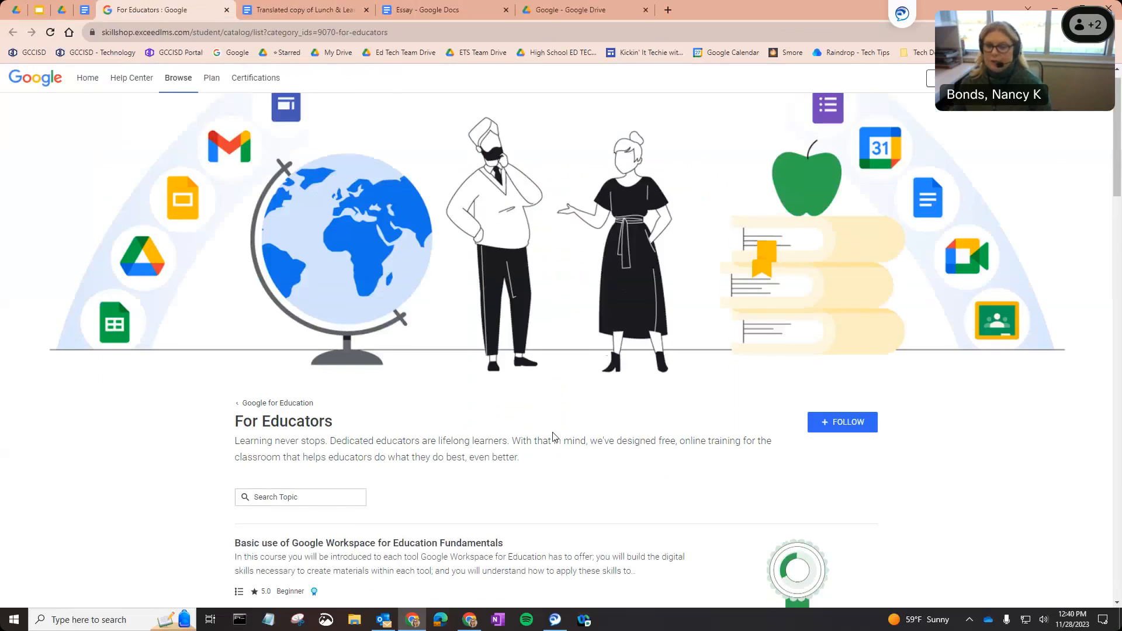
scroll(554, 437, "down", 5)
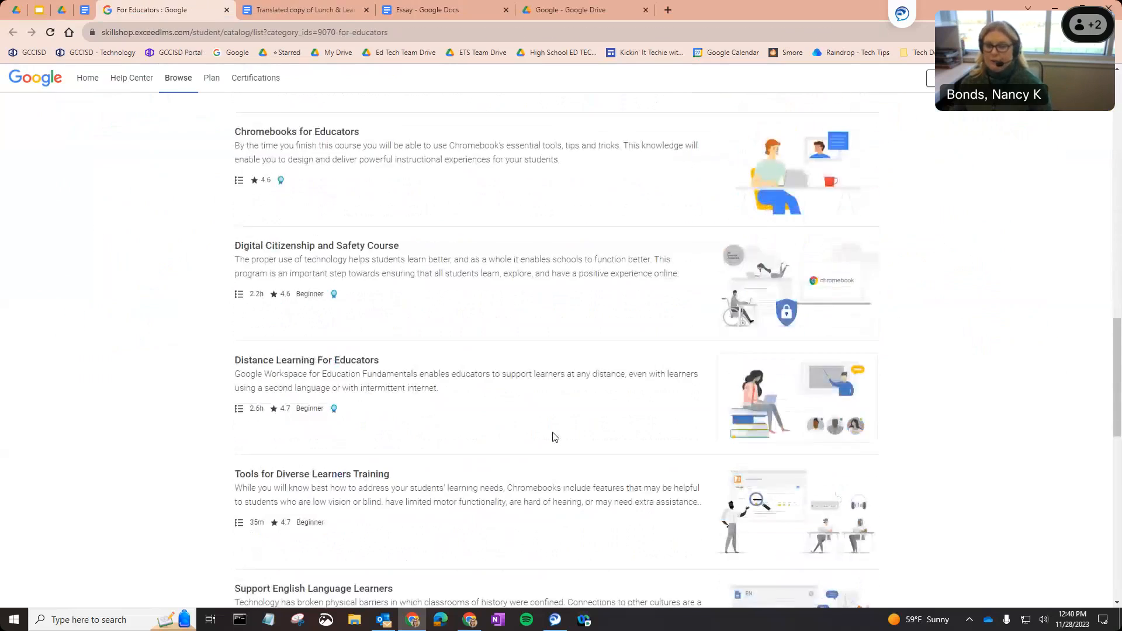
scroll(555, 437, "up", 10)
scroll(555, 437, "up", 10)
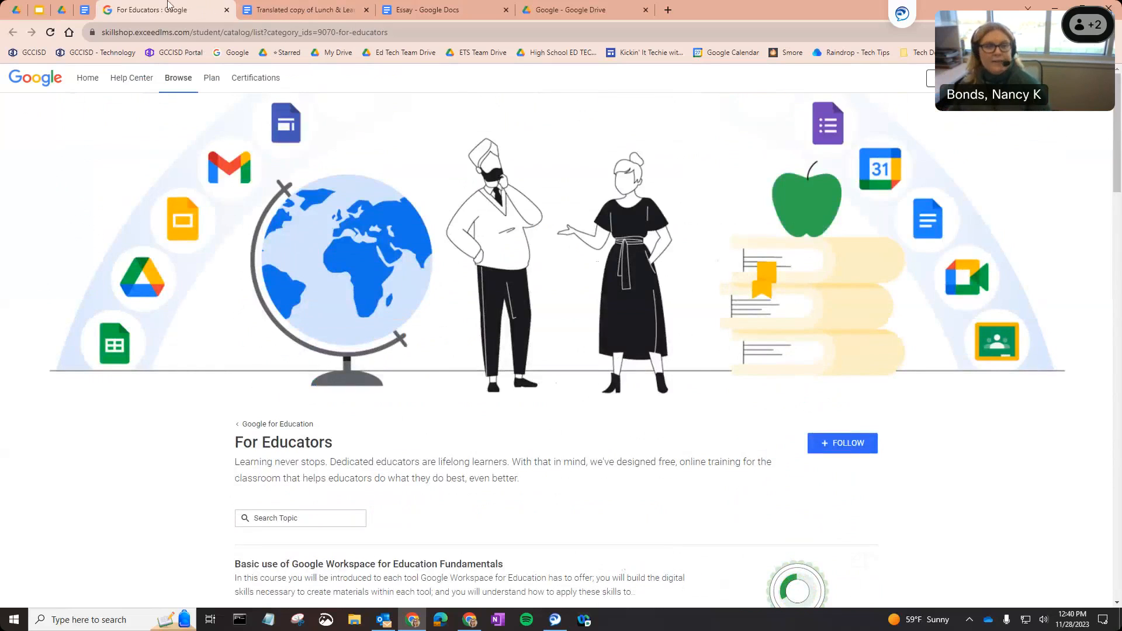
left_click(227, 11)
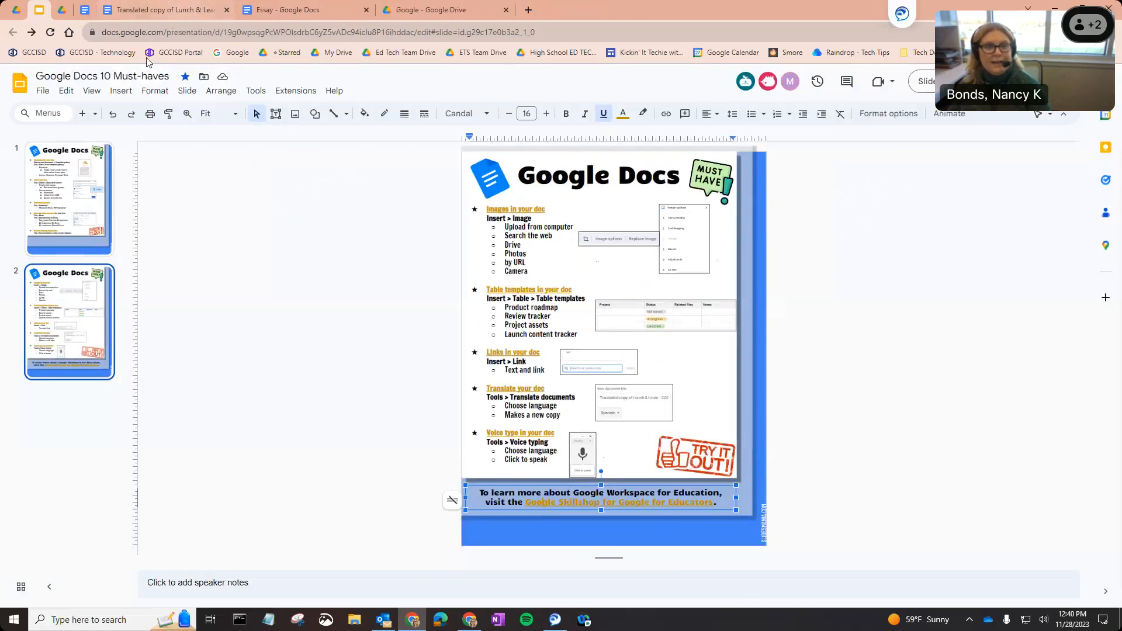
left_click(90, 208)
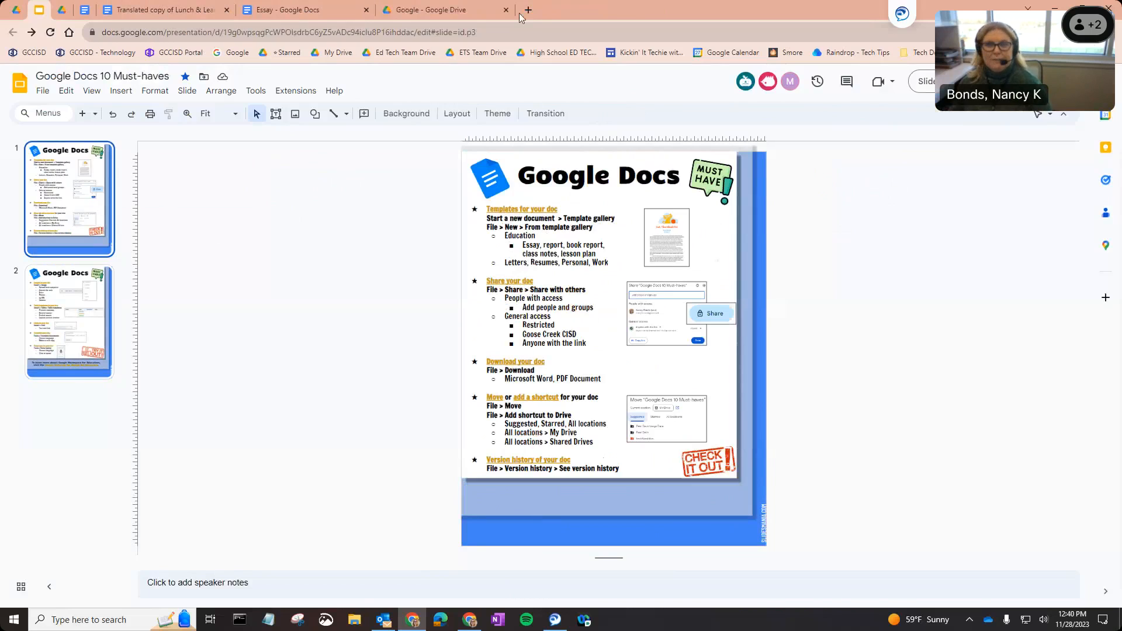